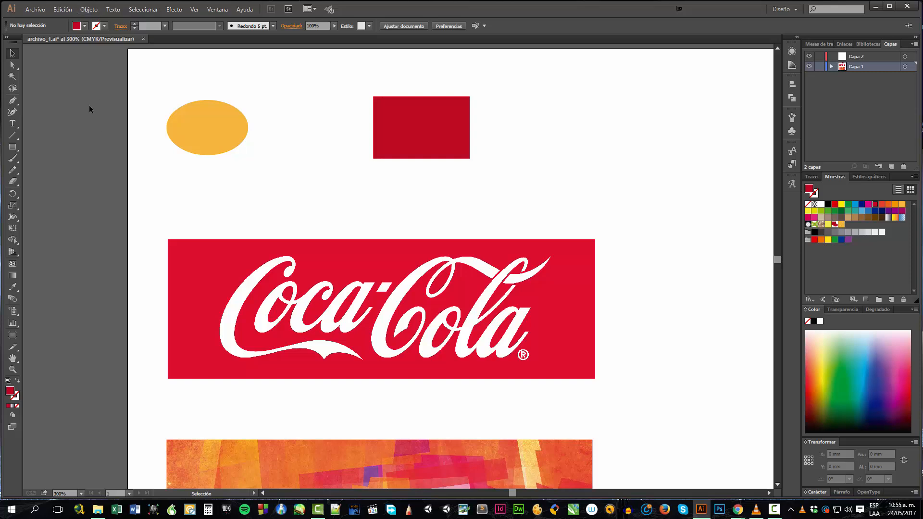
left_click_drag(86, 104, 221, 173)
left_click_drag(96, 126, 96, 127)
left_click(90, 82)
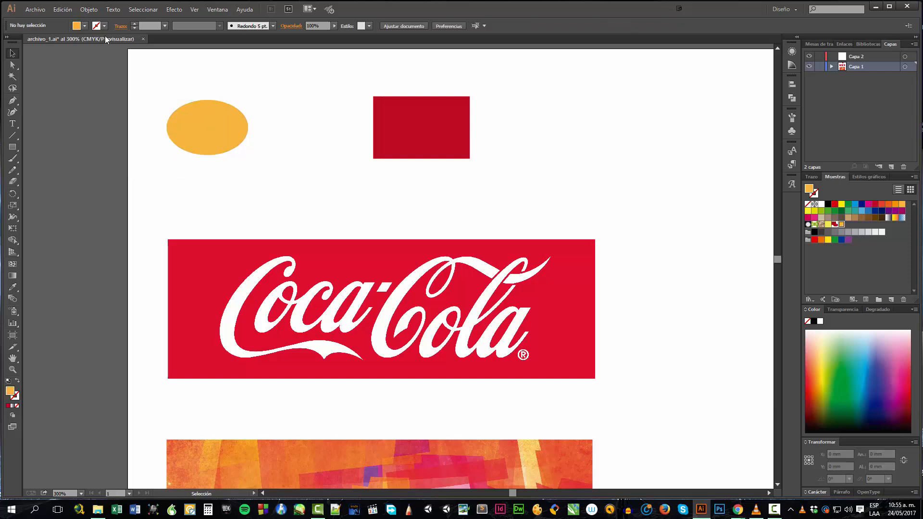
left_click(93, 11)
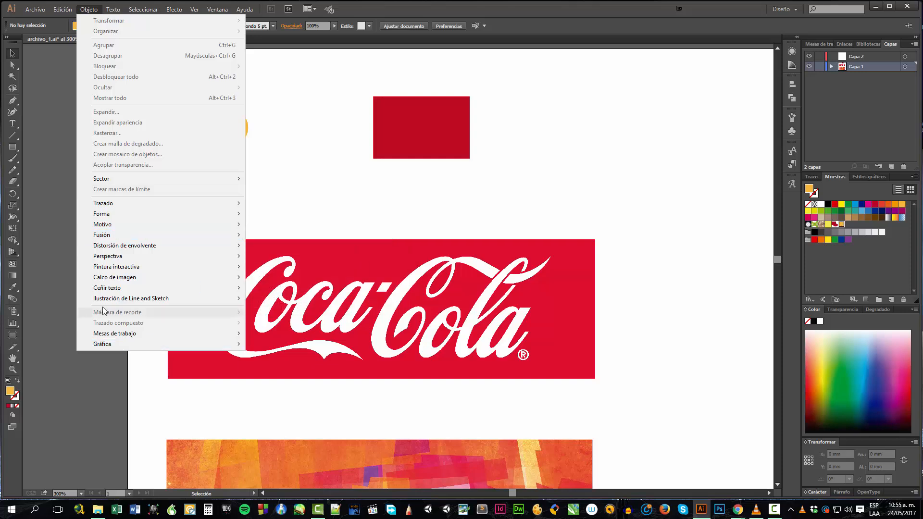
mouse_move(225, 224)
double_click(295, 200)
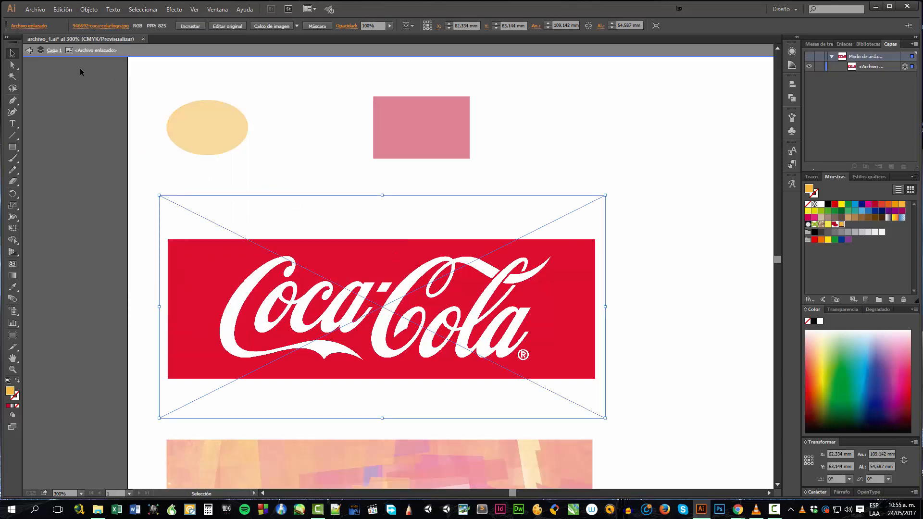
left_click(28, 53)
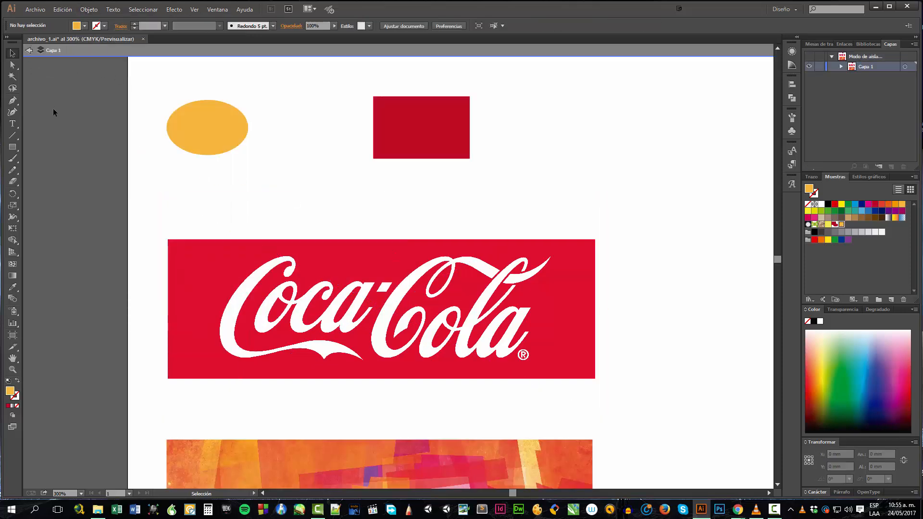
Create a blend between the yellow ellipse and the red rectangle above the logo, and exit isolation mode.
left_click_drag(135, 124, 421, 185)
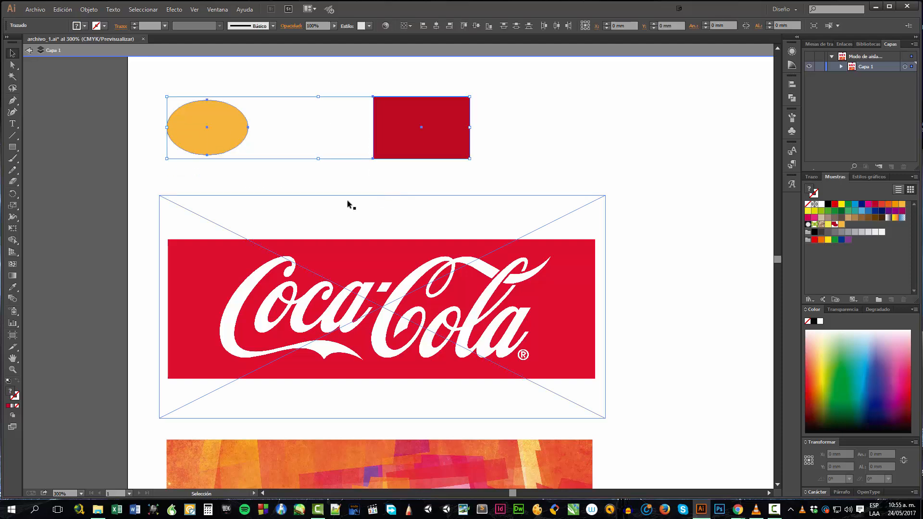
left_click(88, 9)
mouse_move(150, 236)
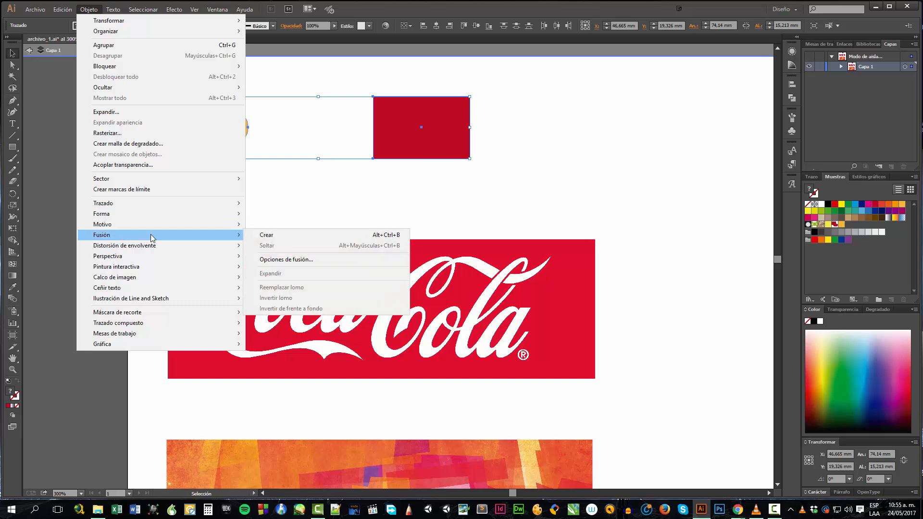
left_click(254, 238)
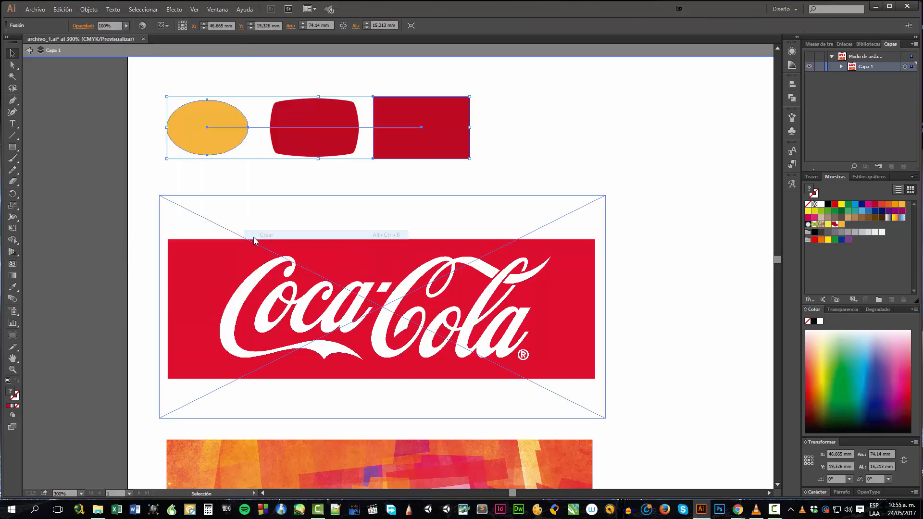
double_click(111, 125)
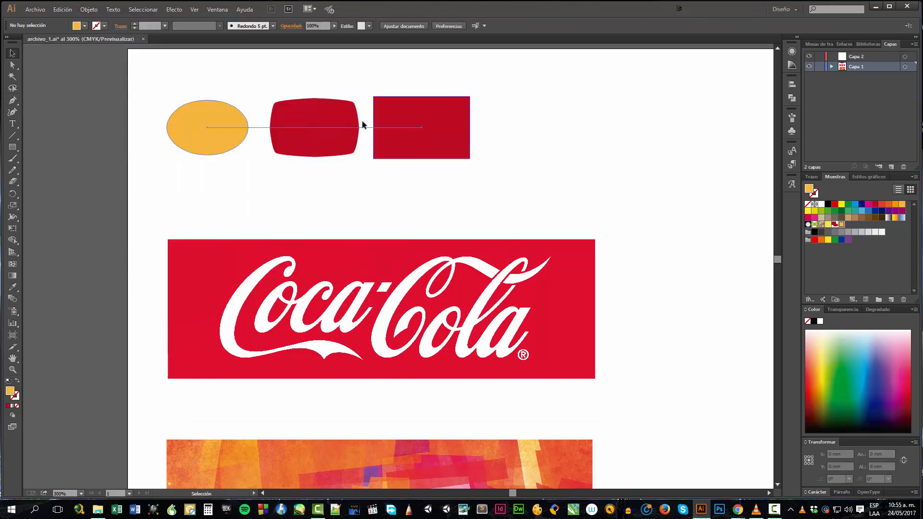
Move only the blend's red rectangle horizontally away from the ellipse, to about X 142 mm and Y 18 mm.
left_click(402, 124)
left_click(13, 64)
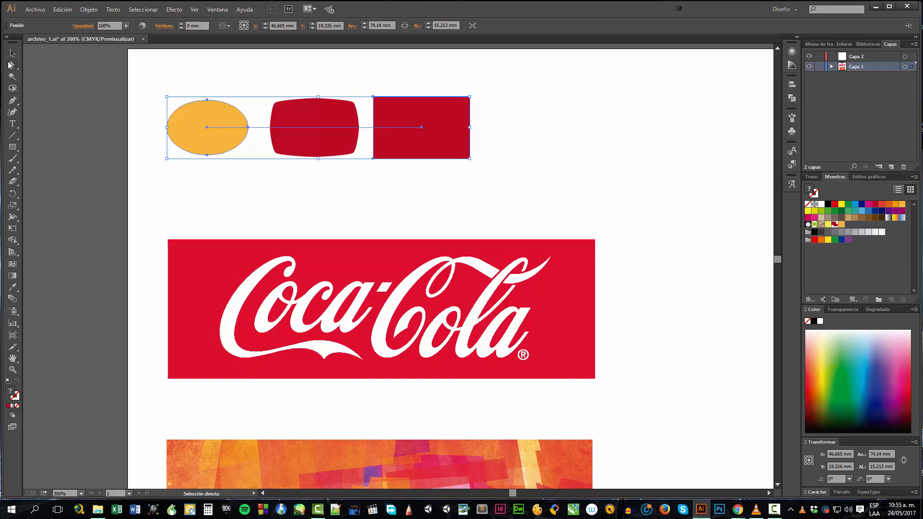
left_click(353, 76)
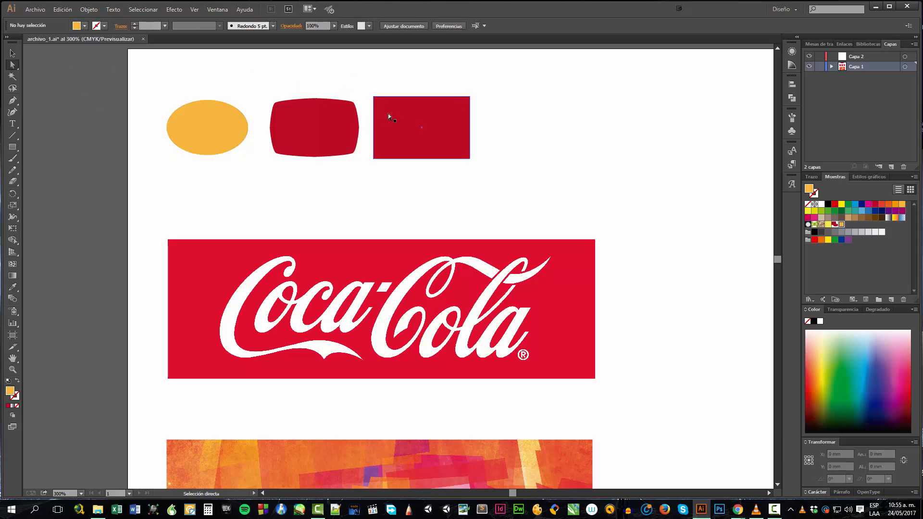
left_click(388, 114)
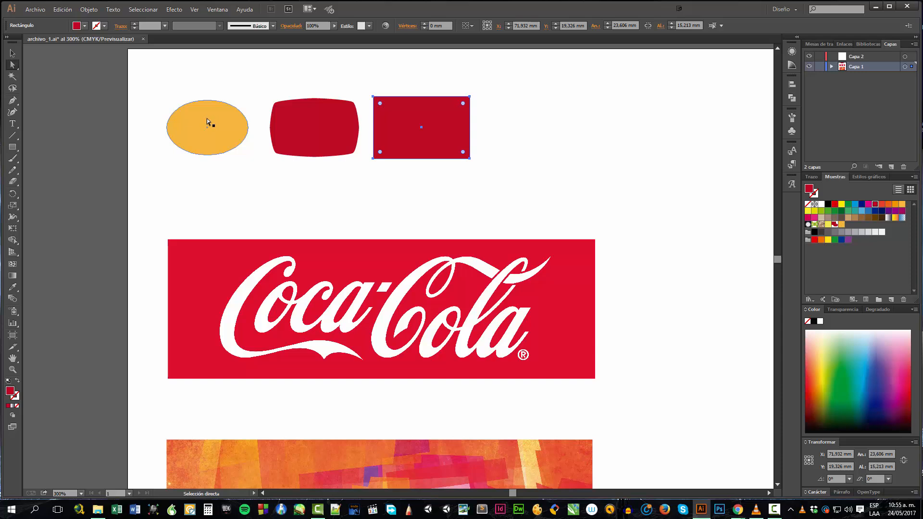
left_click_drag(409, 121, 675, 122)
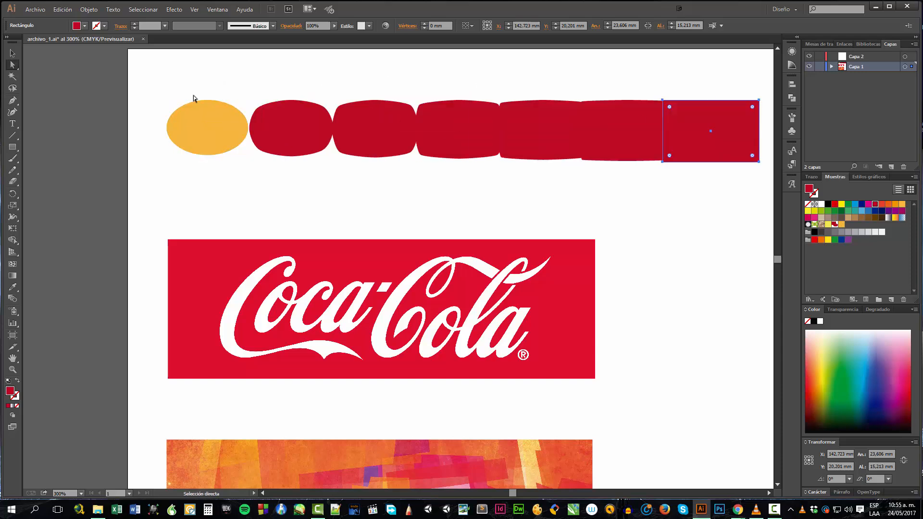
mouse_move(714, 124)
left_mouse_down()
mouse_move(738, 282)
mouse_move(723, 326)
mouse_move(686, 223)
mouse_move(628, 118)
mouse_move(713, 117)
left_mouse_up()
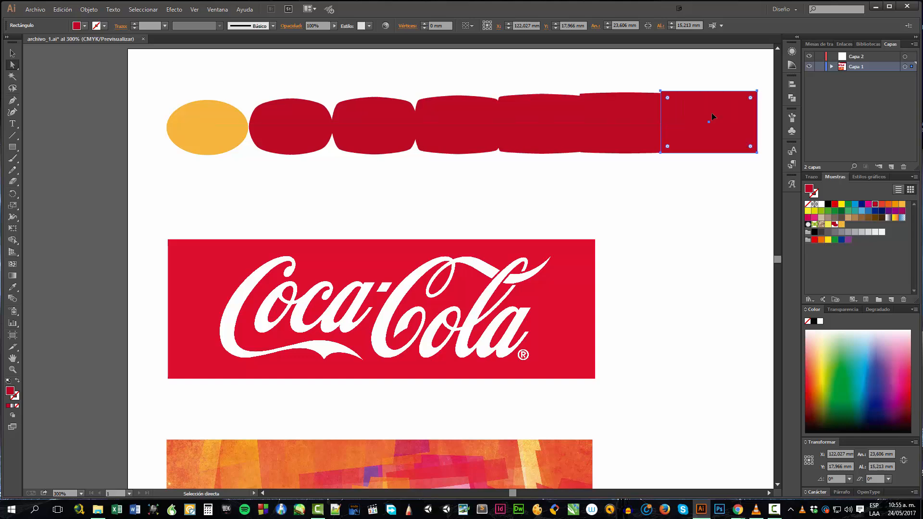
Set the blend's spacing to Pasos especificados with 3 steps, with the preview enabled.
left_click(89, 10)
mouse_move(117, 235)
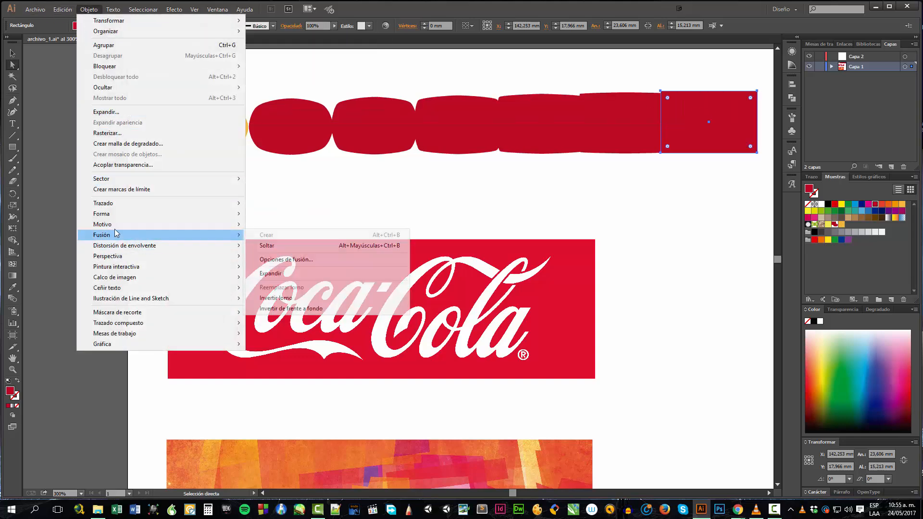
left_click(286, 260)
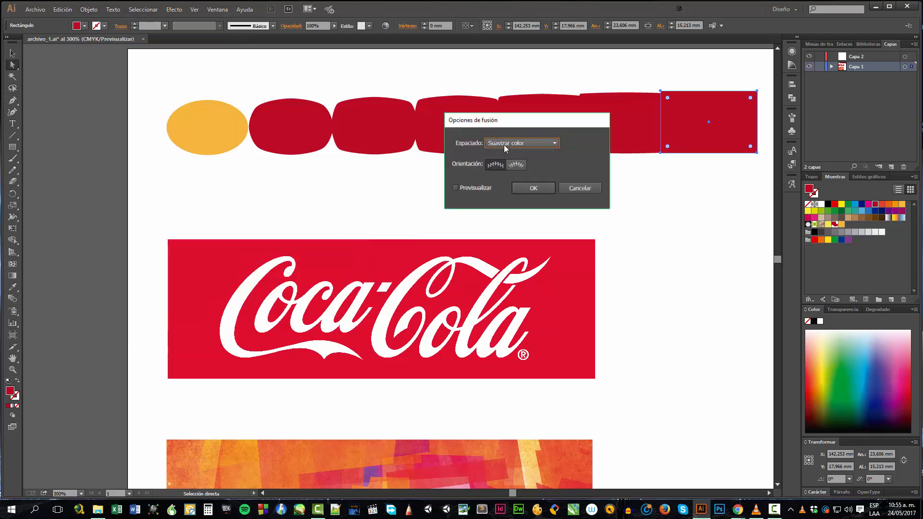
left_click(481, 188)
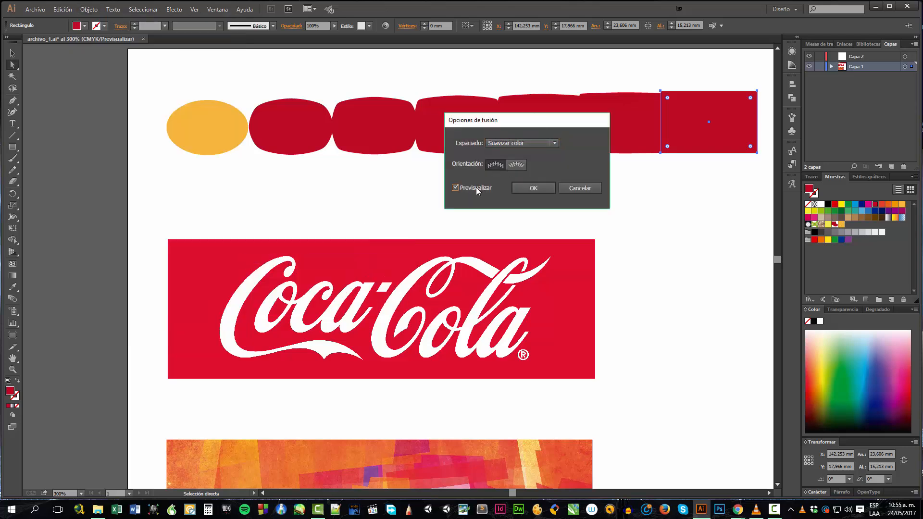
left_click(510, 146)
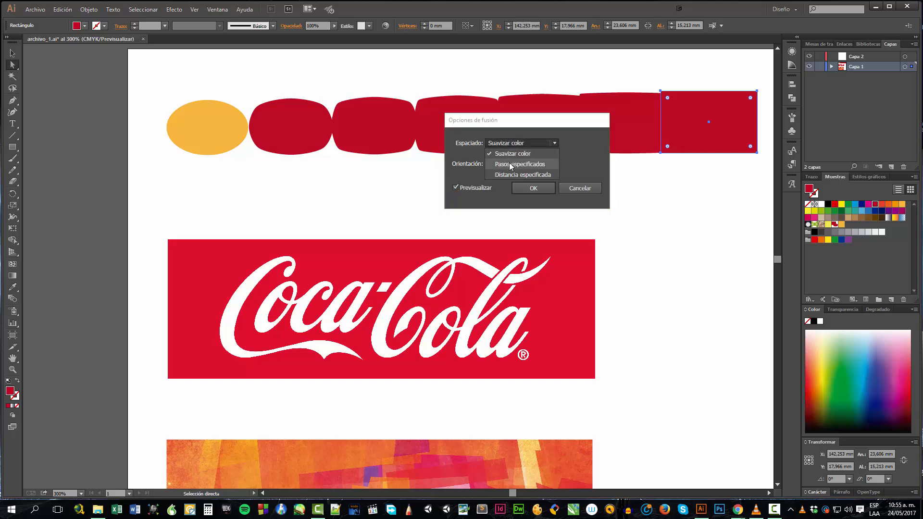
left_click(511, 165)
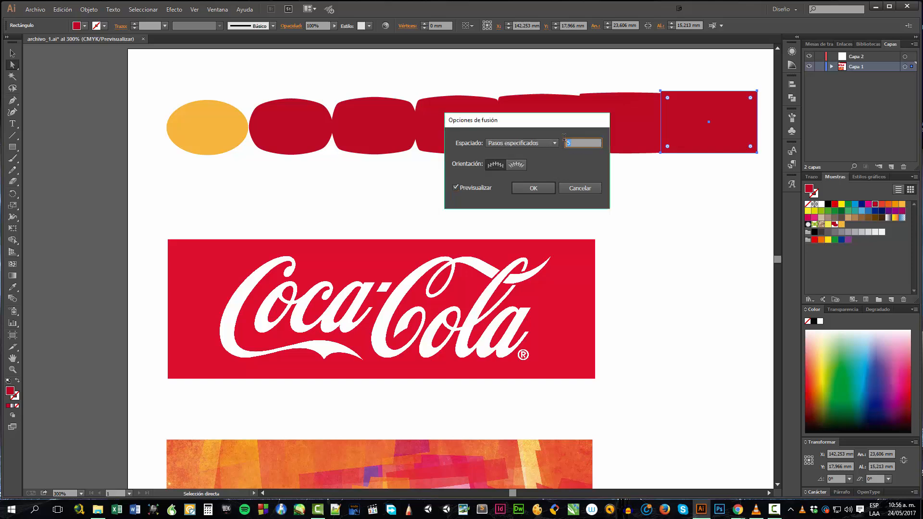
type("3")
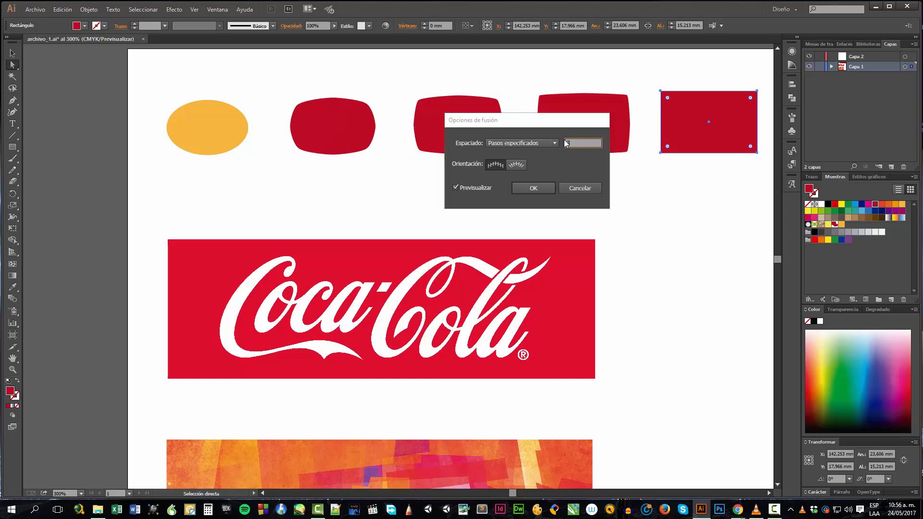
key("Return")
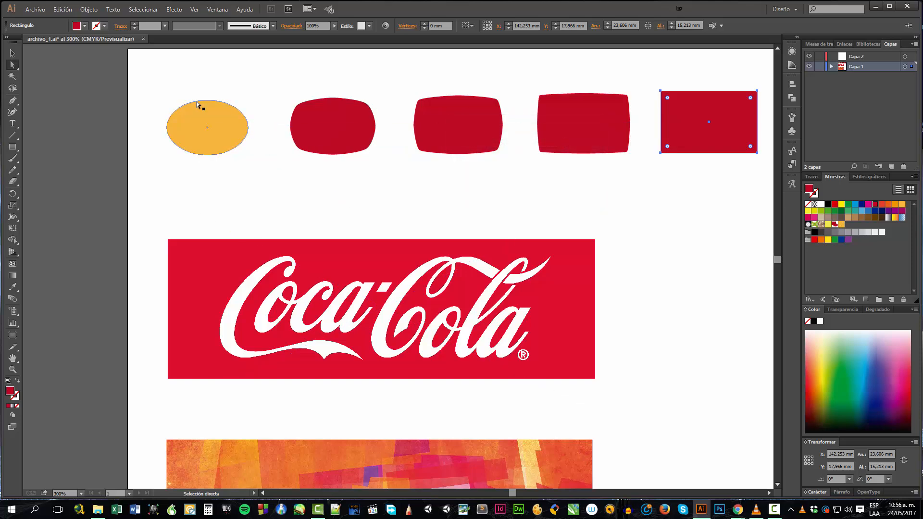
Reverse the blend's spine and its front-to-back stacking order.
left_click(89, 10)
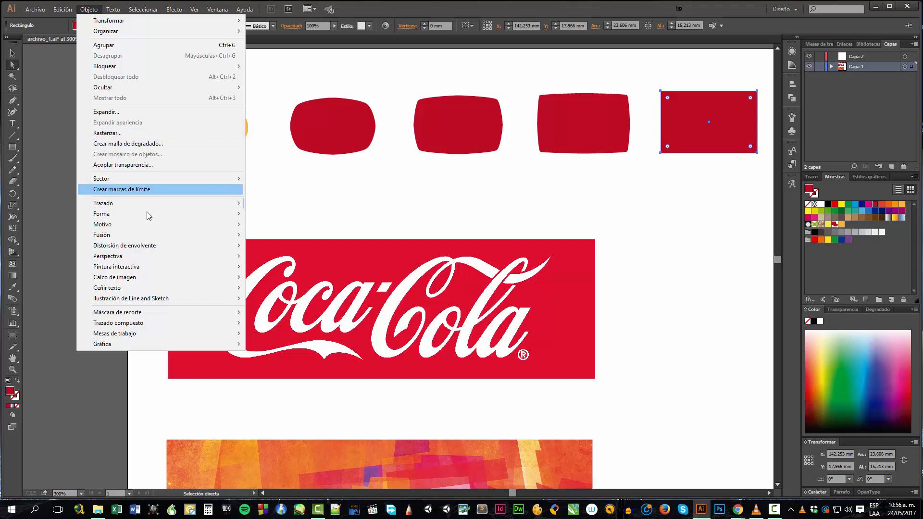
mouse_move(150, 235)
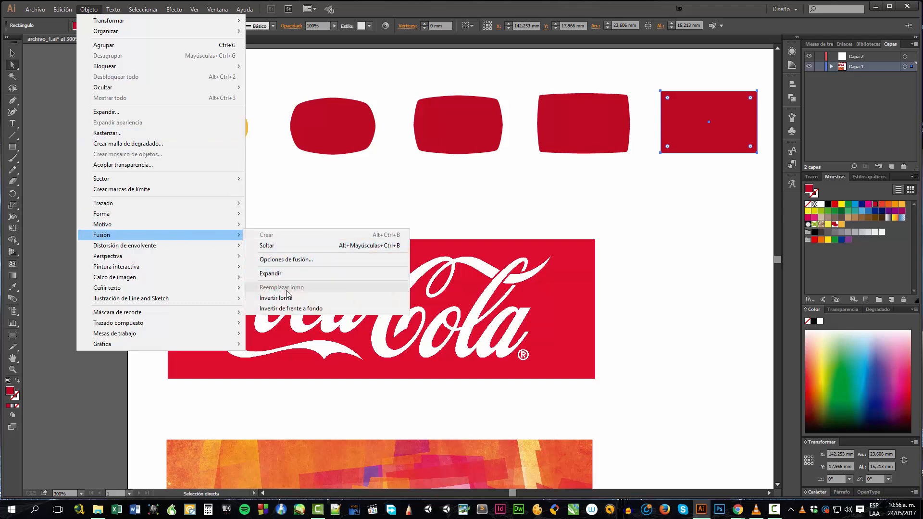
left_click(265, 308)
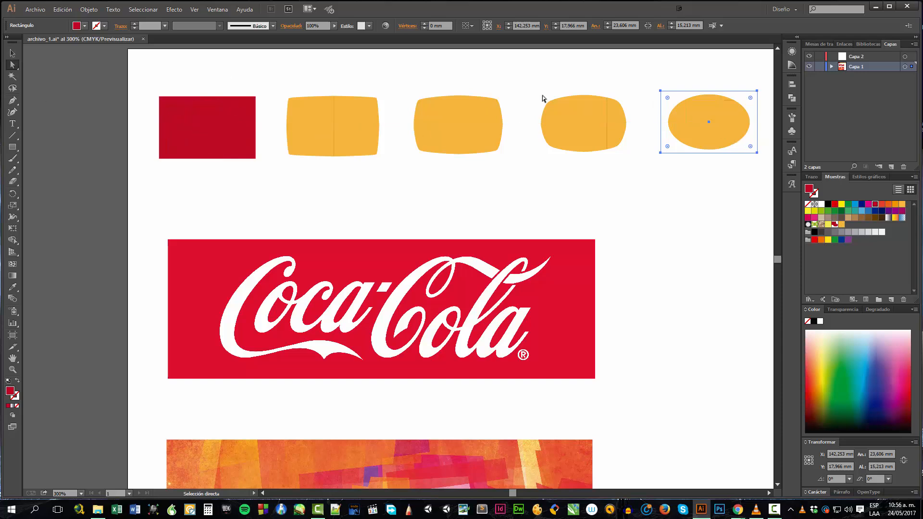
Try moving the blend's selected end shape toward the opposite end of the row, undo the move and deselect.
left_click_drag(706, 122, 220, 112)
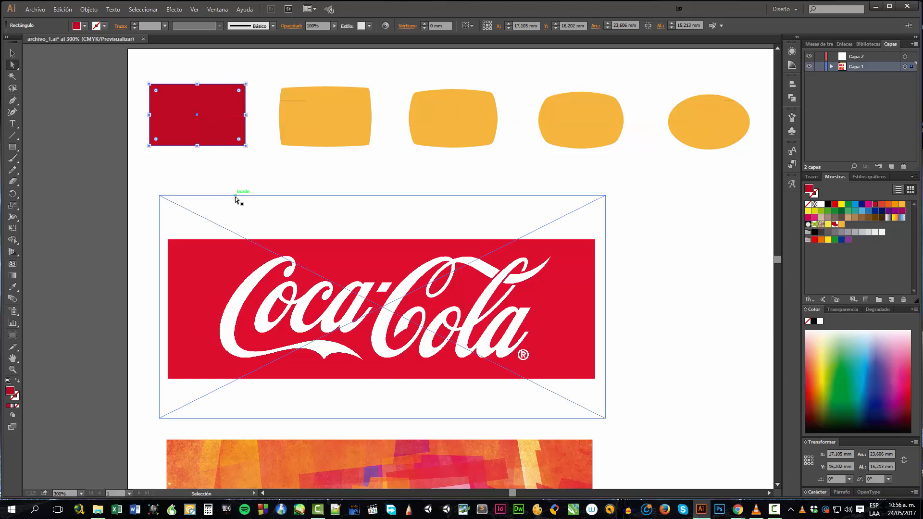
key("ctrl+z")
key("ctrl+z")
key("ctrl+z")
key("ctrl+z")
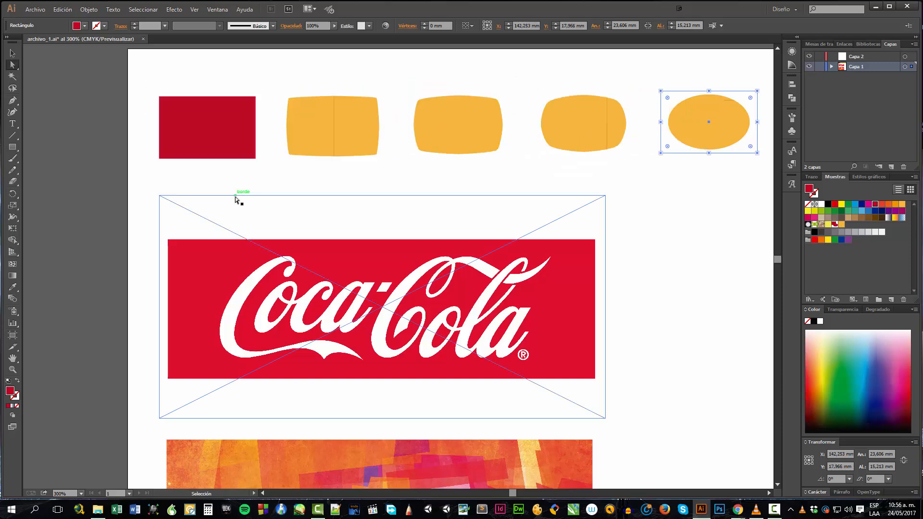
left_click(235, 197)
left_click(180, 181)
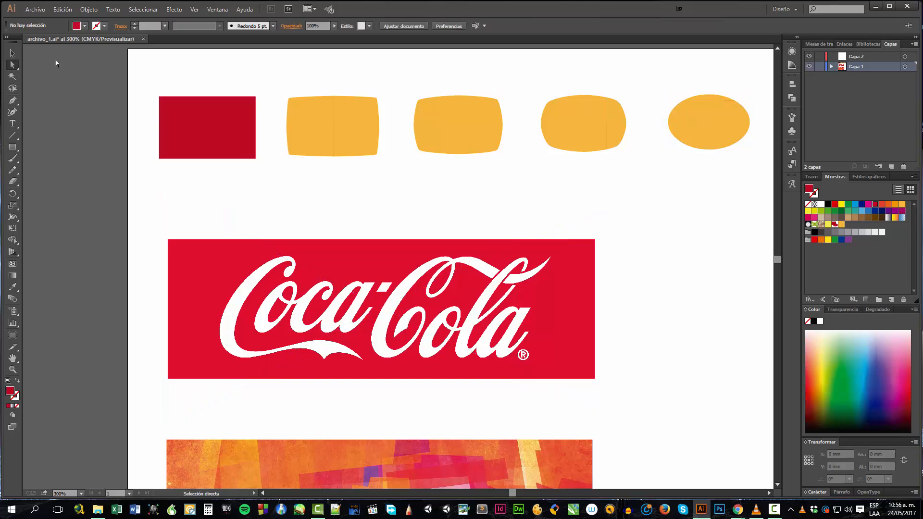
Trace the colourful abstract image below the logo with the default Image Trace settings, accepting the slow processing.
left_click(88, 10)
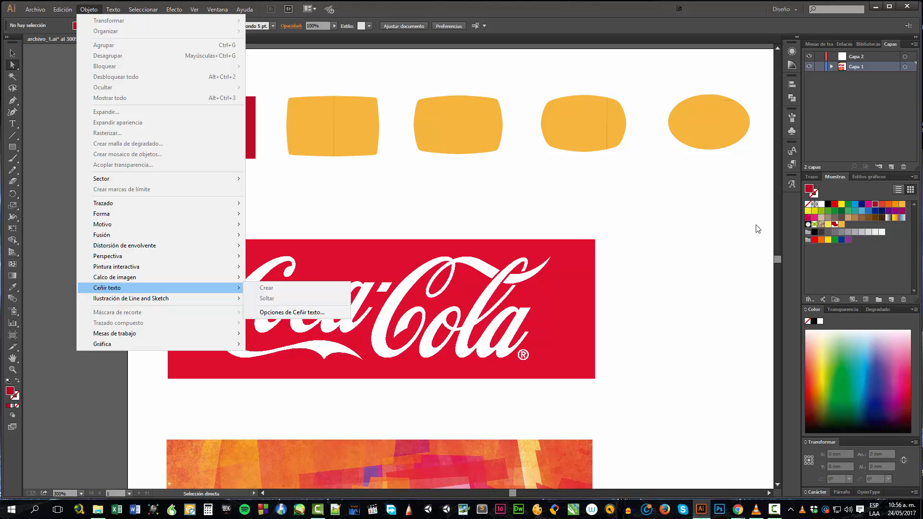
left_click(780, 260)
left_click_drag(780, 261, 777, 265)
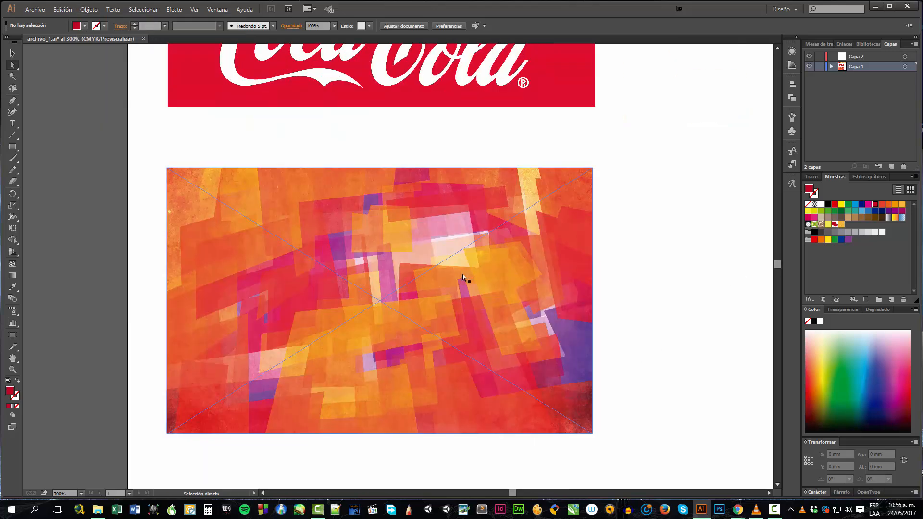
left_click(297, 181)
left_click(88, 9)
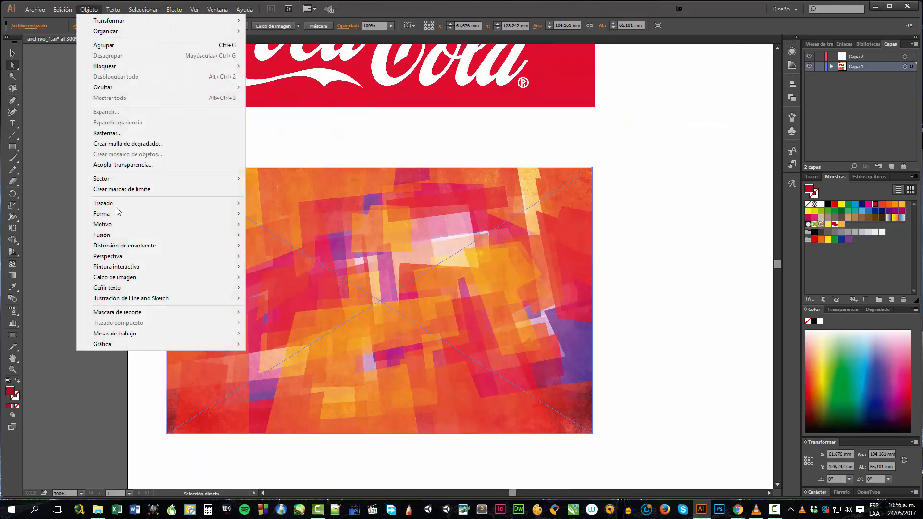
mouse_move(130, 281)
left_click(266, 278)
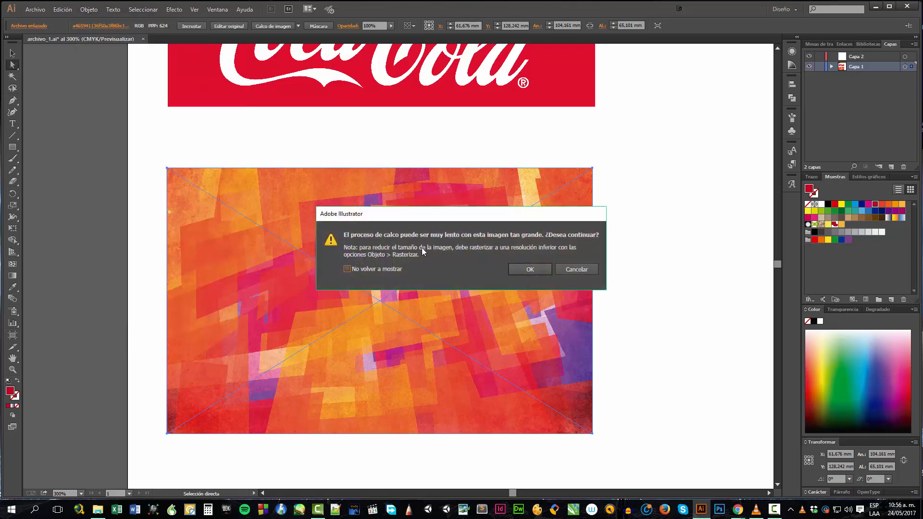
left_click(511, 269)
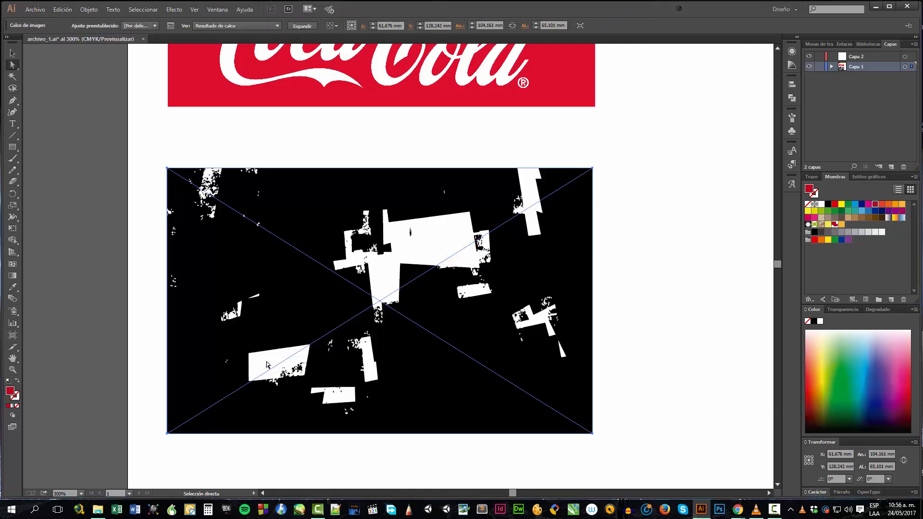
Apply the 3 colores tracing preset to the traced abstract image.
left_click(174, 51, "shift")
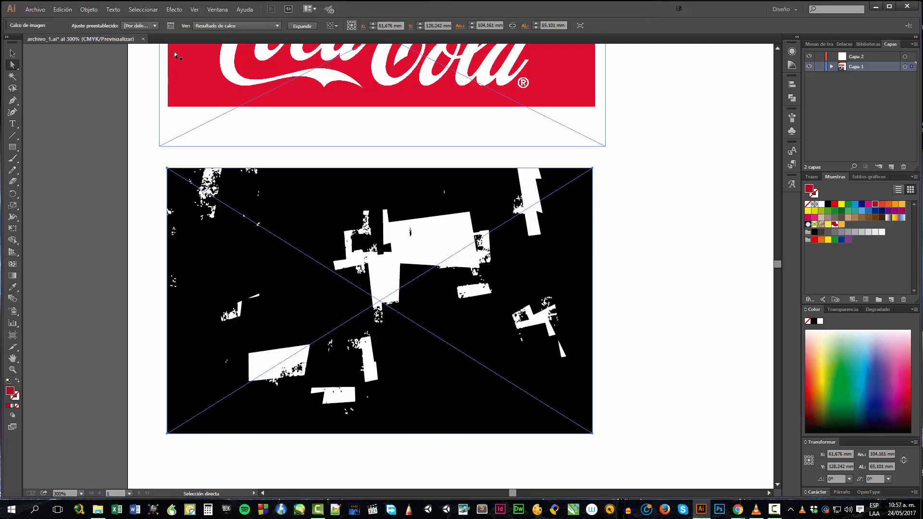
left_click(154, 25)
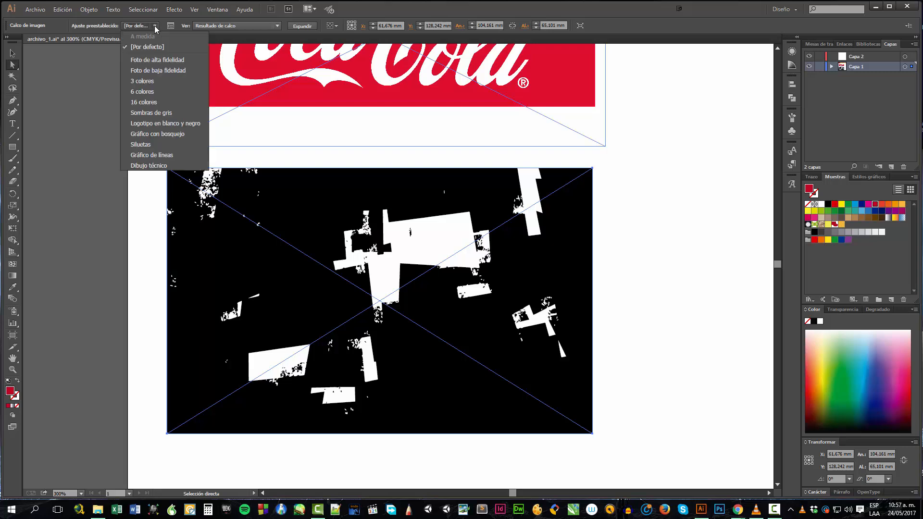
left_click(143, 81)
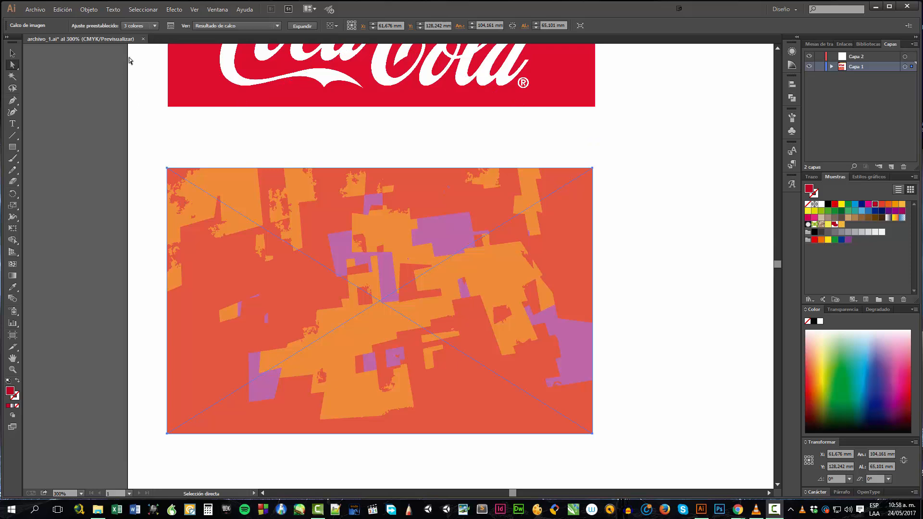
Try the Dibujo técnico and Logotipo en blanco y negro tracing presets on the abstract image.
left_click(155, 26)
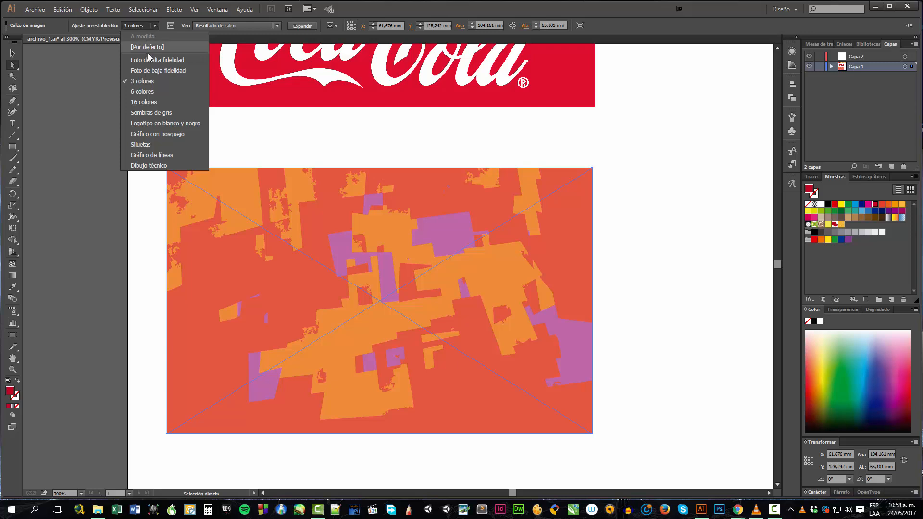
left_click(138, 166)
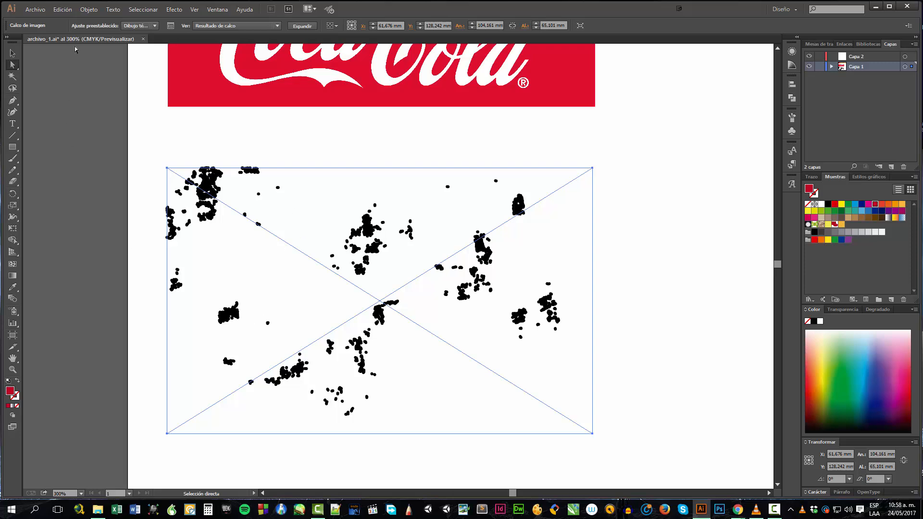
left_click(155, 26)
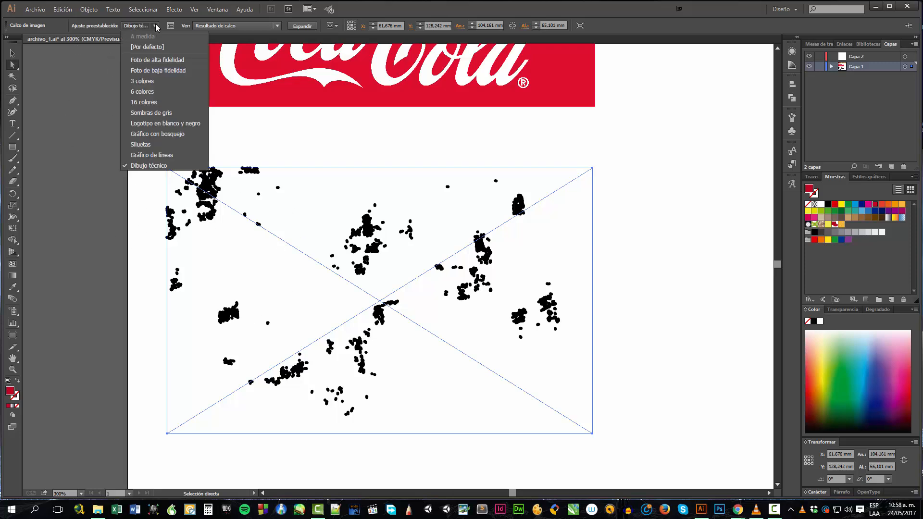
left_click(159, 124)
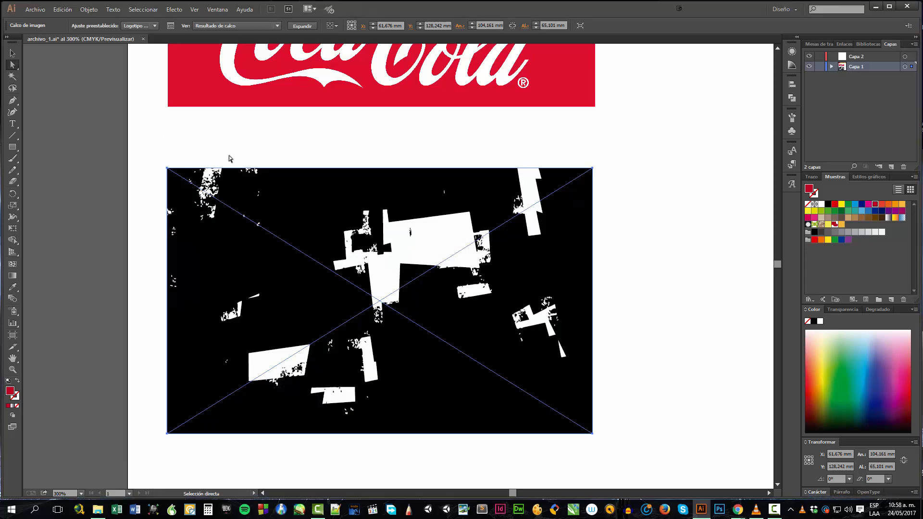
Apply the Sombras de gris preset to the abstract image's tracing and move it slightly upward toward the logo.
left_click(147, 29)
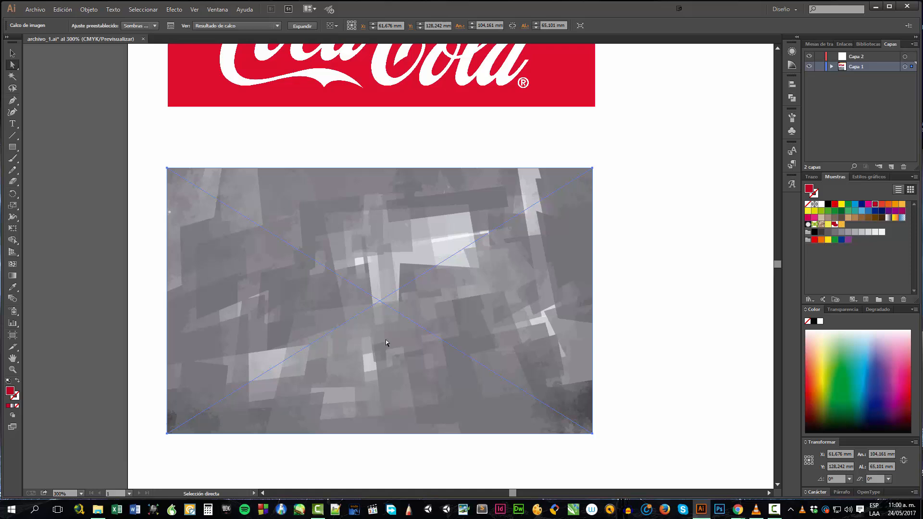
mouse_move(386, 340)
left_mouse_down()
mouse_move(360, 340)
mouse_move(387, 330)
left_mouse_up()
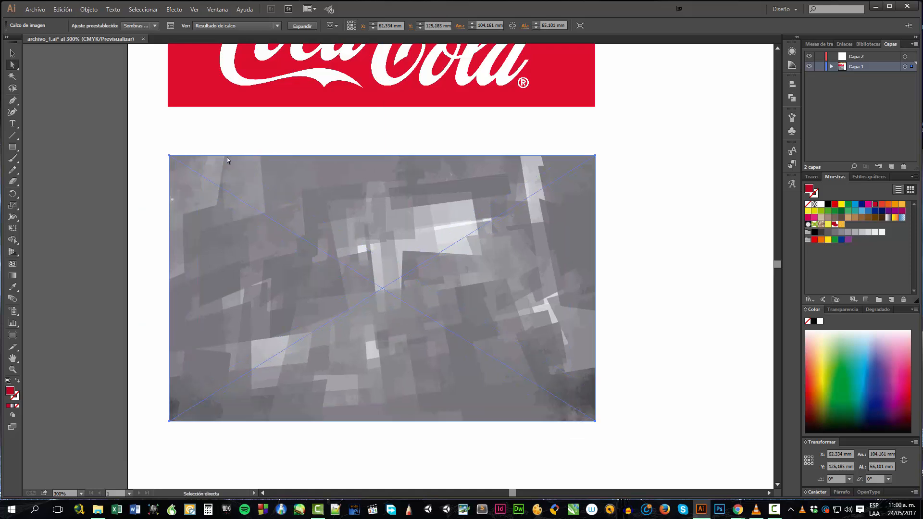
Shift the greyscale tracing slightly sideways, expand it into vector paths and deselect it.
mouse_move(170, 202)
left_mouse_down()
mouse_move(175, 165)
mouse_move(188, 203)
left_mouse_up()
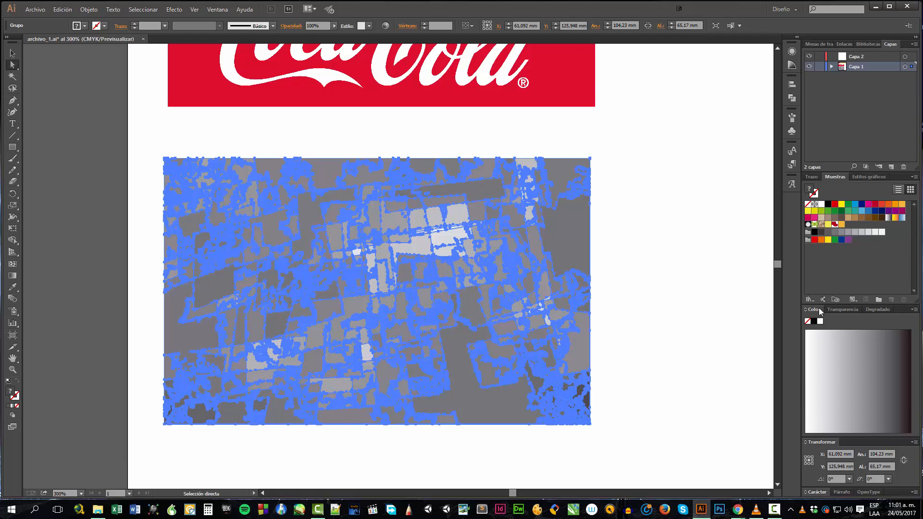
left_click(673, 265)
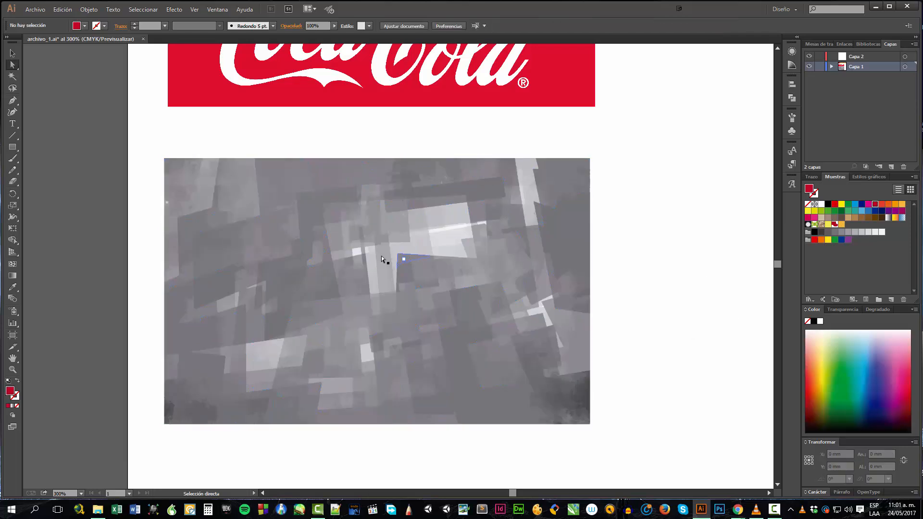
Try pulling an anchor point of a small shape near the image's upper-left corner out past the opposite edge, and undo it.
left_click(357, 238)
left_click(231, 203)
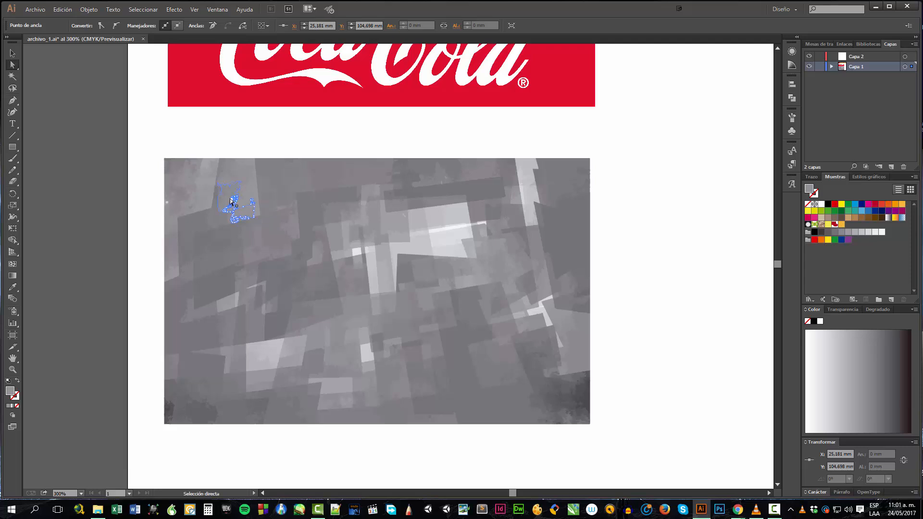
left_click_drag(231, 203, 641, 231)
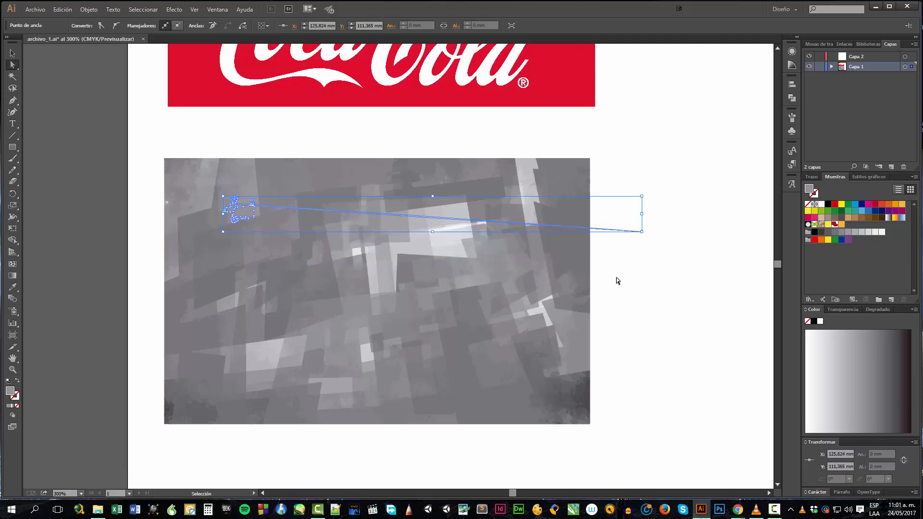
key("ctrl+z")
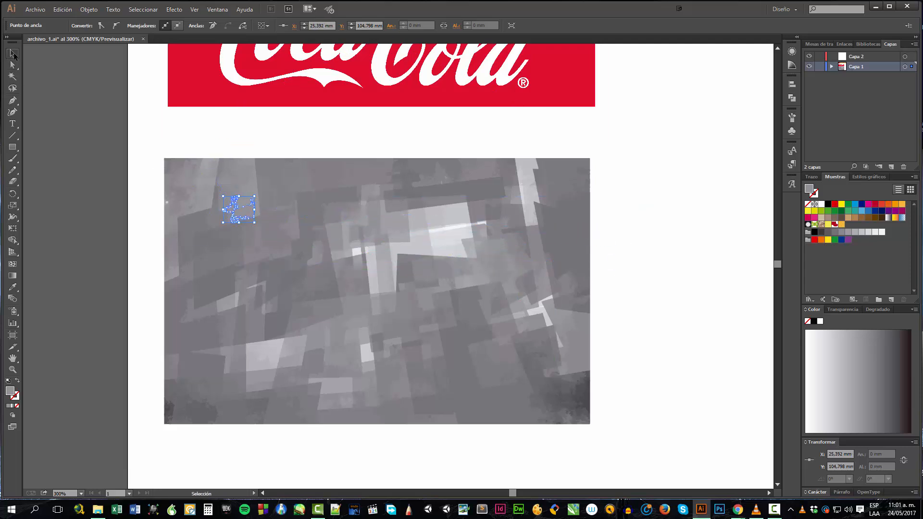
Select the whole expanded greyscale tracing and ungroup it into separate shapes.
double_click(14, 55)
left_click(495, 326)
left_click(304, 214)
left_click(95, 12)
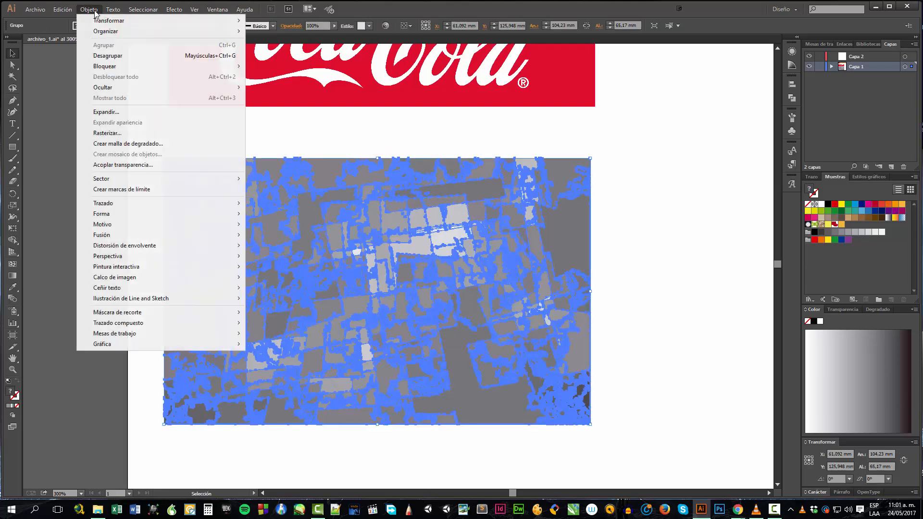
left_click(106, 55)
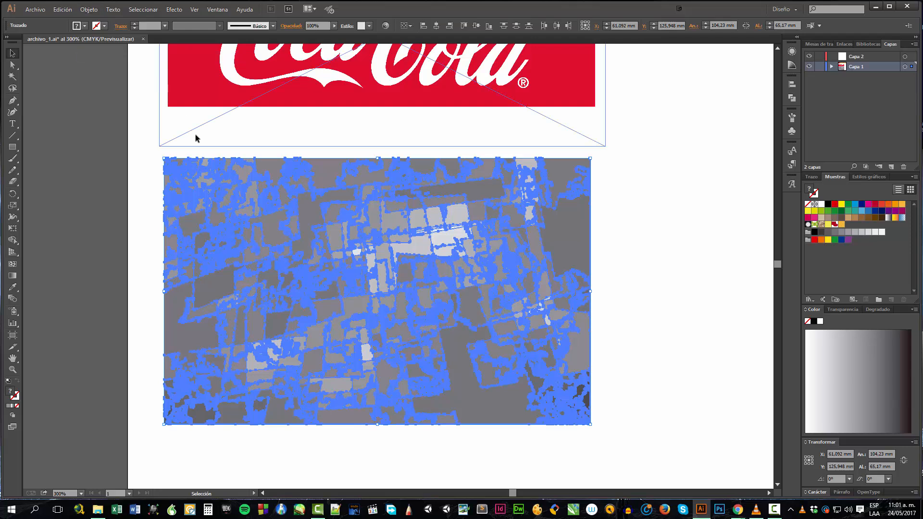
Move one small grey patch near the image's upper-left corner out onto the blank artboard beside it, and select another patch below.
double_click(350, 174)
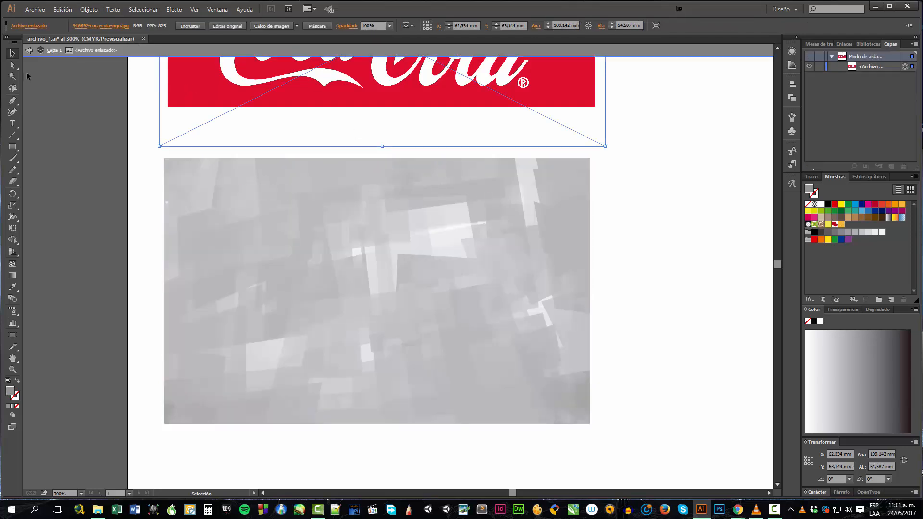
left_click(28, 51)
key("z")
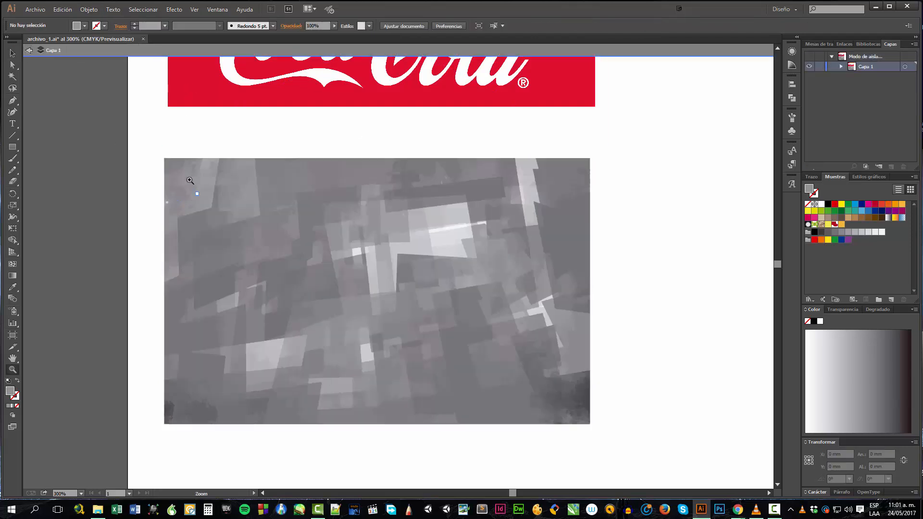
left_click_drag(233, 224, 371, 323)
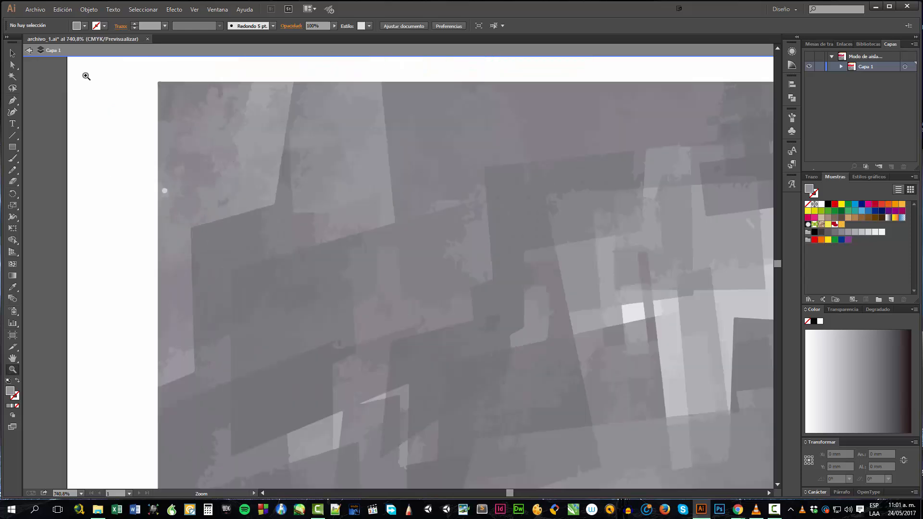
left_click(13, 57)
left_click(203, 128)
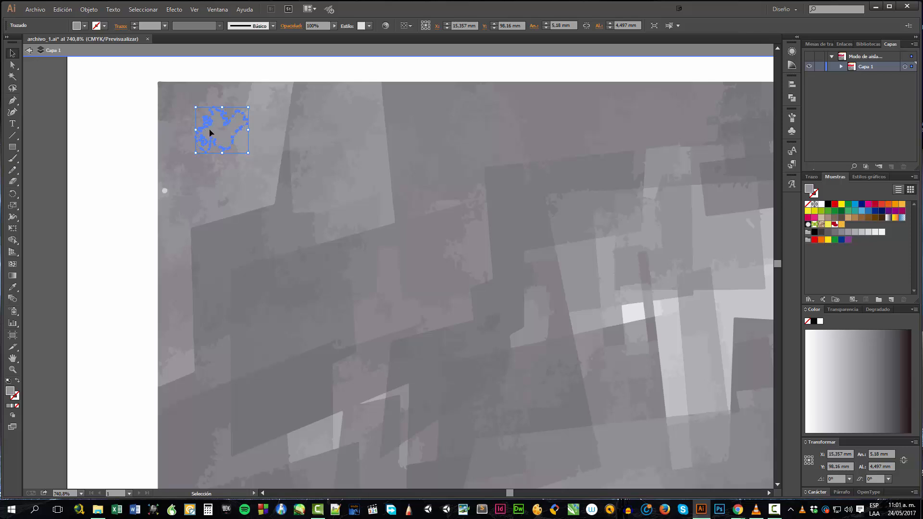
left_click_drag(211, 129, 90, 169)
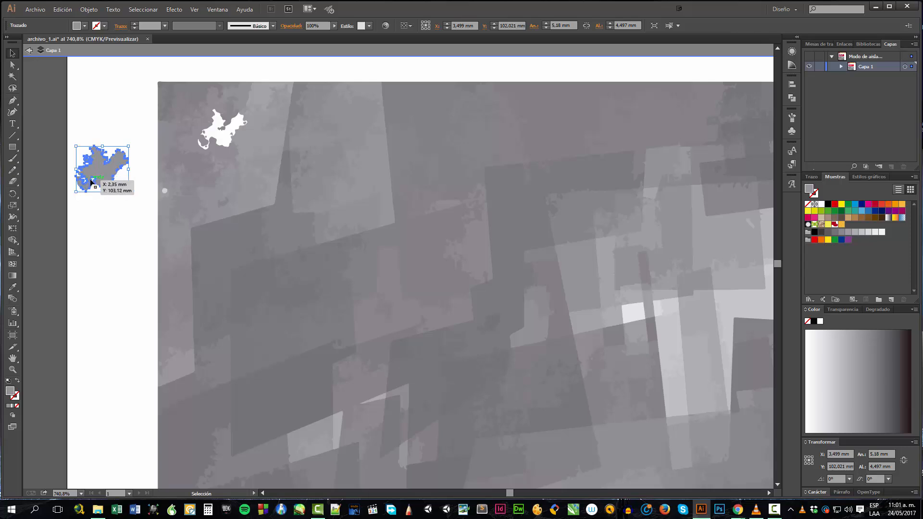
left_click(217, 138)
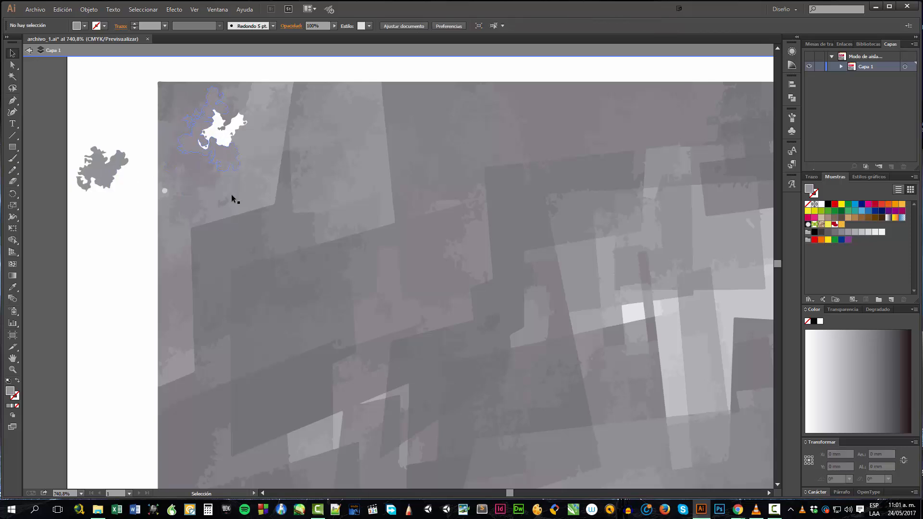
left_click(233, 217)
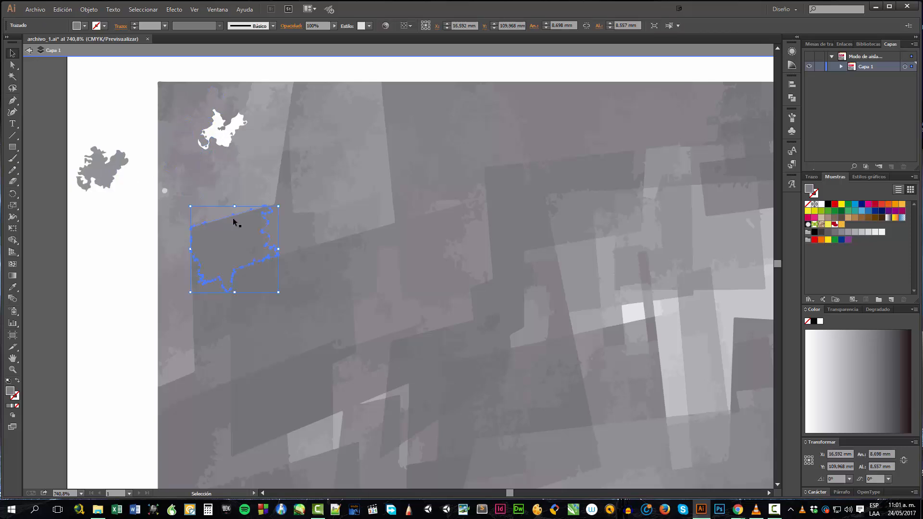
Undo the patch move, the ungrouping and the expansion of the tracing.
key("ctrl+minus")
key("ctrl+minus")
key("ctrl+minus")
key("ctrl+minus")
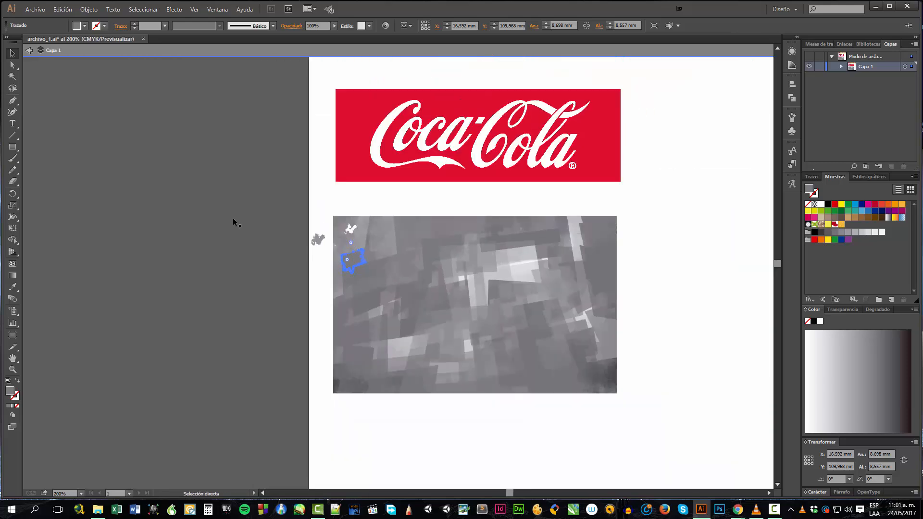
key("ctrl+z")
key("ctrl+z")
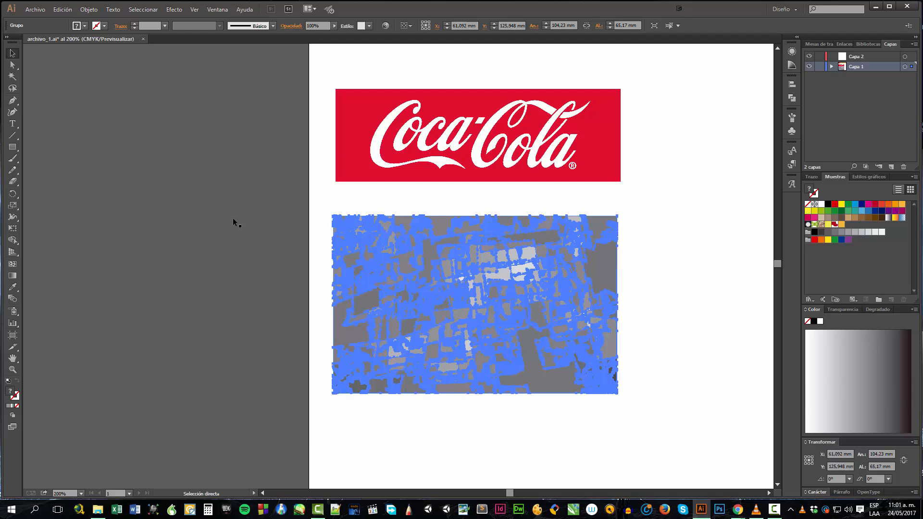
key("ctrl+z")
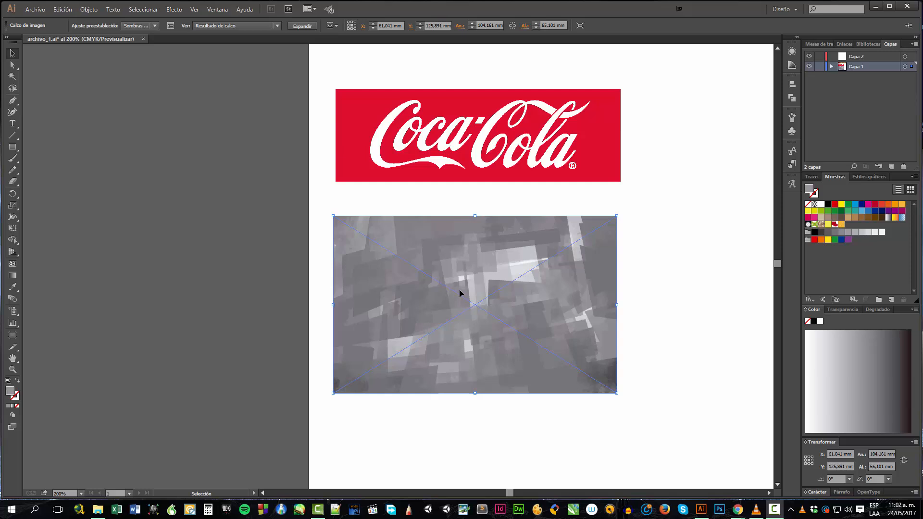
right_click(459, 291)
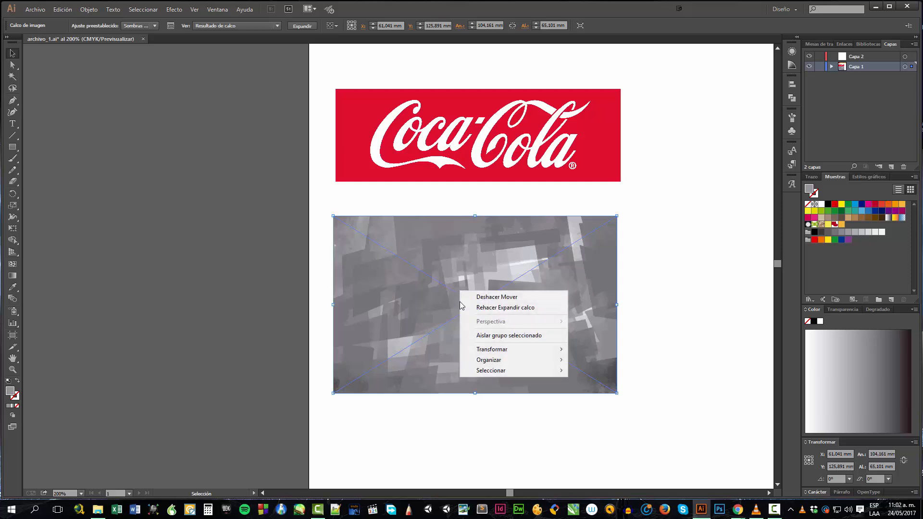
left_click(469, 436)
left_click(403, 274)
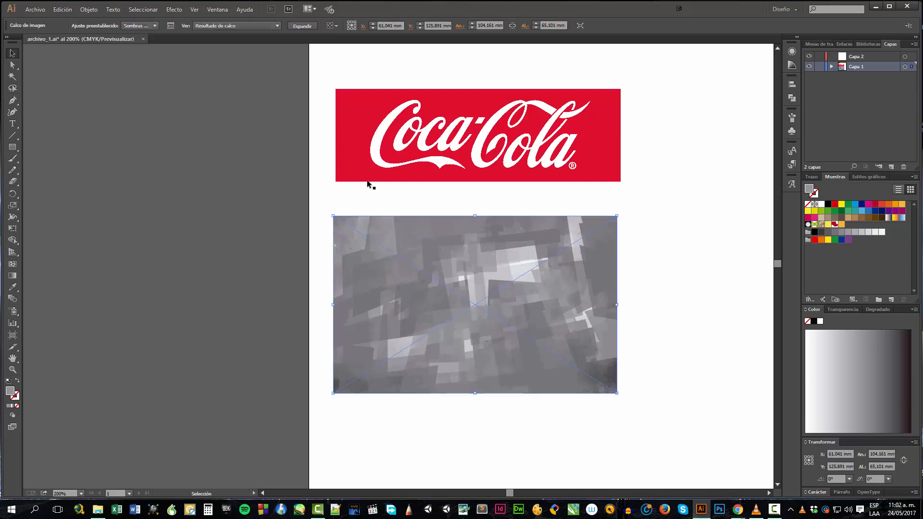
Set the tracing's view to Imagen de origen to display the original colourful image.
left_click(155, 27)
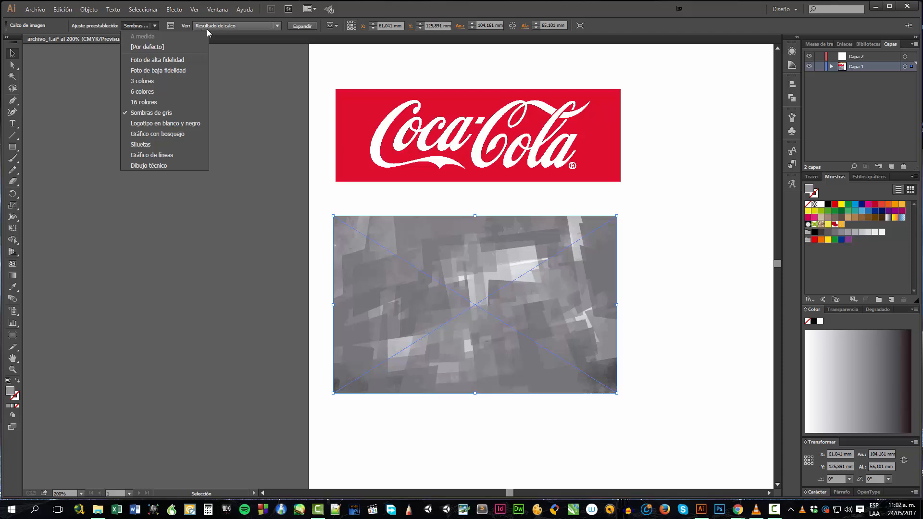
left_click(277, 25)
left_click(278, 25)
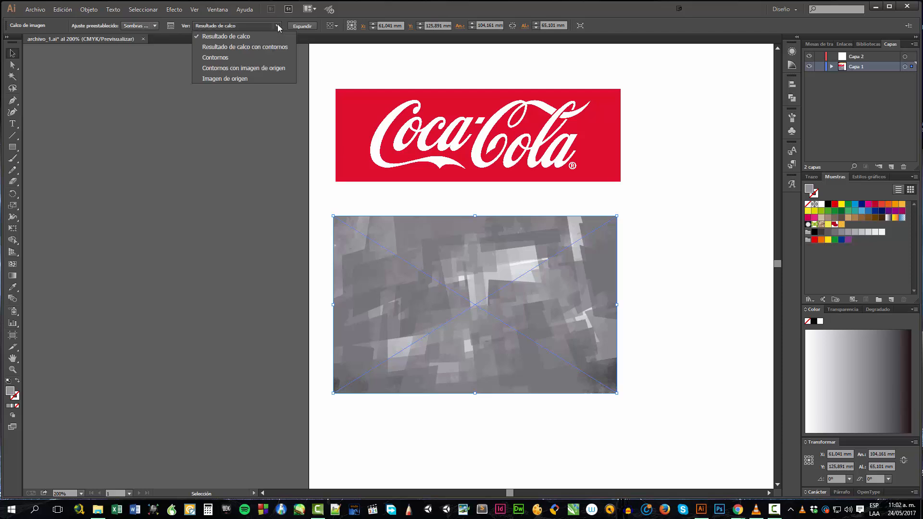
left_click(212, 79)
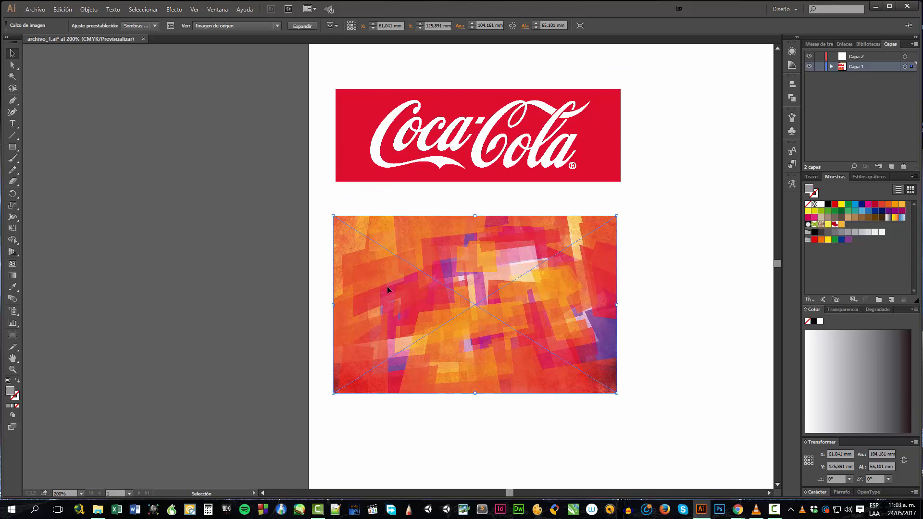
Release the image tracing and move the restored linked image slightly upward so its sides line up with the logo.
left_click(89, 14)
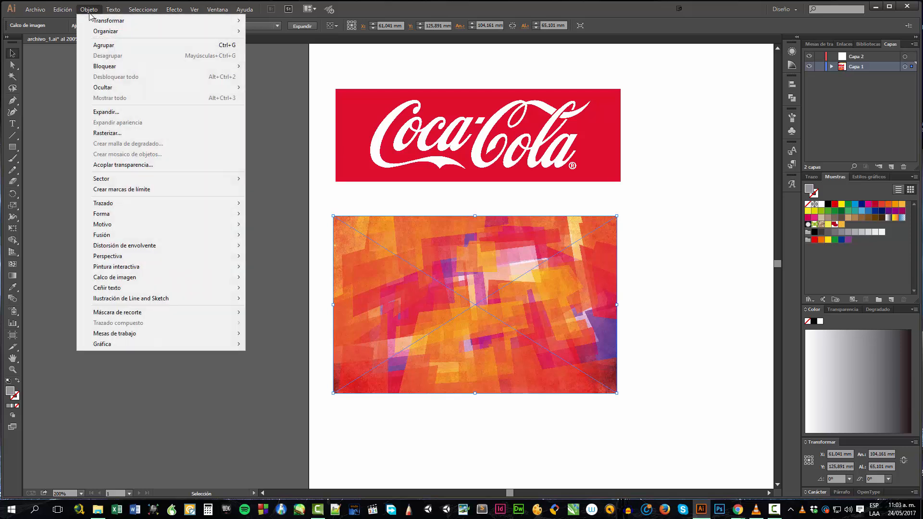
mouse_move(138, 281)
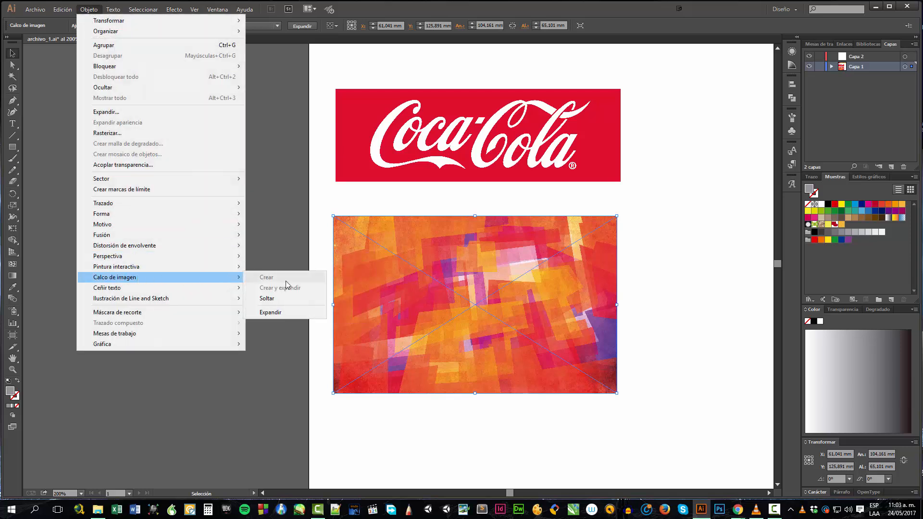
left_click(266, 298)
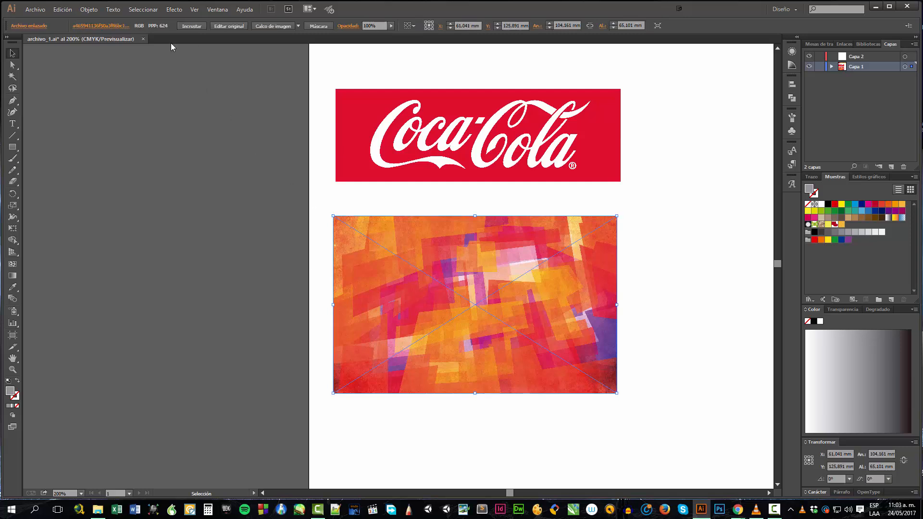
mouse_move(364, 297)
left_mouse_down()
mouse_move(298, 344)
mouse_move(370, 286)
left_mouse_up()
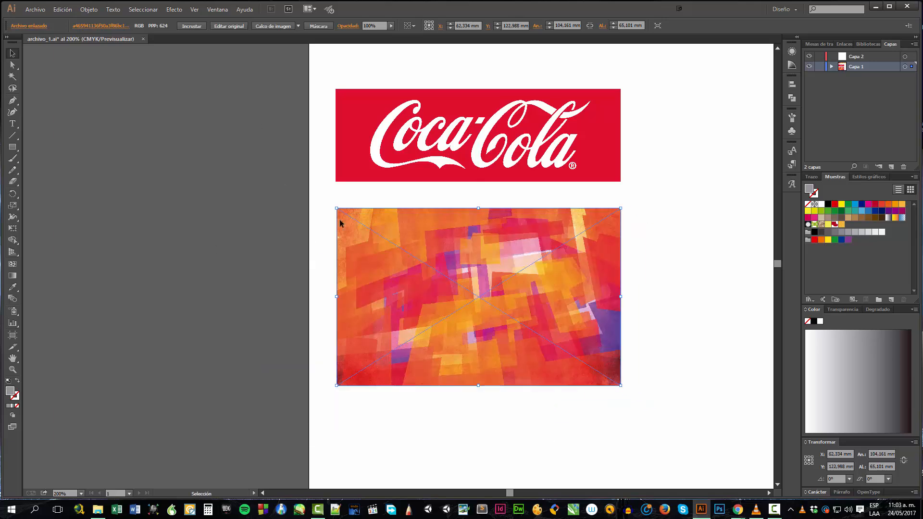
Deselect the abstract image and return to the row of blended shapes above the logo.
left_click(91, 10)
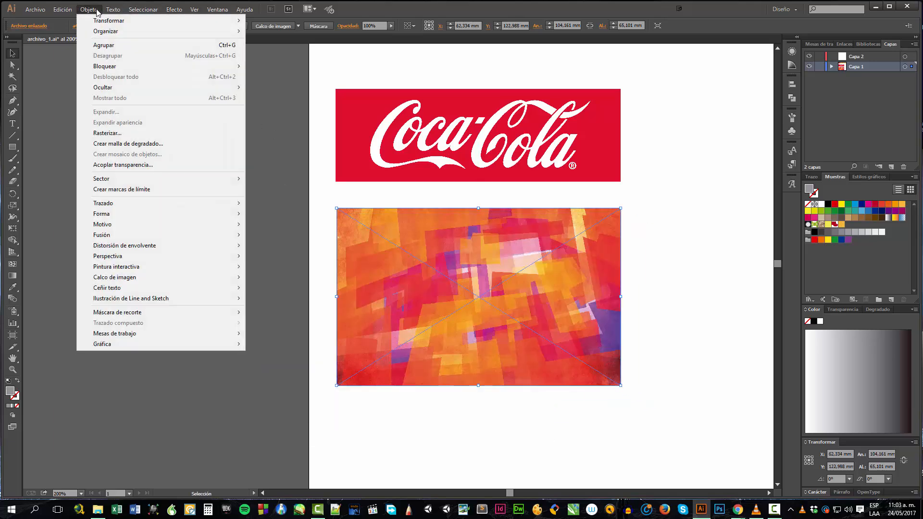
left_click(666, 230)
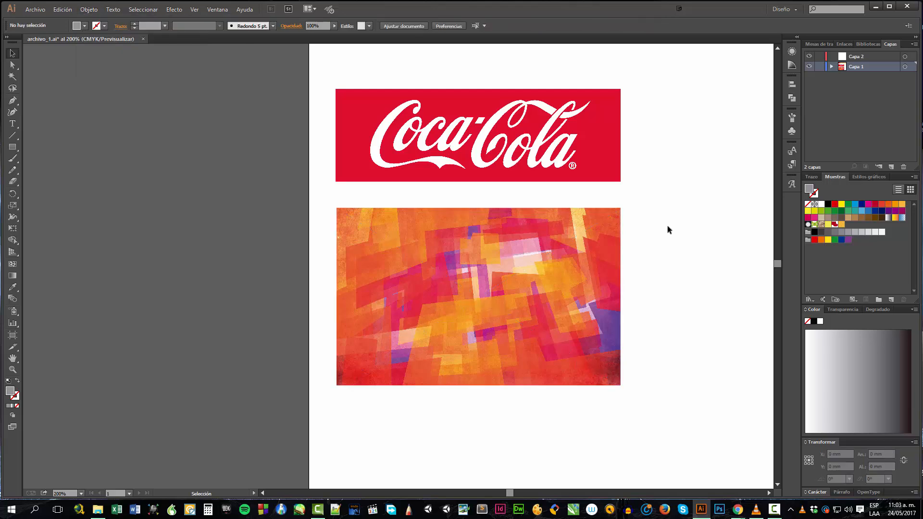
mouse_move(776, 263)
left_mouse_down()
mouse_move(780, 246)
mouse_move(780, 261)
left_mouse_up()
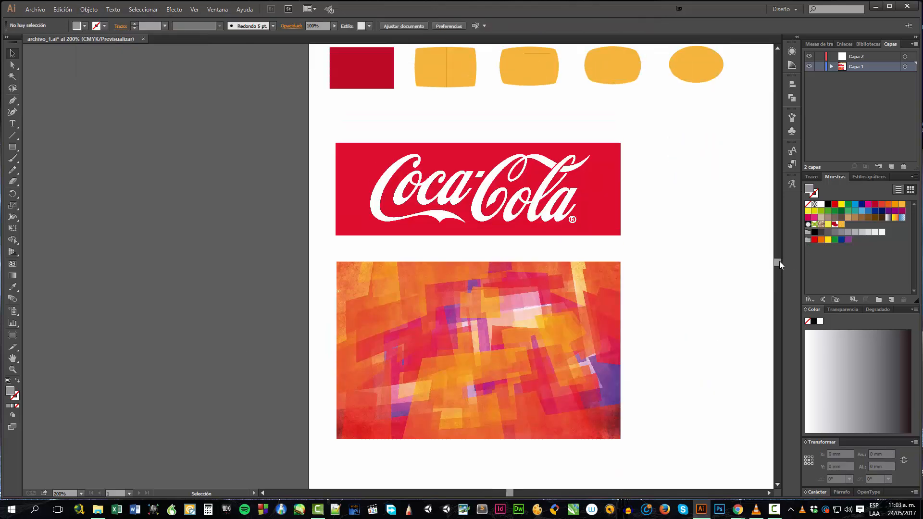
Draw a grey rectangle about 50 × 21 mm over the first half of the Coca-Cola logo.
left_click(617, 73)
left_click(105, 174)
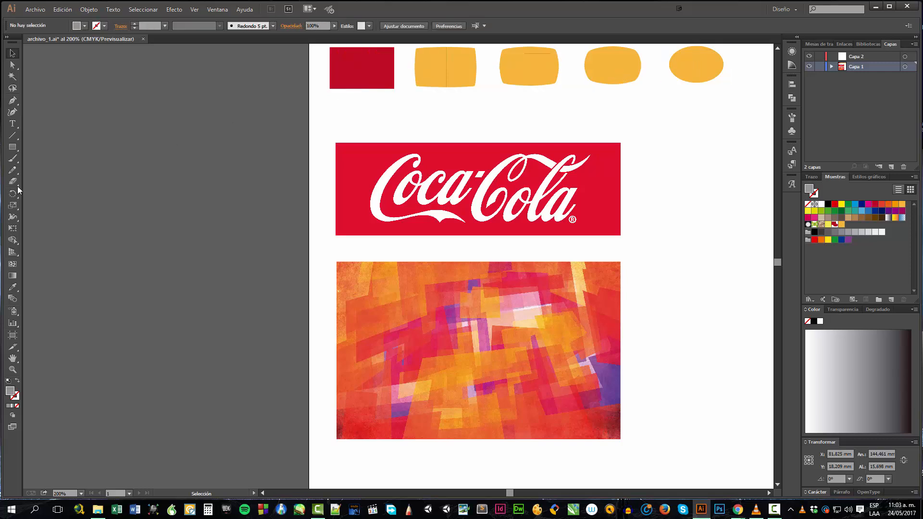
left_click(12, 148)
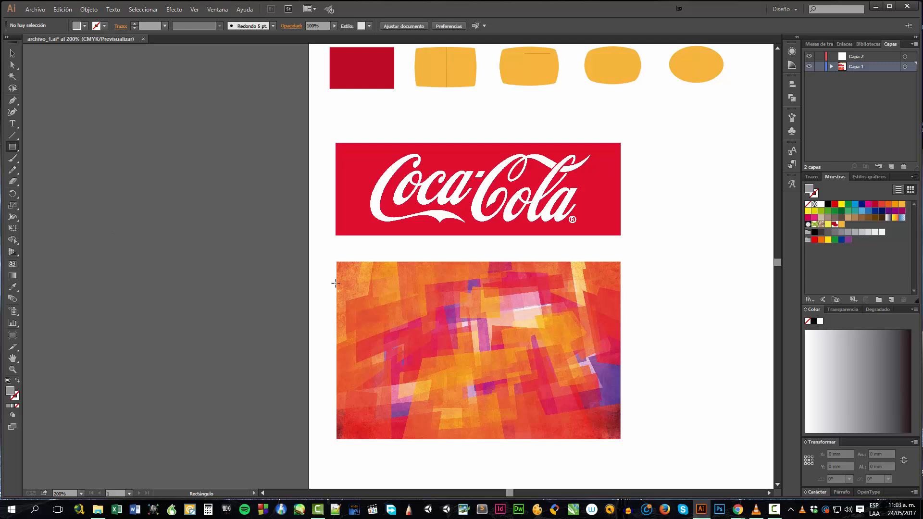
left_click_drag(349, 157, 485, 214)
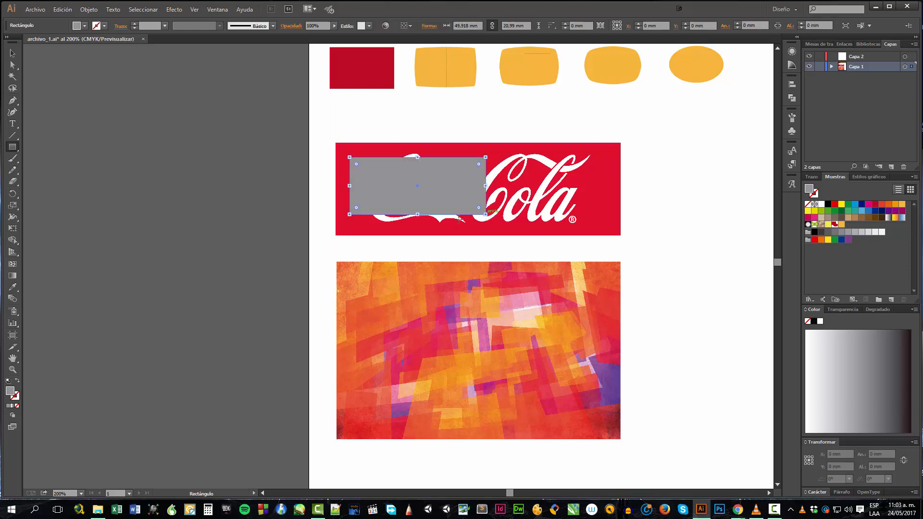
Add the word "Alpha" in Myriad Pro over the abstract image, enlarged to about 81 pt.
left_click(13, 124)
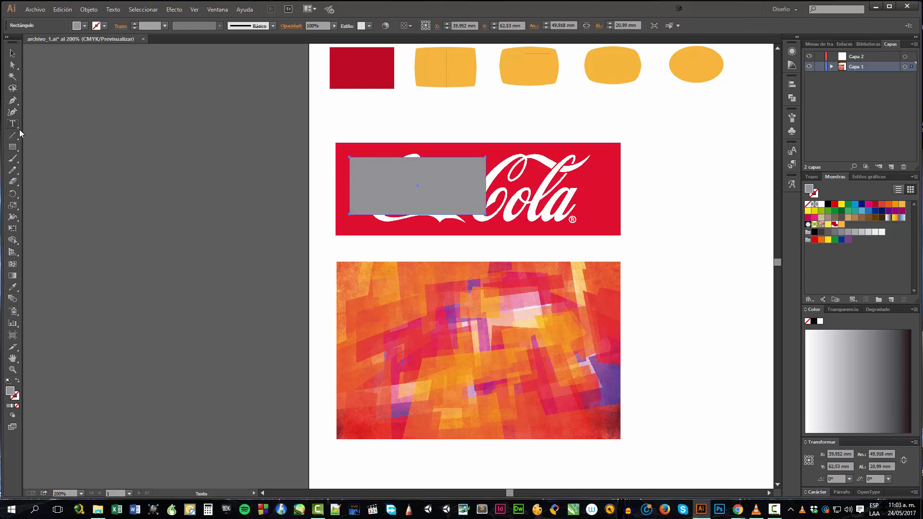
left_click(367, 395)
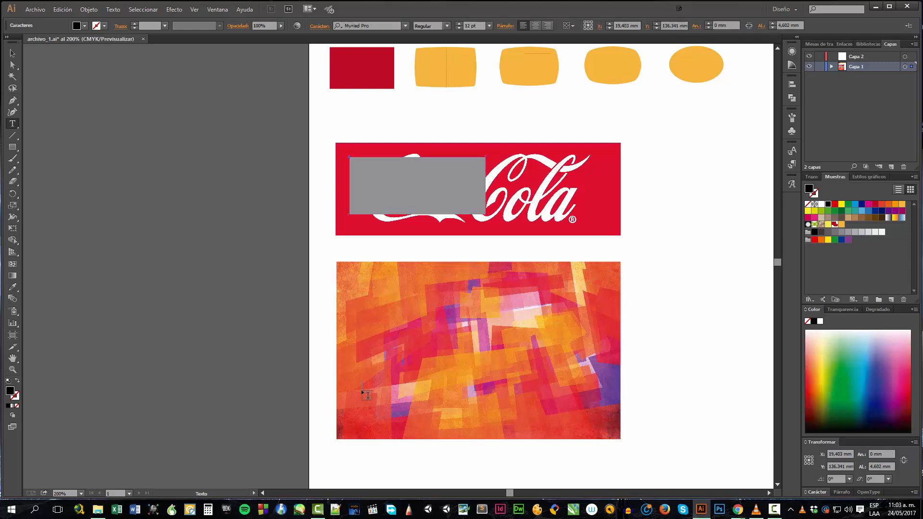
left_click(12, 53)
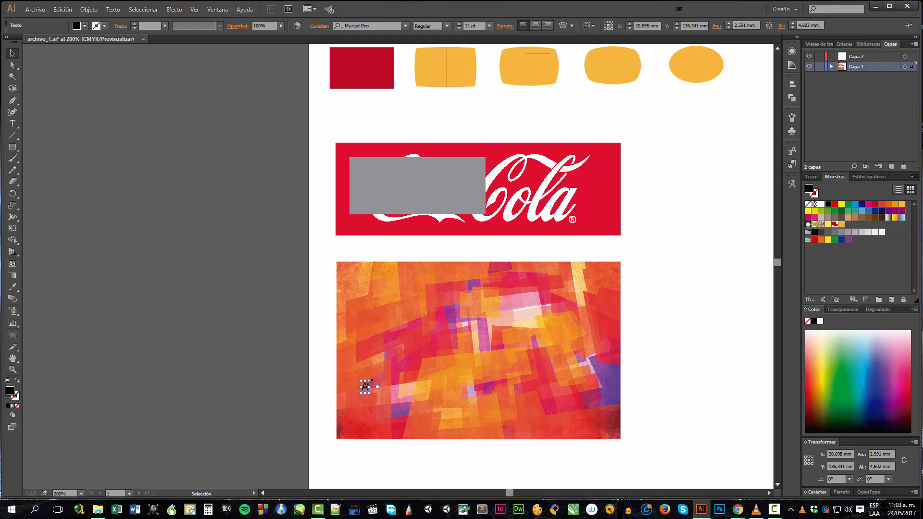
left_click_drag(370, 381, 428, 309)
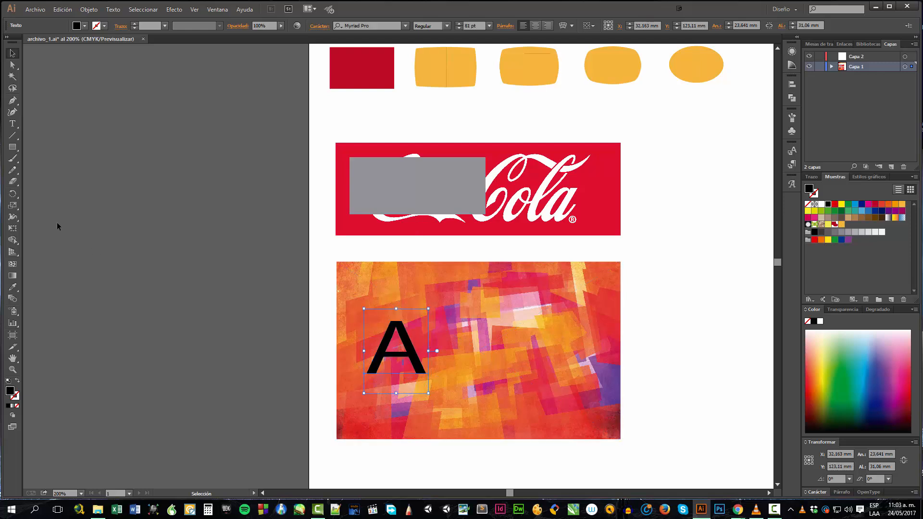
left_click(12, 123)
left_click(414, 359)
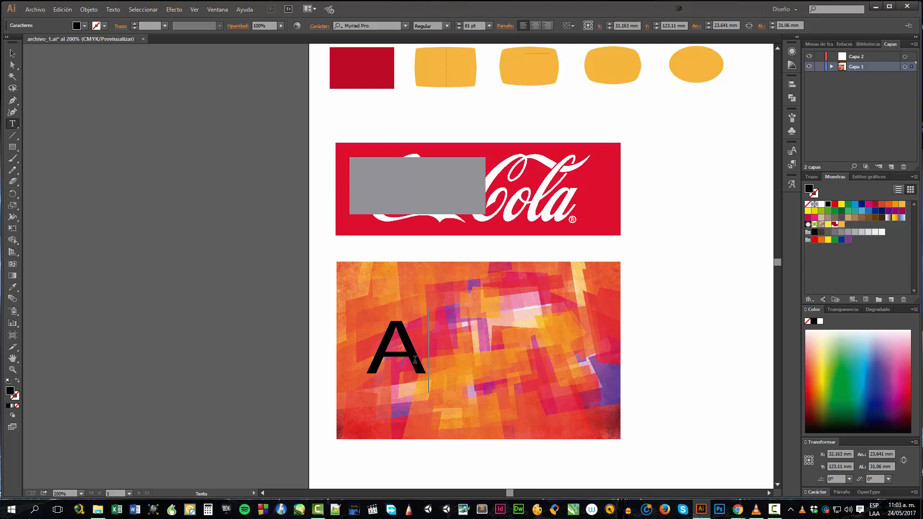
type("lpha")
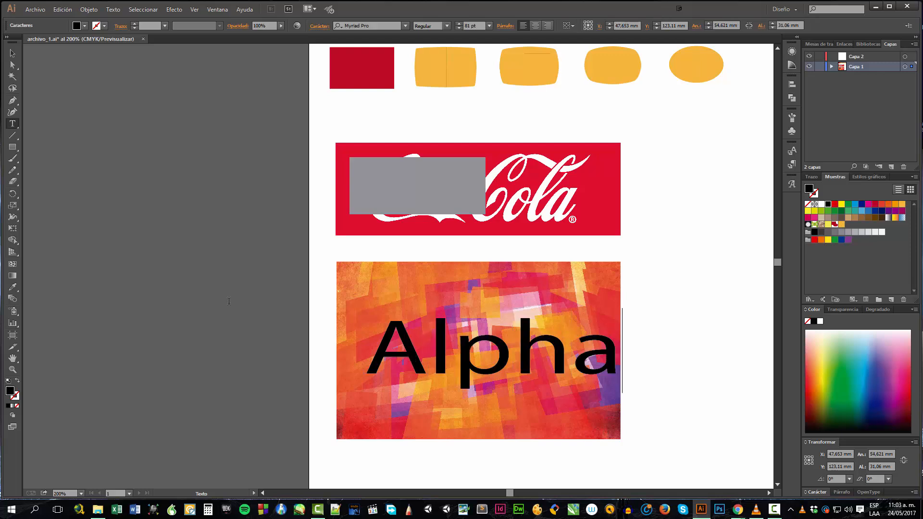
left_click(12, 53)
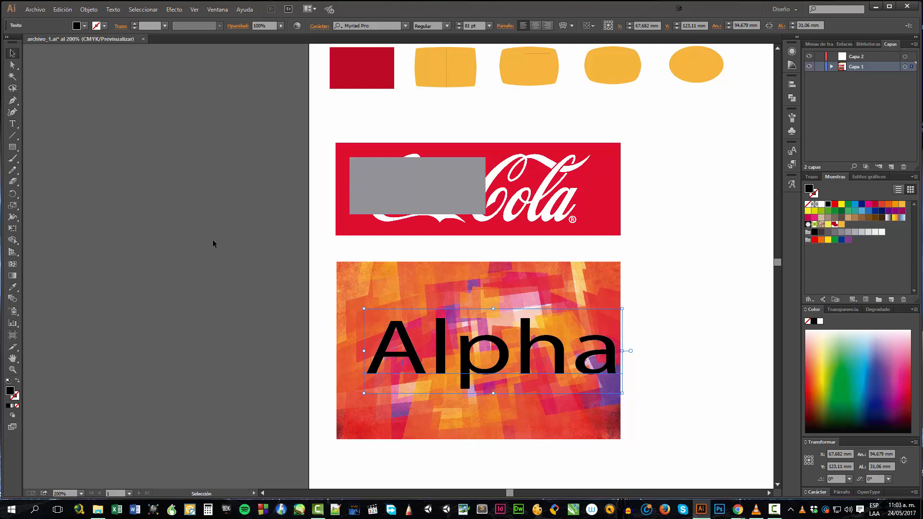
Create a clipping mask from the grey rectangle and the logo image beneath it.
left_click_drag(285, 174, 404, 261)
left_click(89, 10)
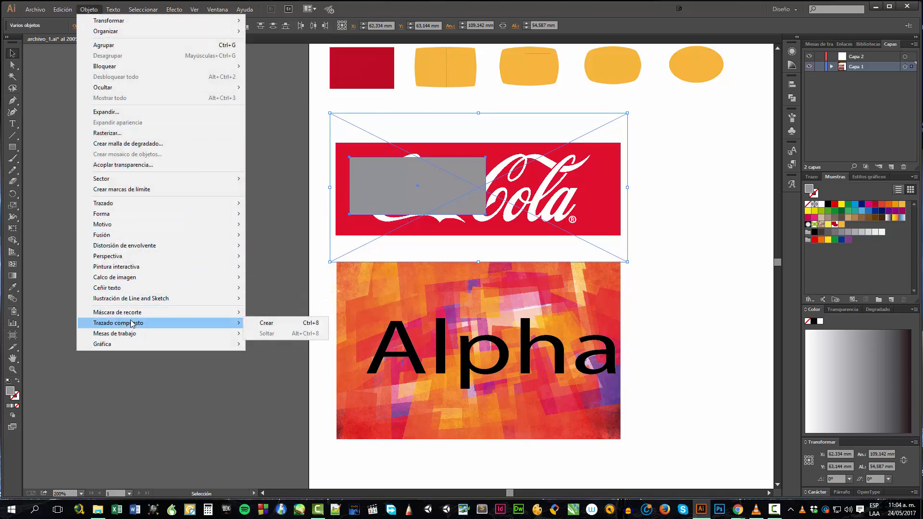
mouse_move(137, 314)
left_click(263, 312)
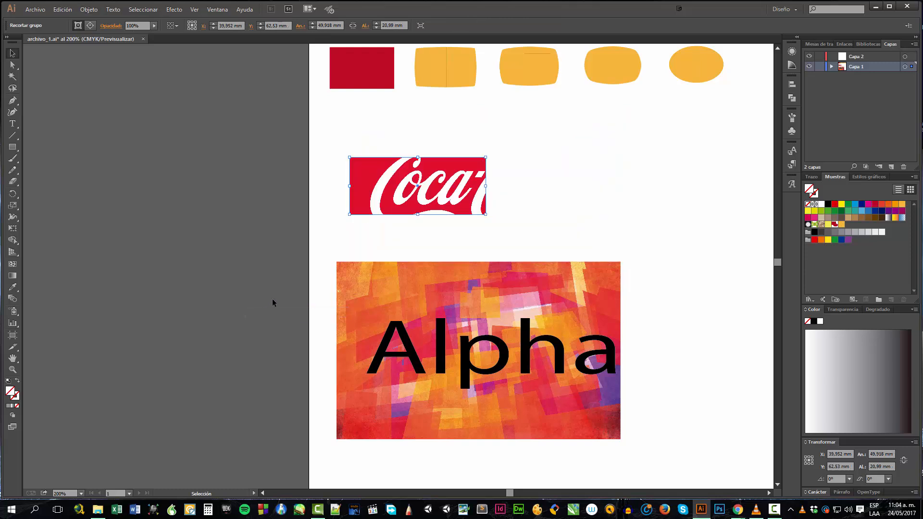
Isolate the clipped logo image, shift it about 18 mm left and 6 mm up within its mask, and leave isolation.
double_click(358, 167)
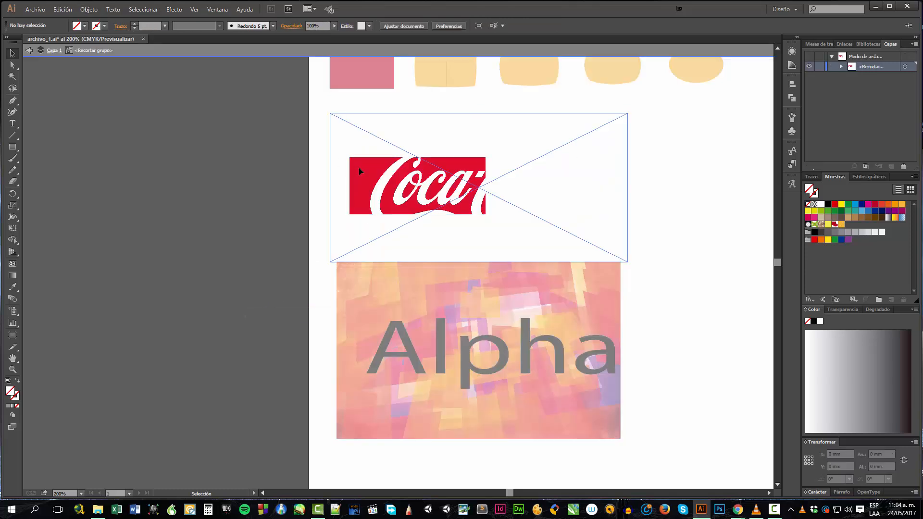
left_click_drag(384, 183, 347, 177)
mouse_move(407, 192)
left_mouse_down()
mouse_move(381, 194)
mouse_move(415, 191)
left_mouse_up()
double_click(382, 194)
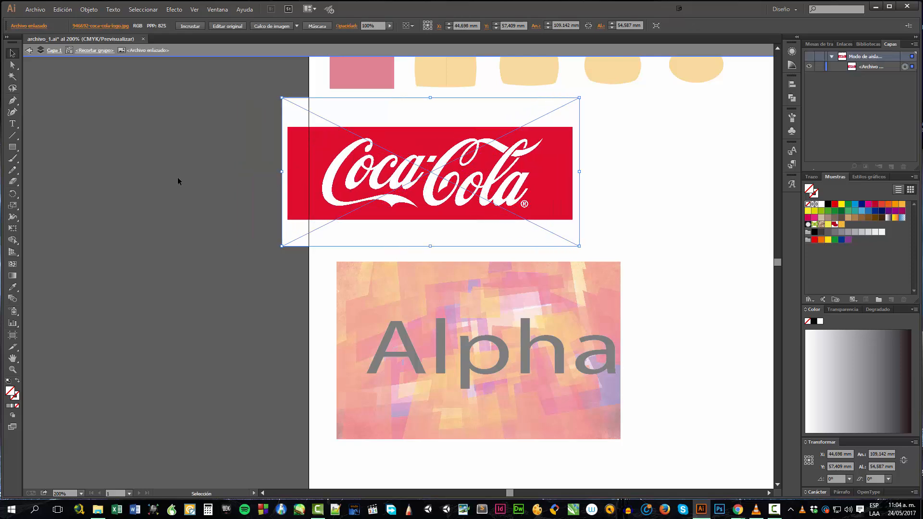
double_click(177, 177)
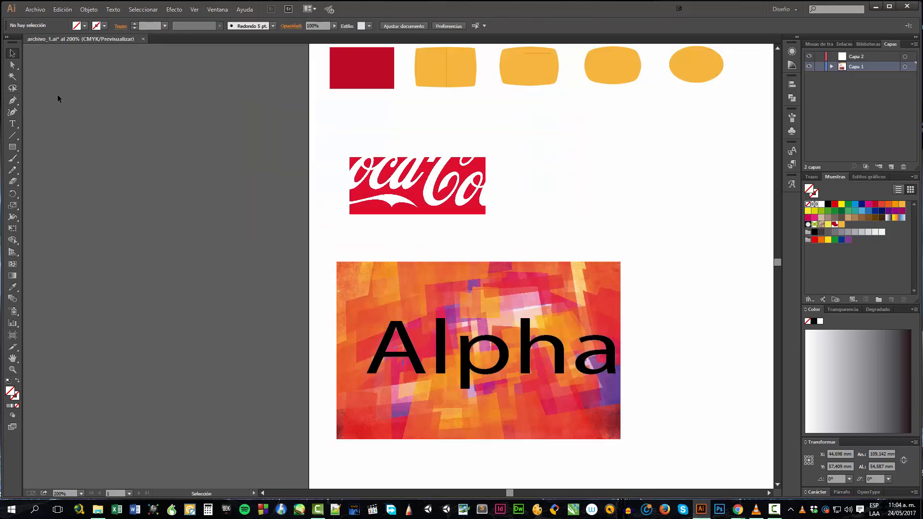
Isolate the clipped logo image again, nudge it slightly up and left, and back out to the Capa 1 level.
double_click(358, 202)
mouse_move(366, 197)
left_mouse_down()
mouse_move(353, 196)
mouse_move(373, 194)
left_mouse_up()
double_click(373, 193)
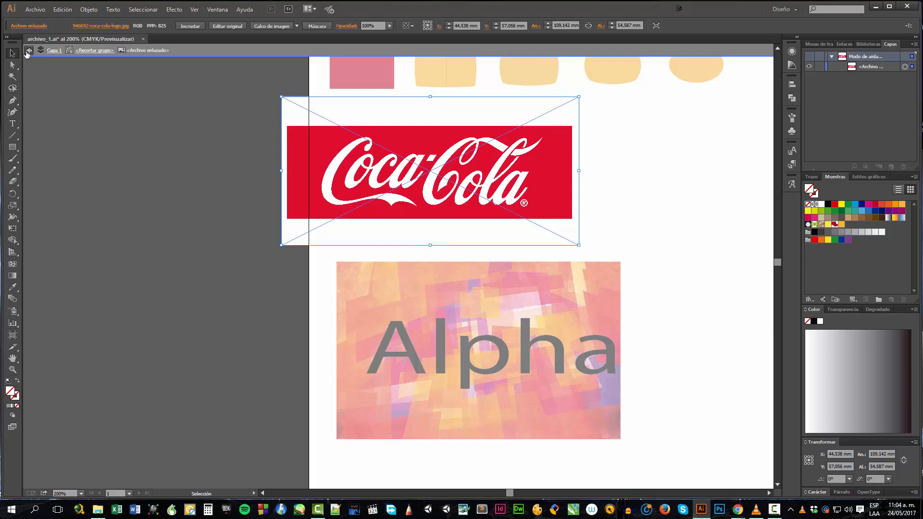
left_click(30, 50)
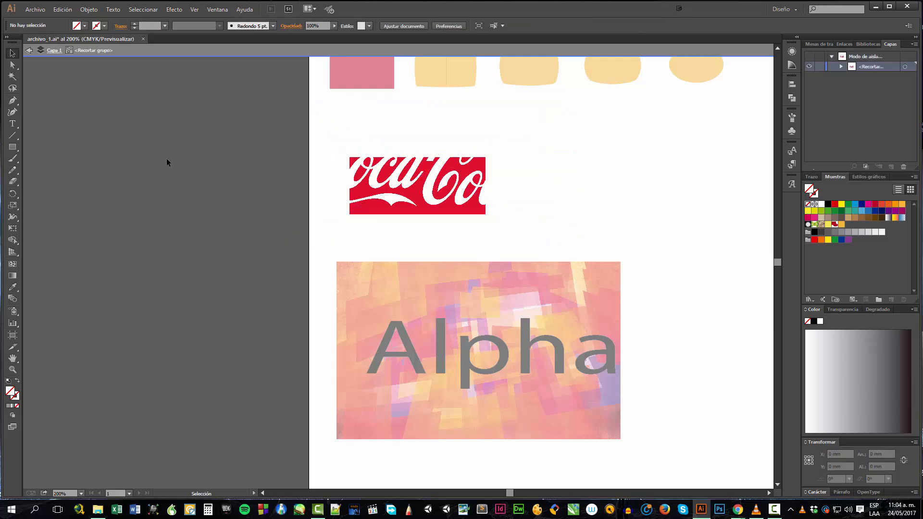
left_click(30, 50)
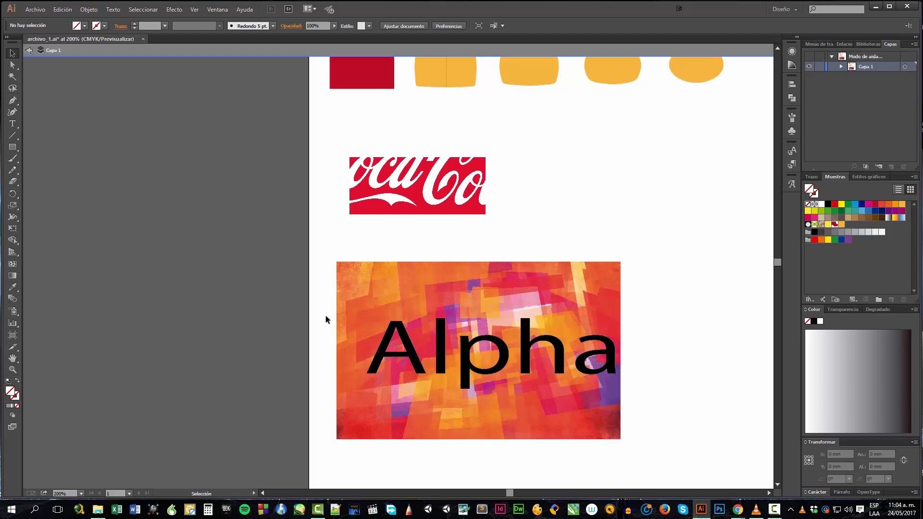
Clip the abstract image with the live "Alpha" text, and undo that clipping mask.
left_click_drag(274, 305, 439, 399)
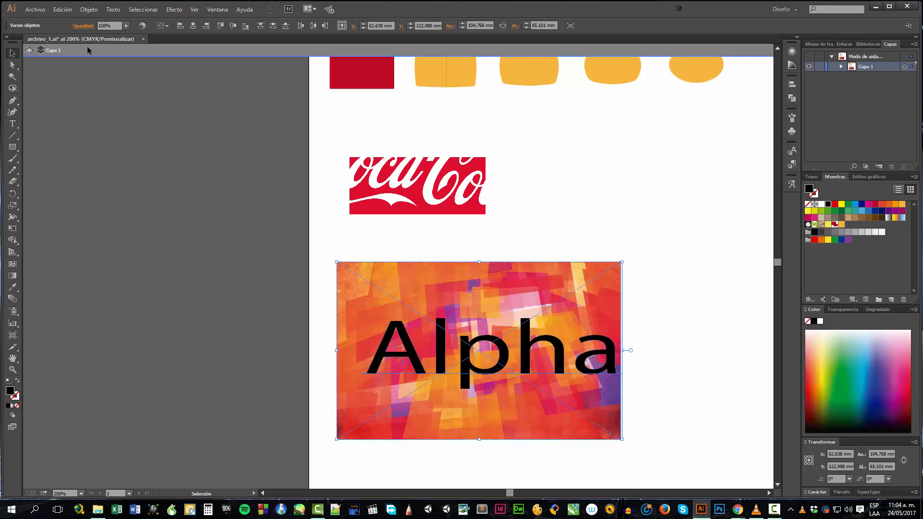
left_click(89, 9)
mouse_move(118, 287)
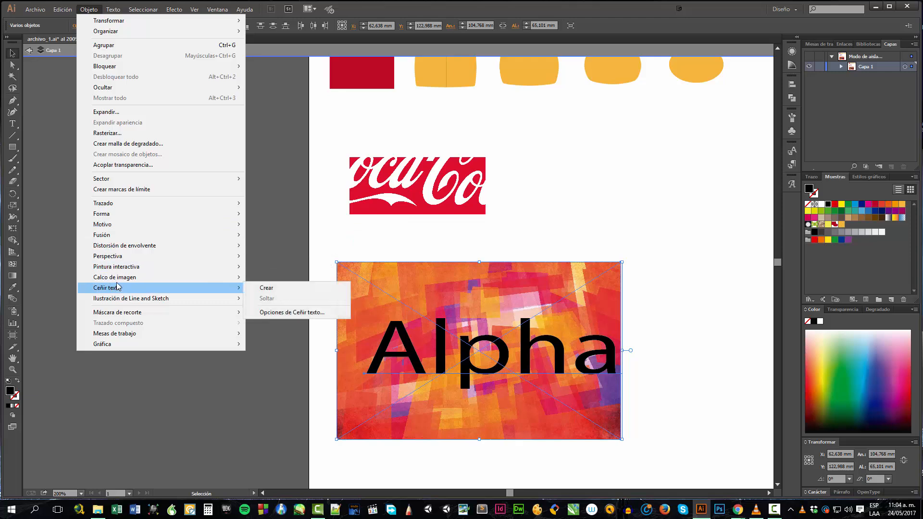
mouse_move(212, 313)
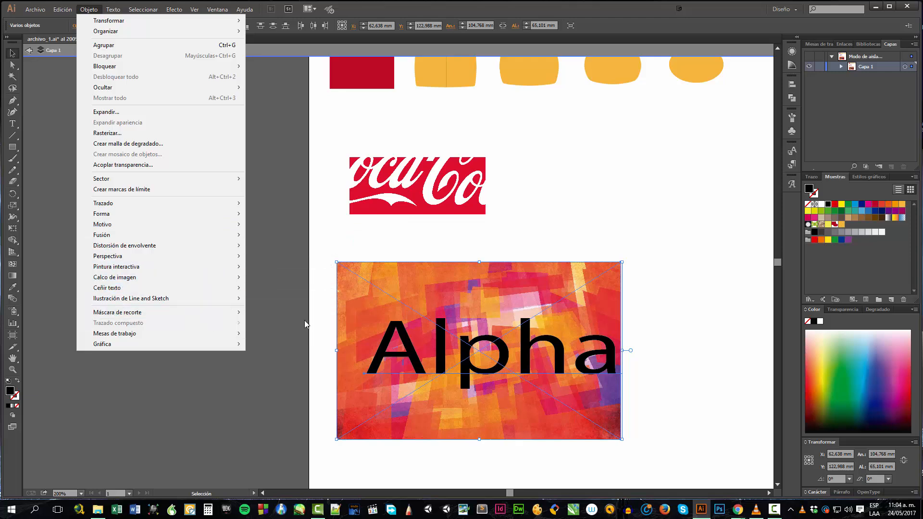
left_click(259, 312)
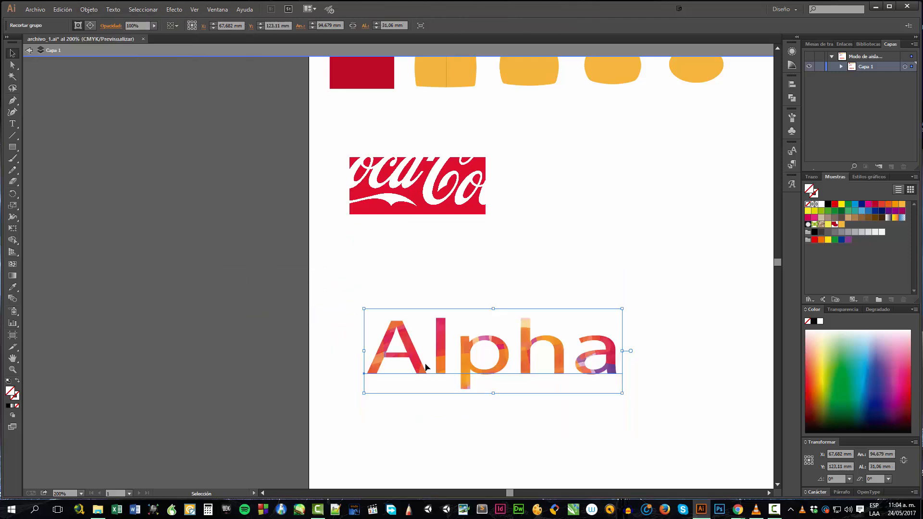
left_click(583, 259)
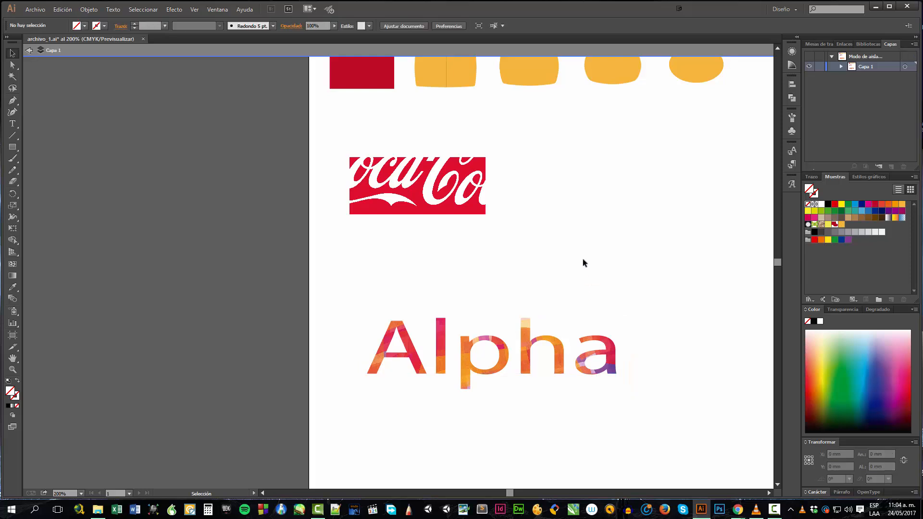
key("ctrl+z")
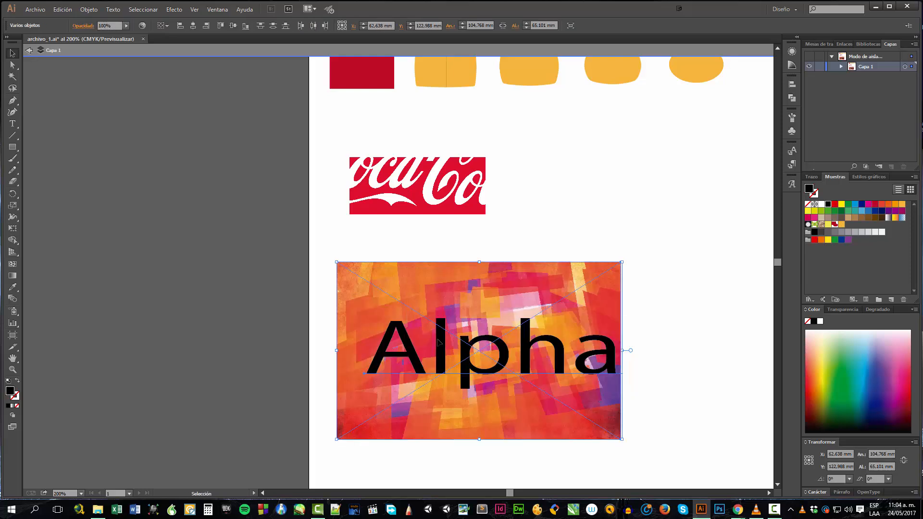
left_click(285, 278)
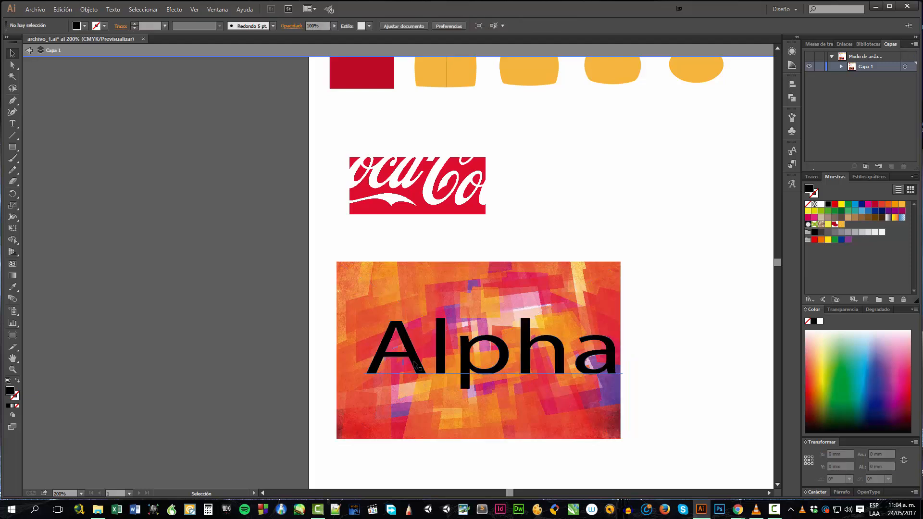
Convert the "Alpha" text to outlines.
right_click(416, 364)
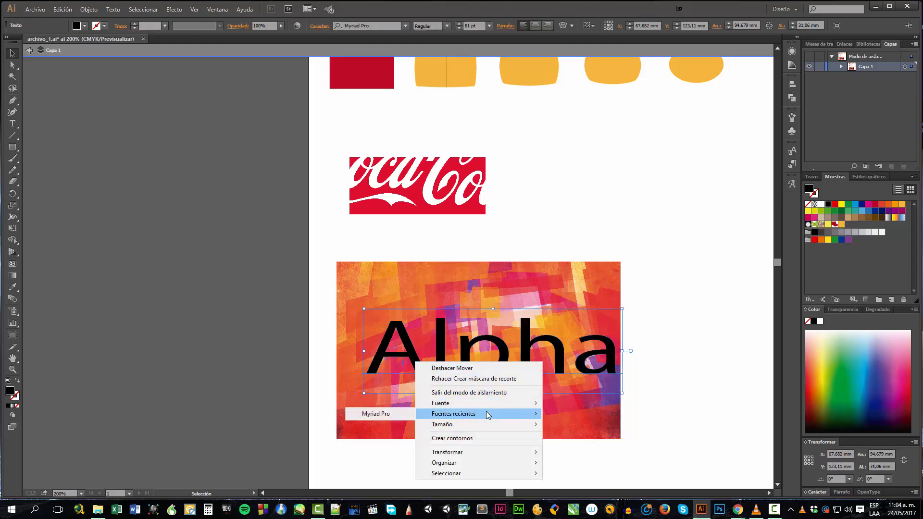
left_click(463, 438)
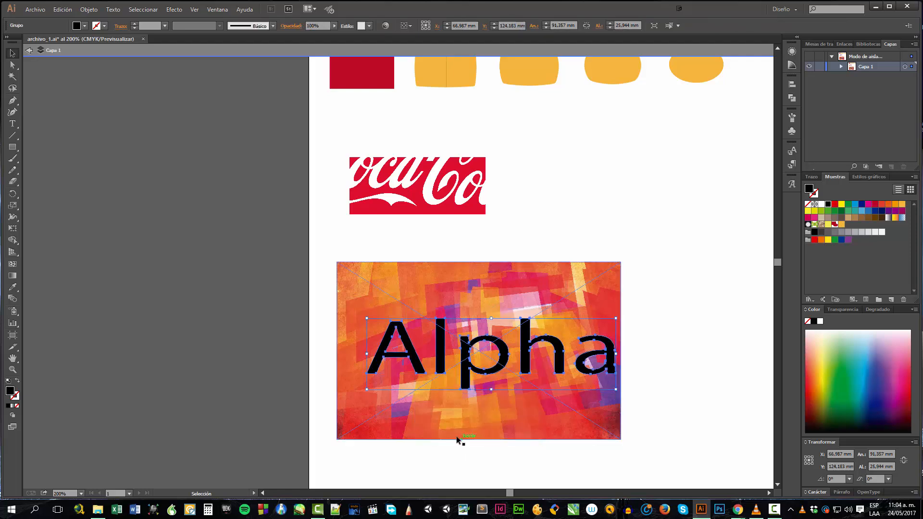
left_click(211, 301)
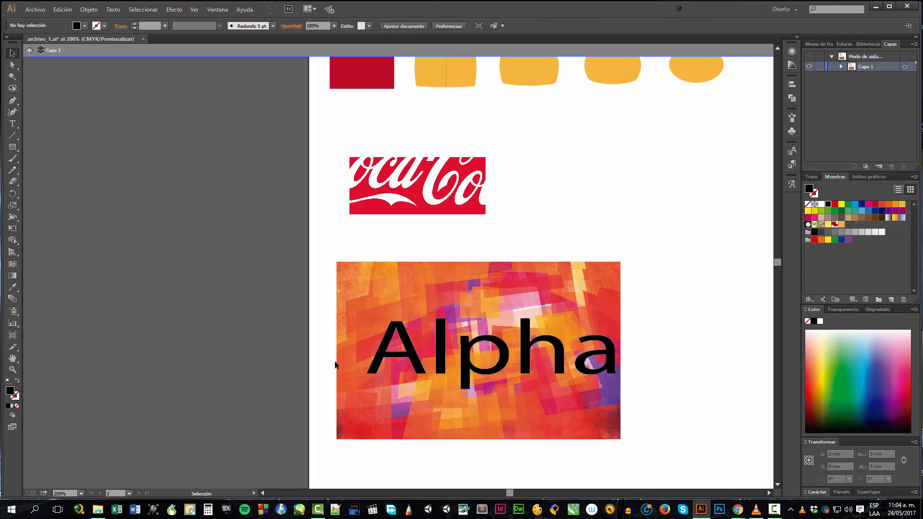
Try to clip the abstract image with the outlined "Alpha" letters.
left_click(376, 358)
left_click_drag(273, 285, 406, 406)
left_click(89, 9)
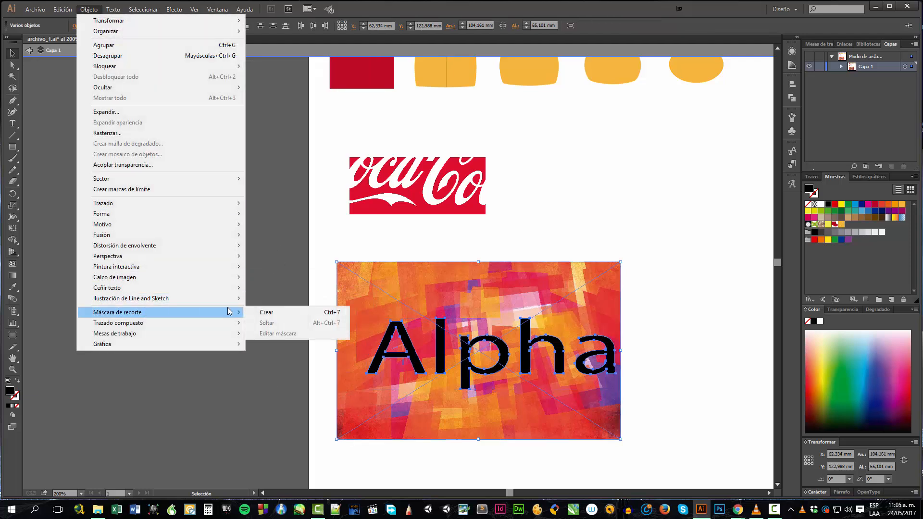
left_click(246, 312)
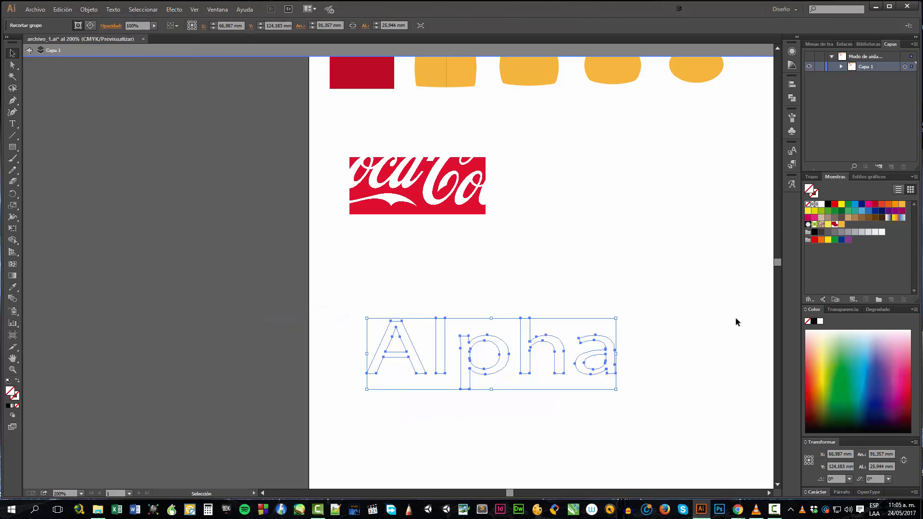
left_click(724, 319)
left_click(599, 353)
left_click(29, 50)
Undo the clipping mask and the outlining of "Alpha", check that the word is editable text, and deselect it.
key("ctrl+z")
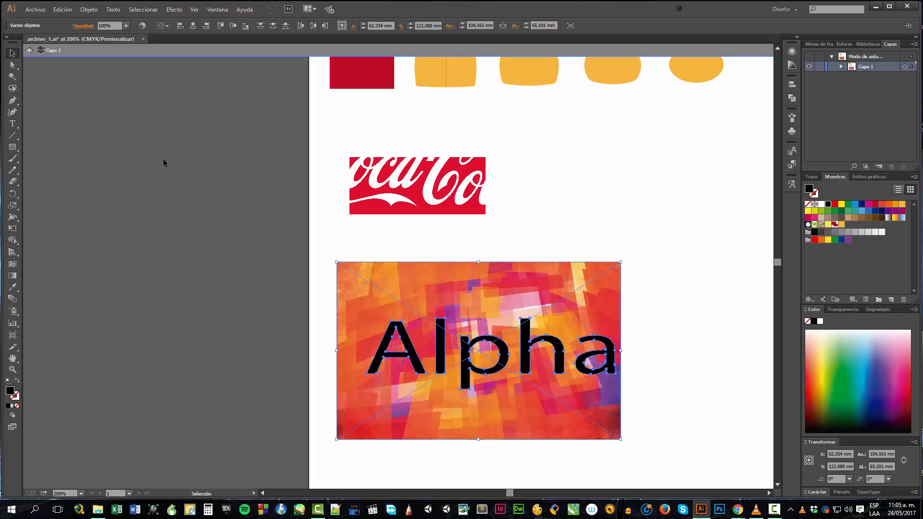
key("ctrl+z")
key("ctrl+z")
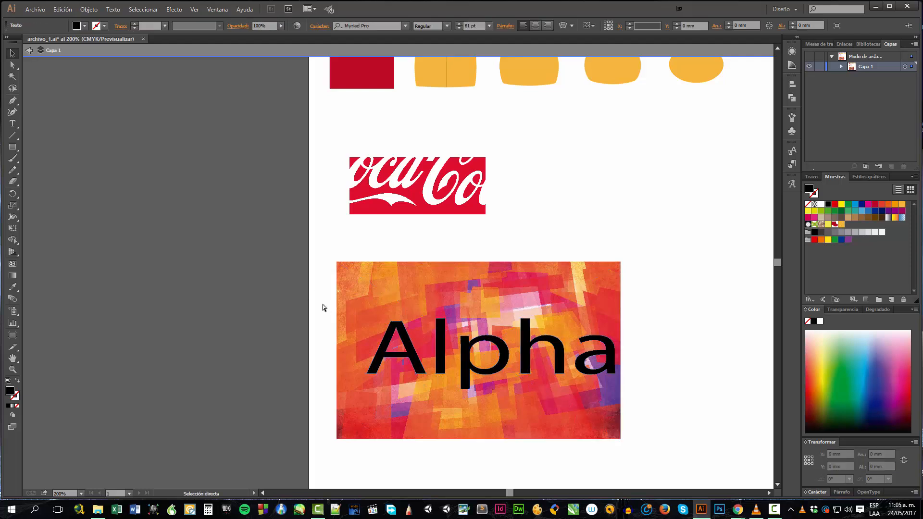
key("t")
left_click(406, 353)
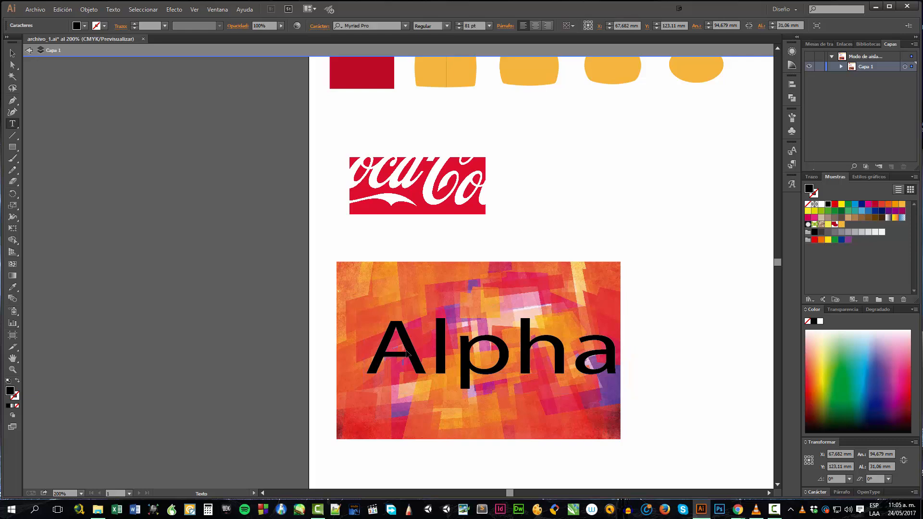
left_click(12, 53)
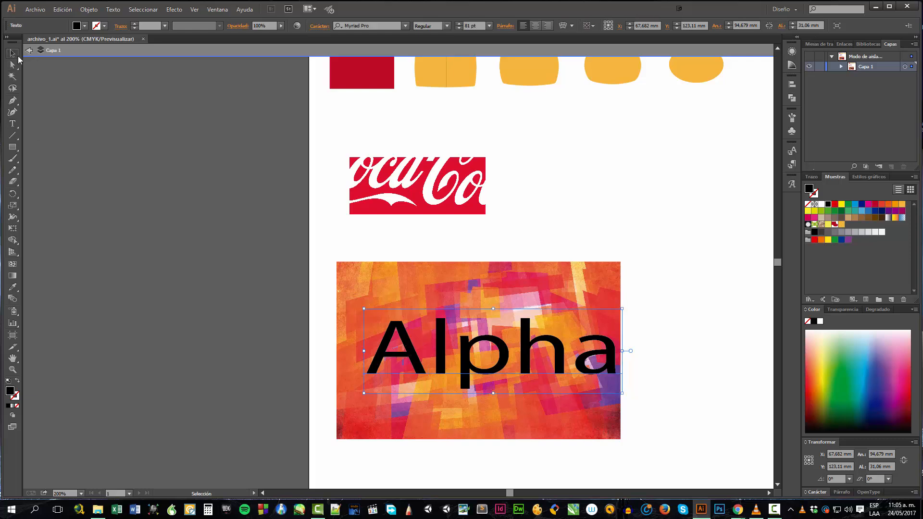
left_click(299, 325)
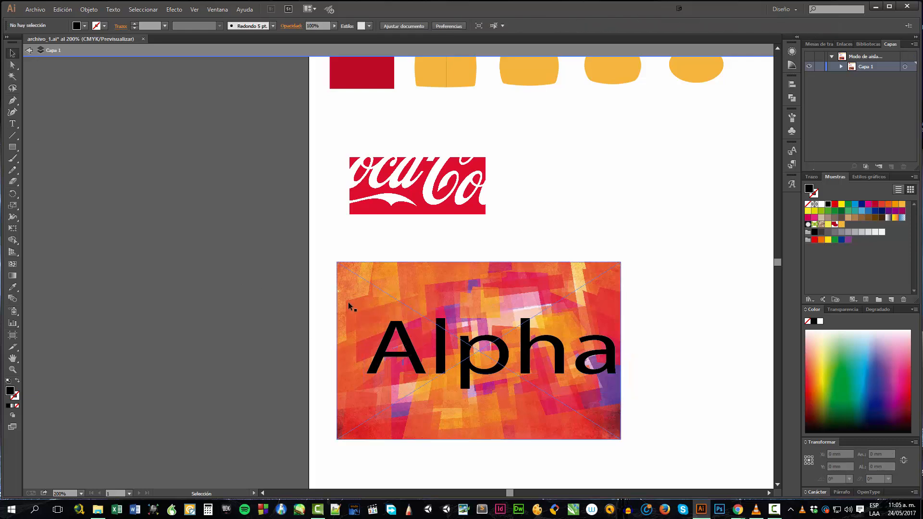
Exit isolation mode, create a clipping mask from the live "Alpha" text and the abstract image, and deselect it.
double_click(281, 310)
left_click_drag(286, 330, 414, 428)
left_click(88, 10)
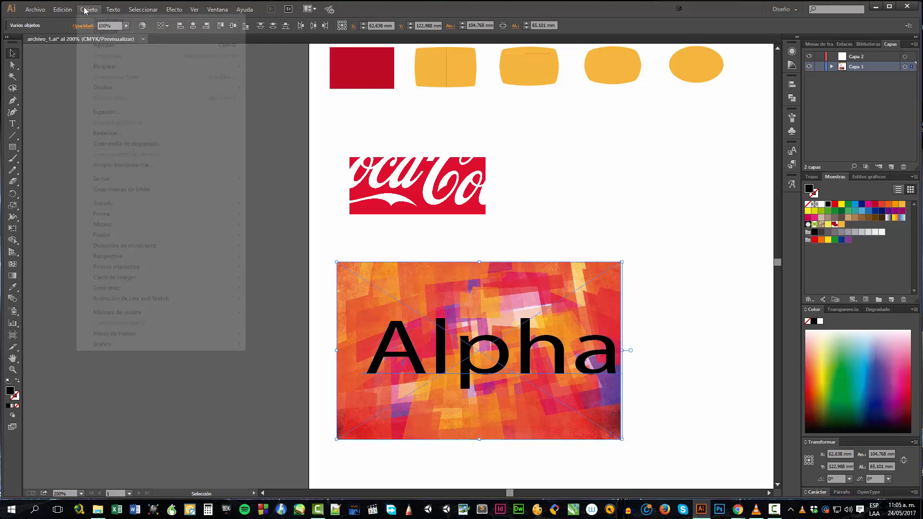
mouse_move(176, 313)
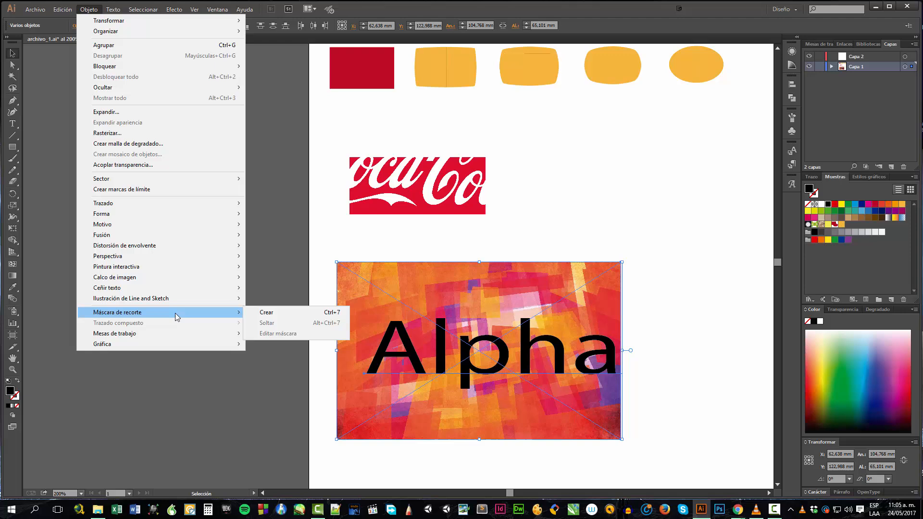
left_click(252, 314)
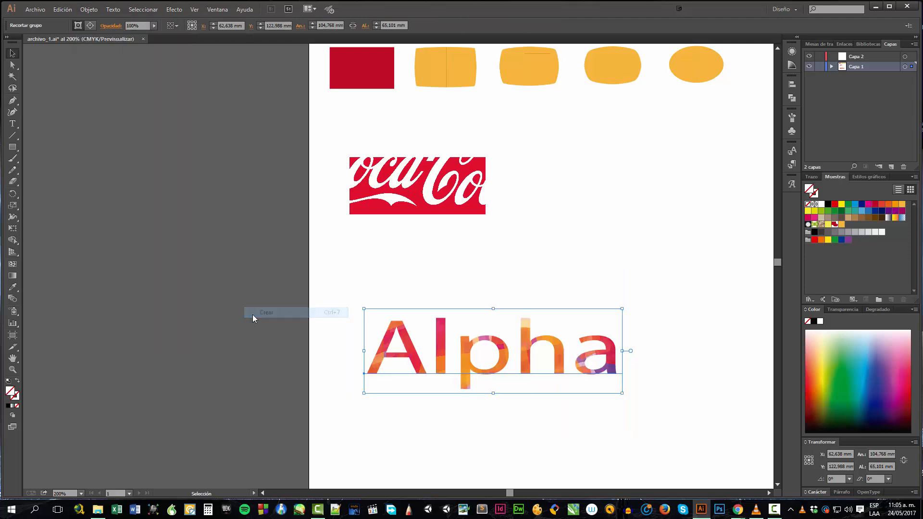
left_click(284, 298)
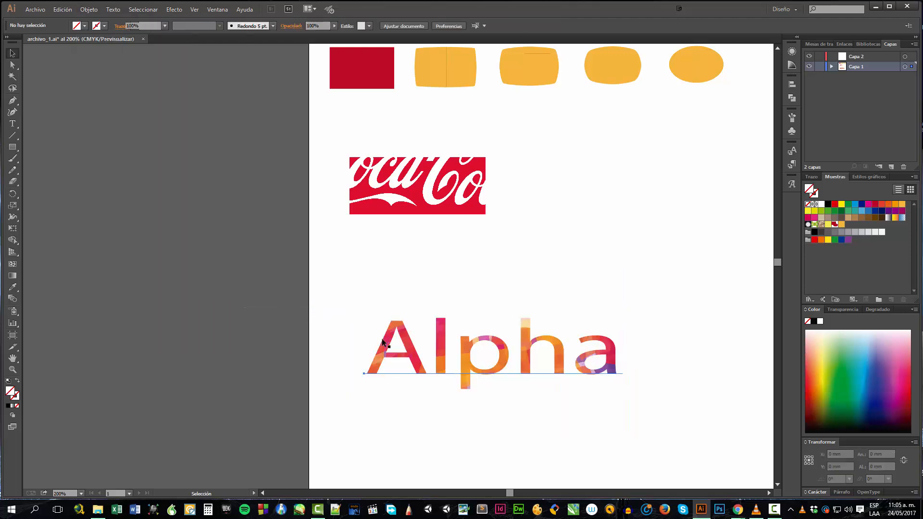
Isolate the "Alpha" clipping group and move its masking text slightly over the image.
left_click(382, 338)
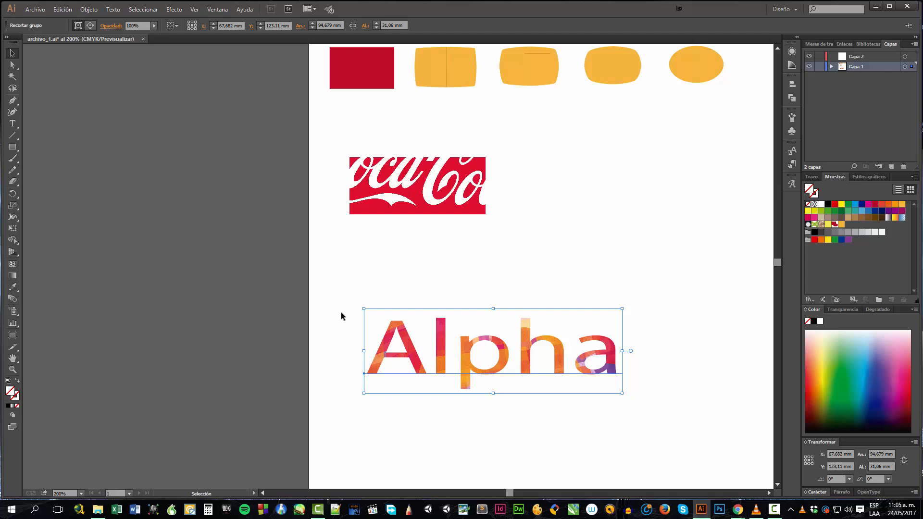
right_click(382, 346)
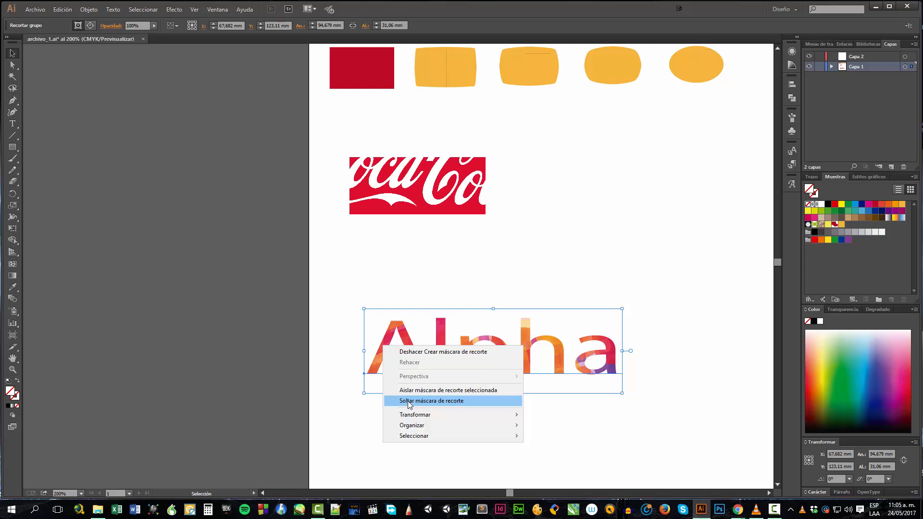
left_click(89, 9)
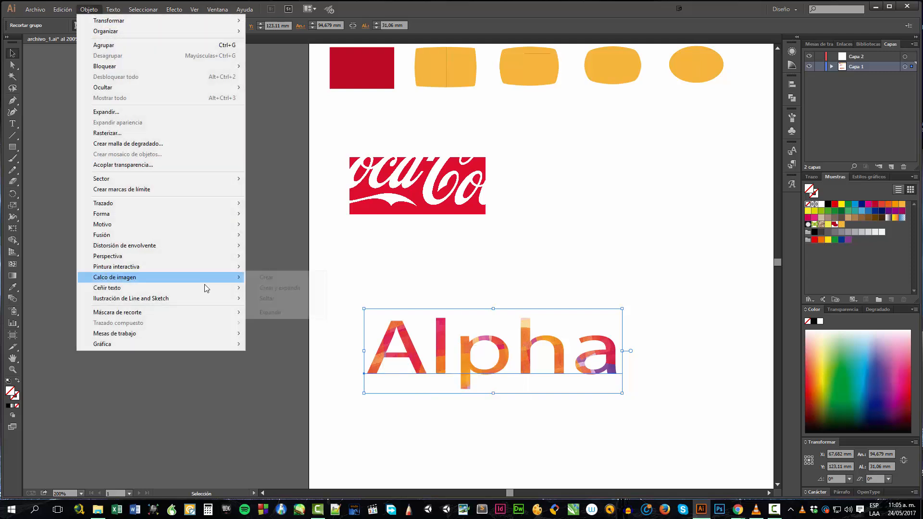
mouse_move(135, 206)
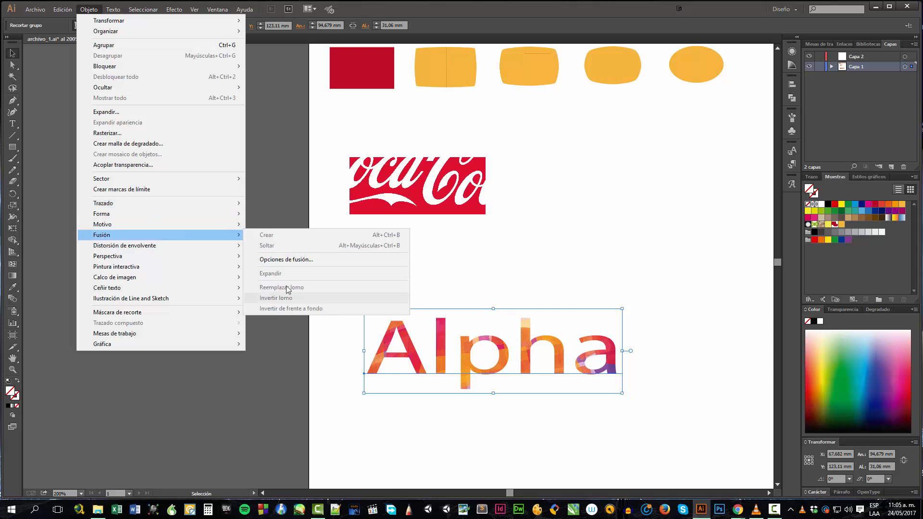
right_click(382, 352)
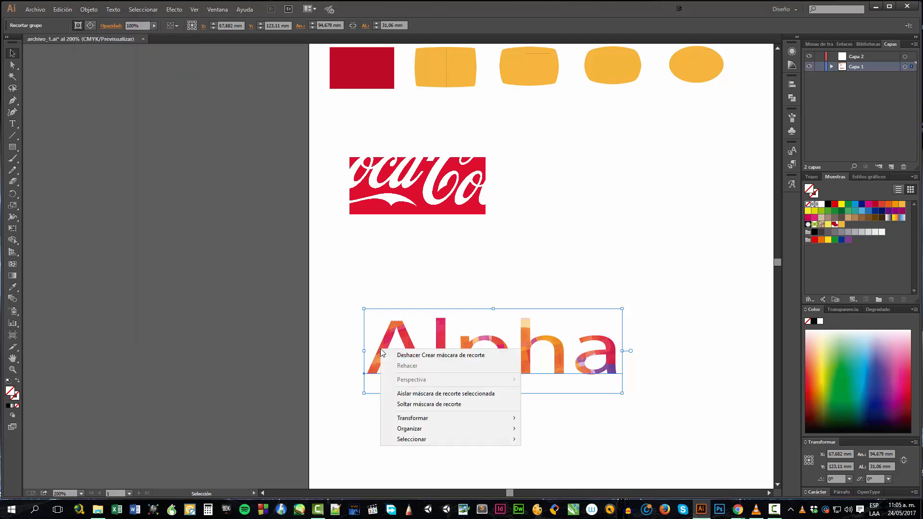
left_click(451, 394)
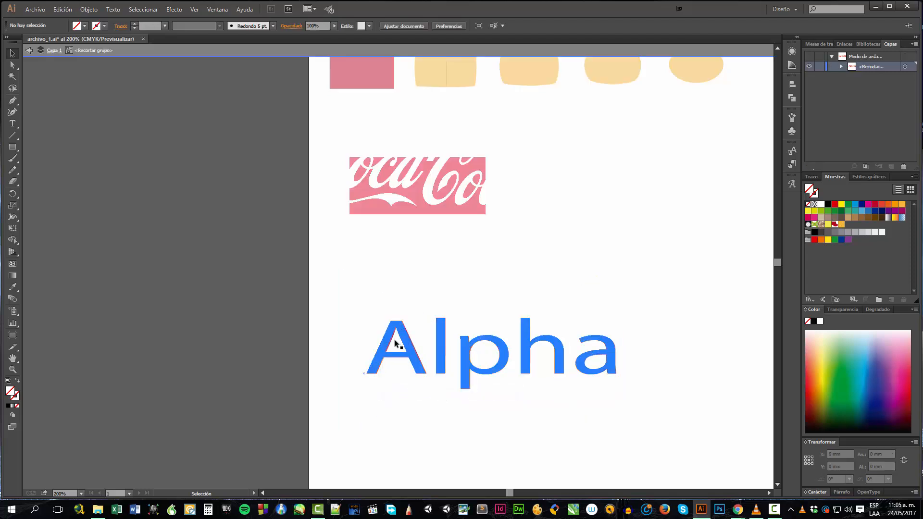
left_click_drag(393, 342, 388, 315)
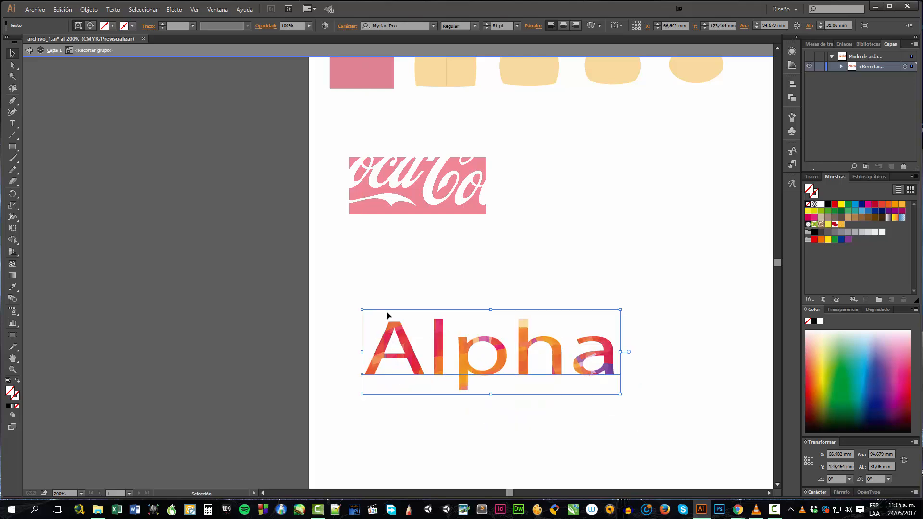
Convert the masking "Alpha" text inside the isolated clipping group to outlines, and deselect it.
right_click(387, 340)
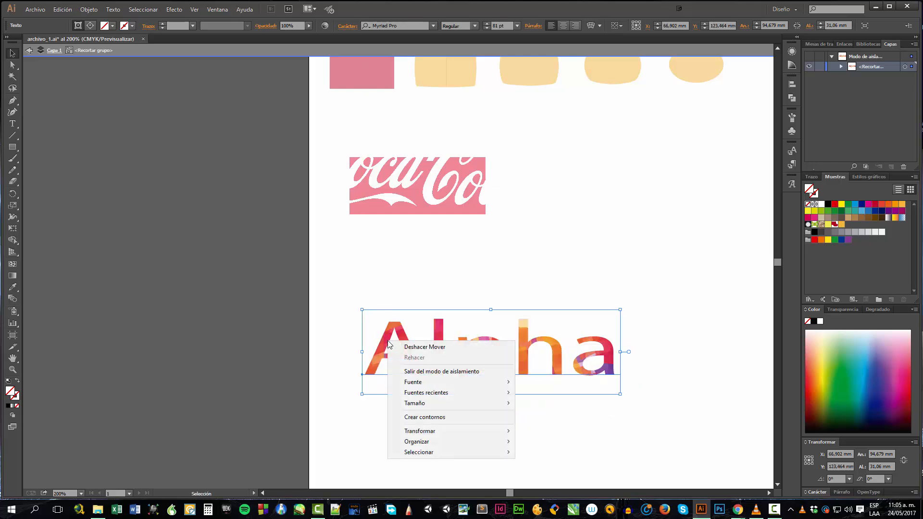
left_click(419, 415)
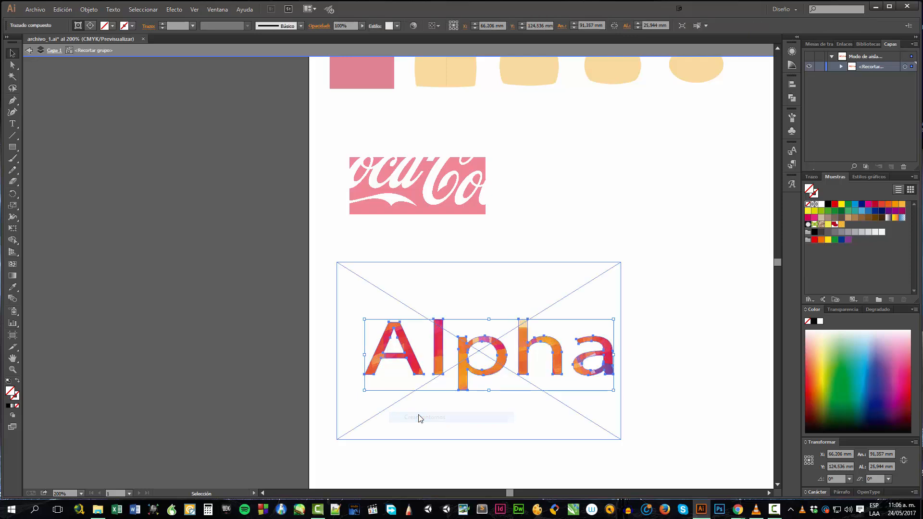
left_click(256, 353)
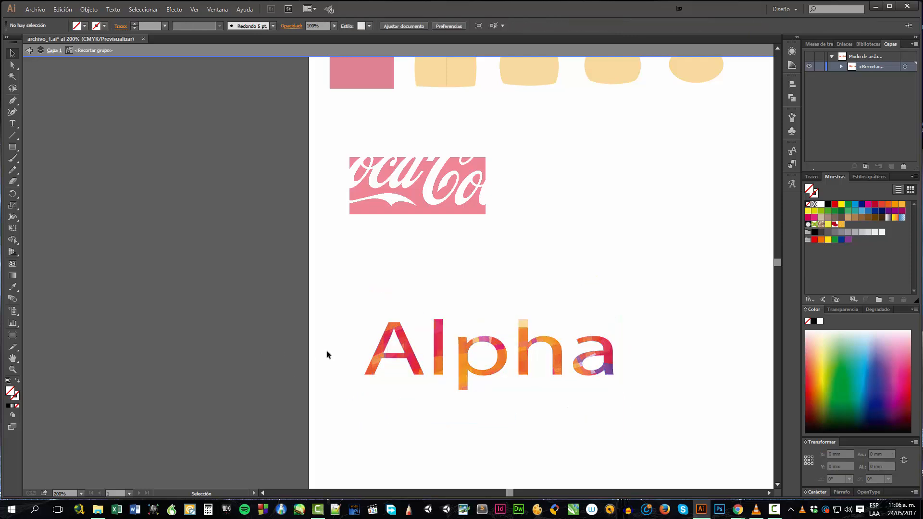
Isolate the outlined letters of "Alpha" and check the "A" and "l" shapes individually.
double_click(378, 341)
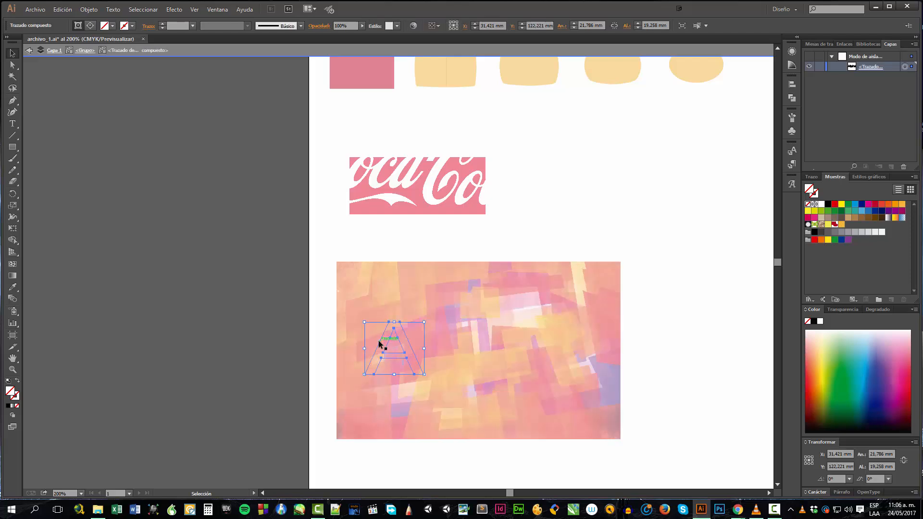
left_click(437, 347)
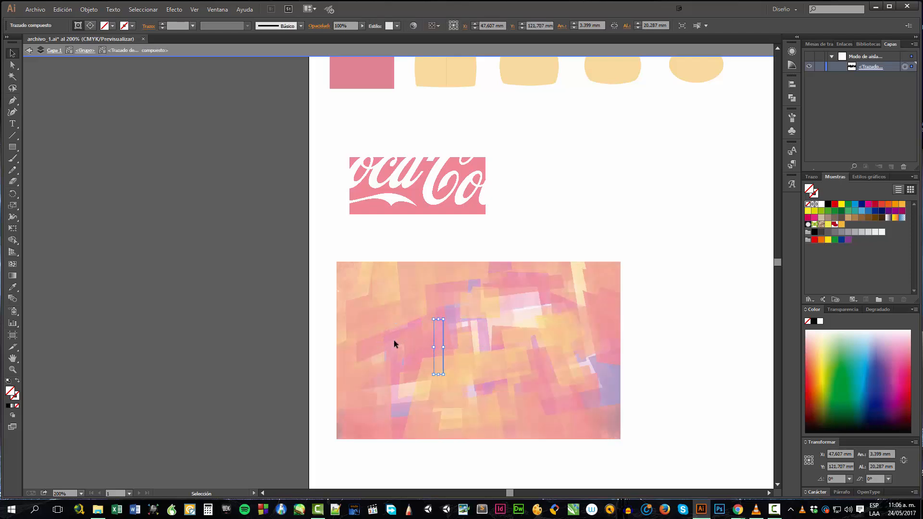
left_click(406, 340)
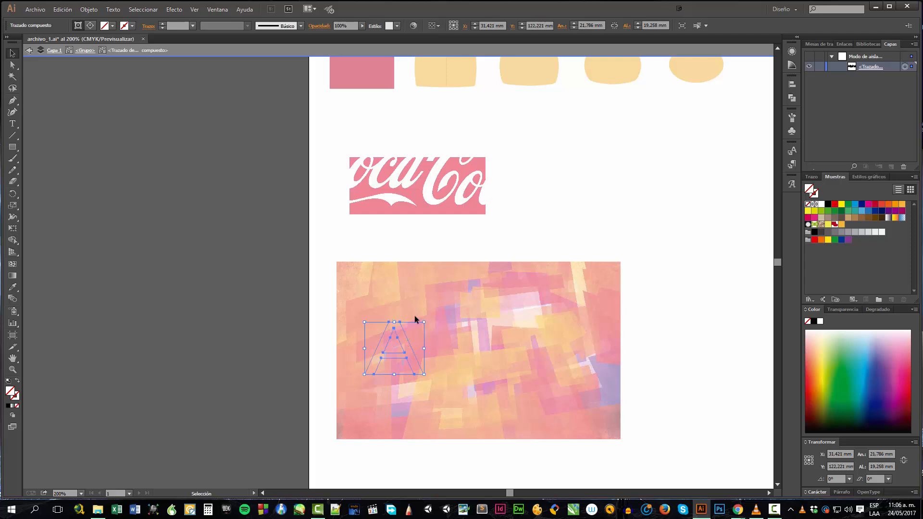
left_click(416, 291)
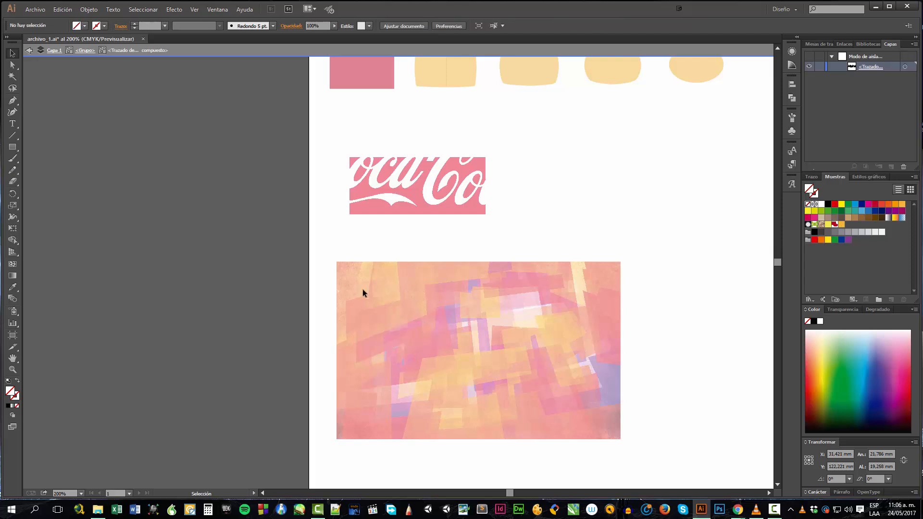
Return to the clipping group and release the compound path of the outlined "Alpha" letters.
left_click(83, 51)
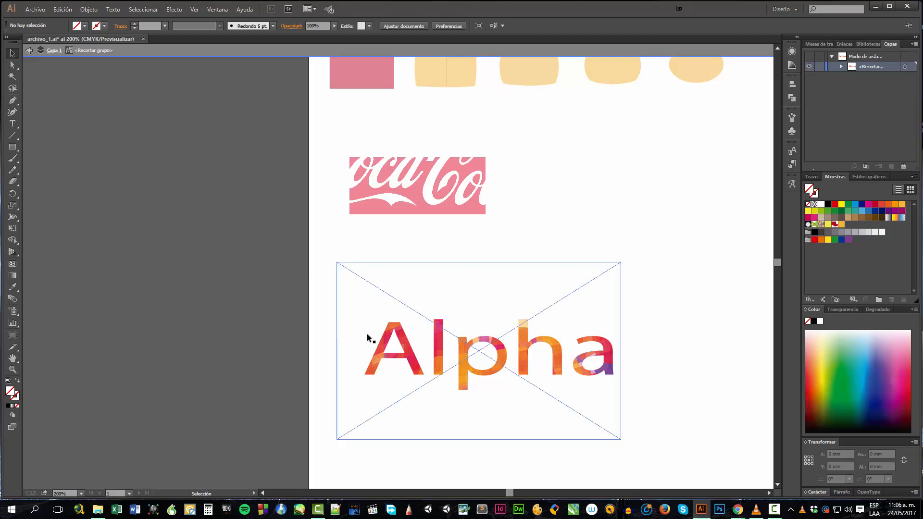
left_click(384, 337)
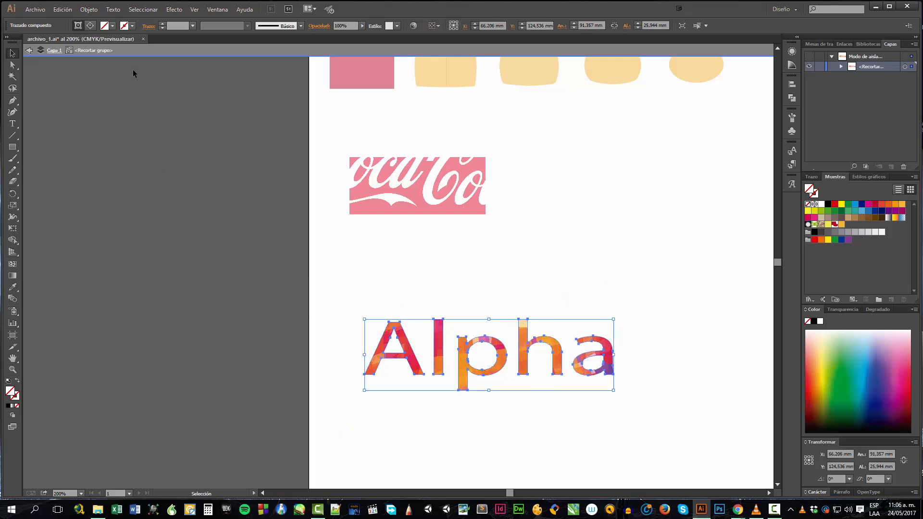
left_click(89, 10)
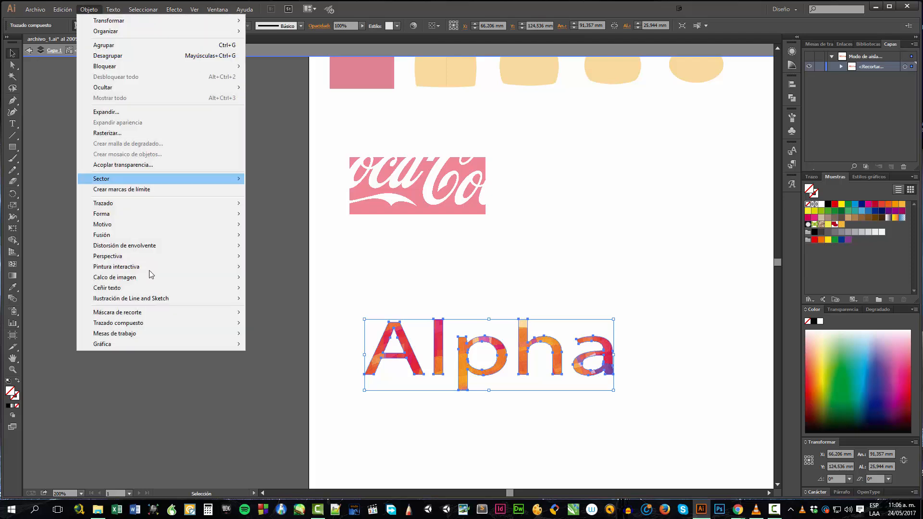
mouse_move(155, 323)
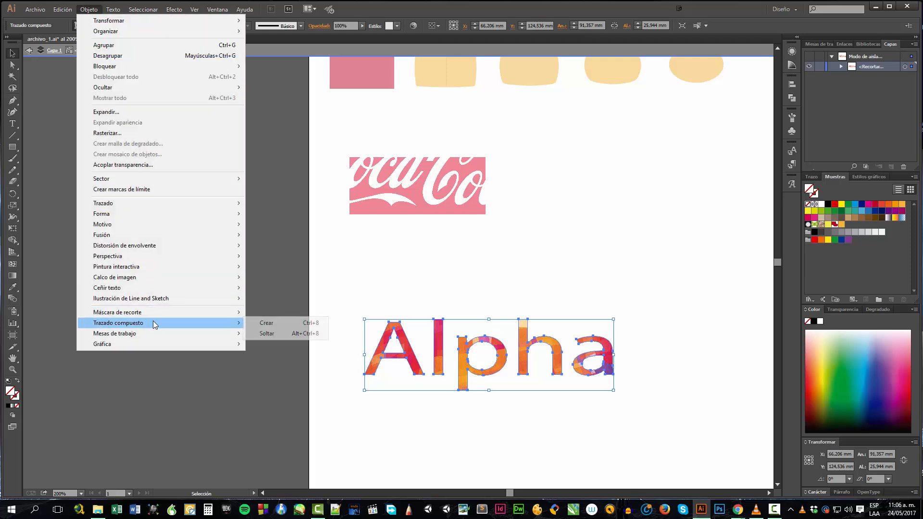
left_click(255, 334)
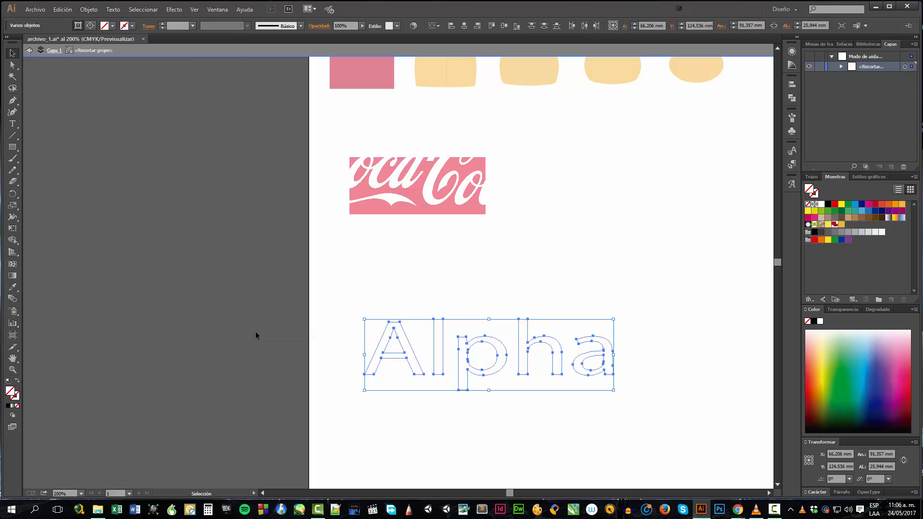
Isolate the linked abstract image and try moving it aside to find the letters underneath.
left_click(388, 357)
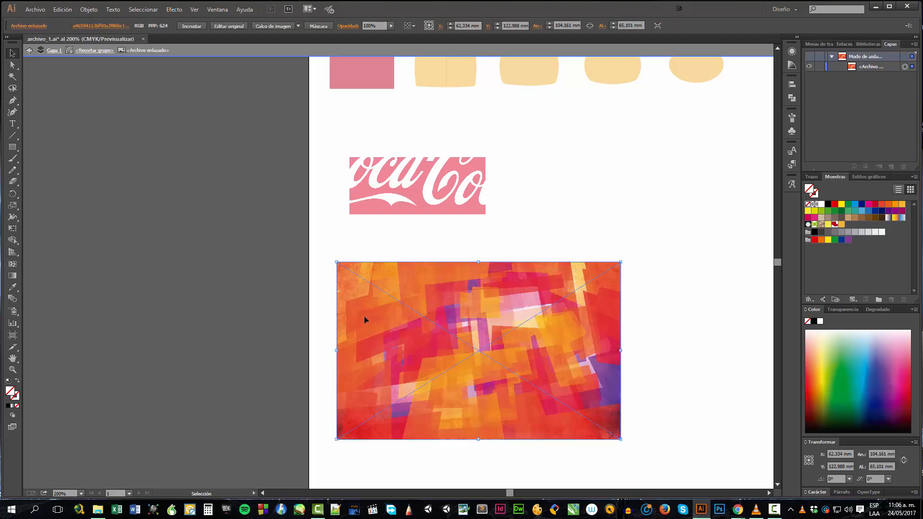
left_click_drag(349, 287, 646, 288)
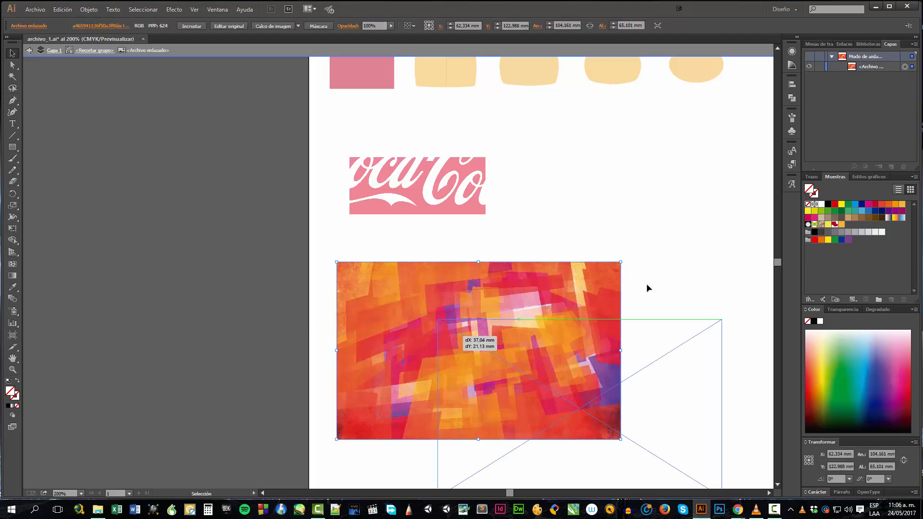
left_click_drag(308, 304, 585, 466)
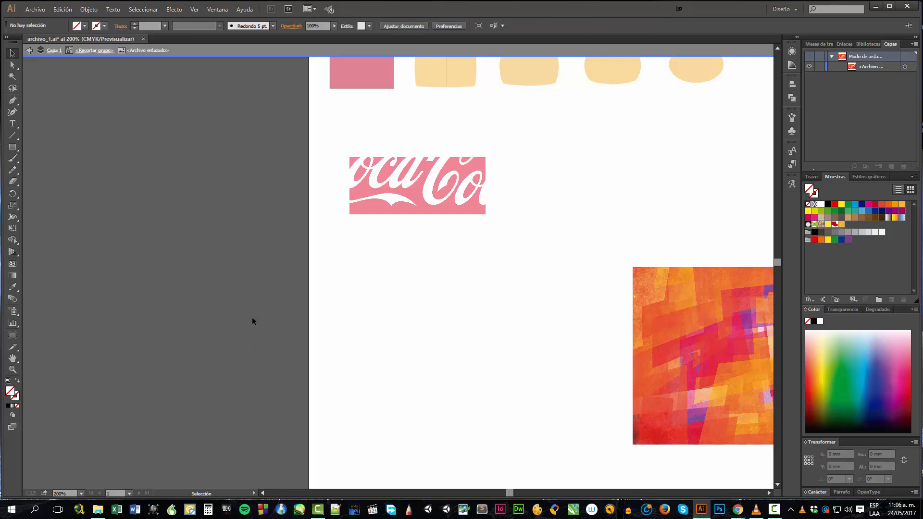
left_click_drag(252, 316, 395, 371)
left_click(381, 367)
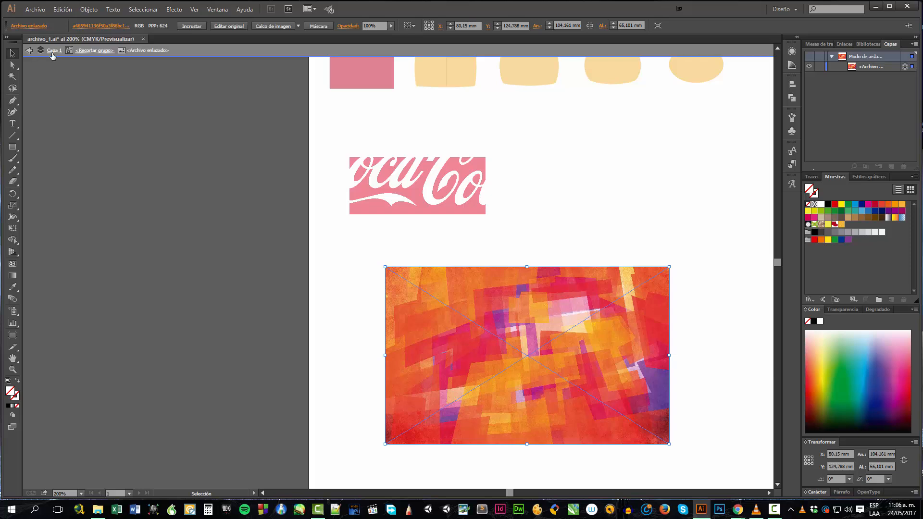
Leave isolation mode and select the clipping group holding the released "Alpha" letter outlines.
left_click(52, 52)
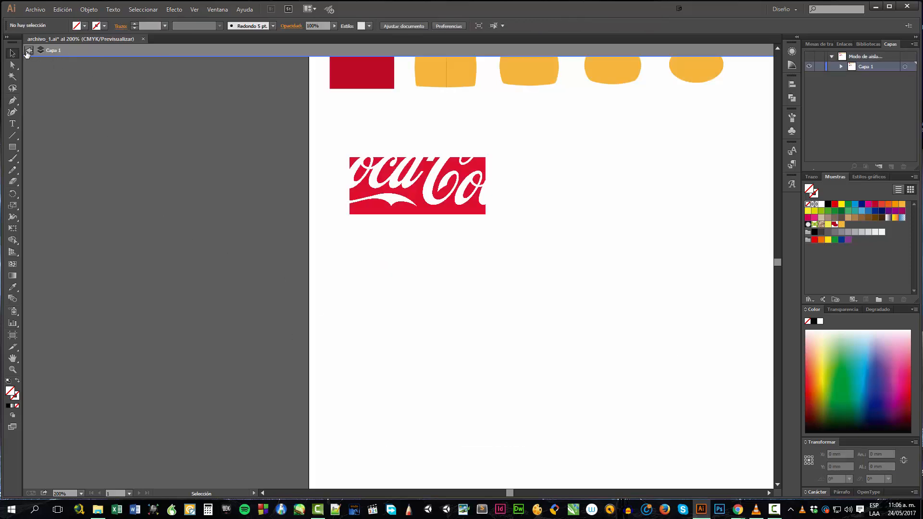
left_click(28, 51)
left_click_drag(308, 291, 558, 455)
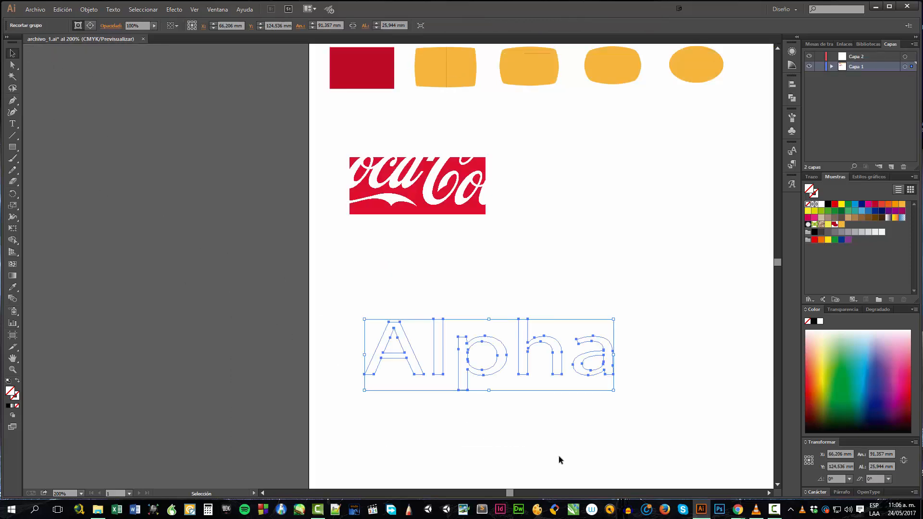
Undo the edits to the clipping group back to the live "Alpha" text mask, and leave isolation mode.
left_click(540, 303)
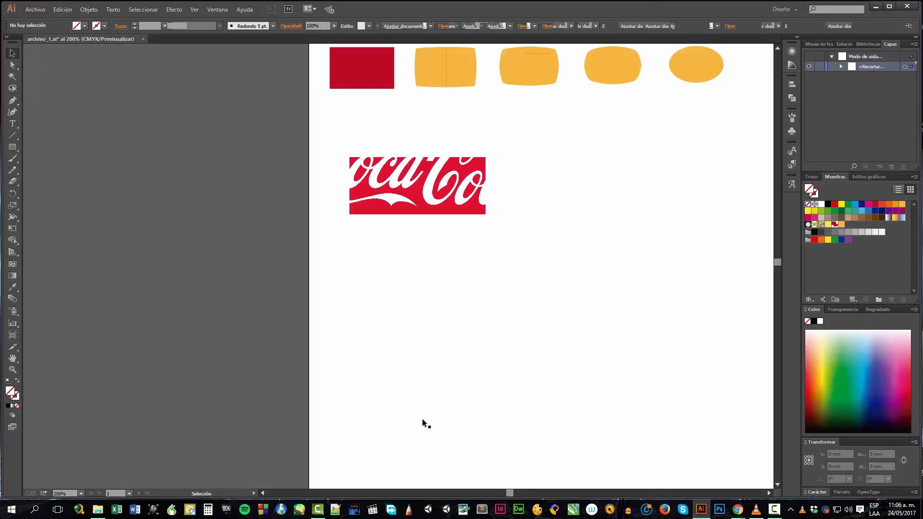
double_click(423, 419)
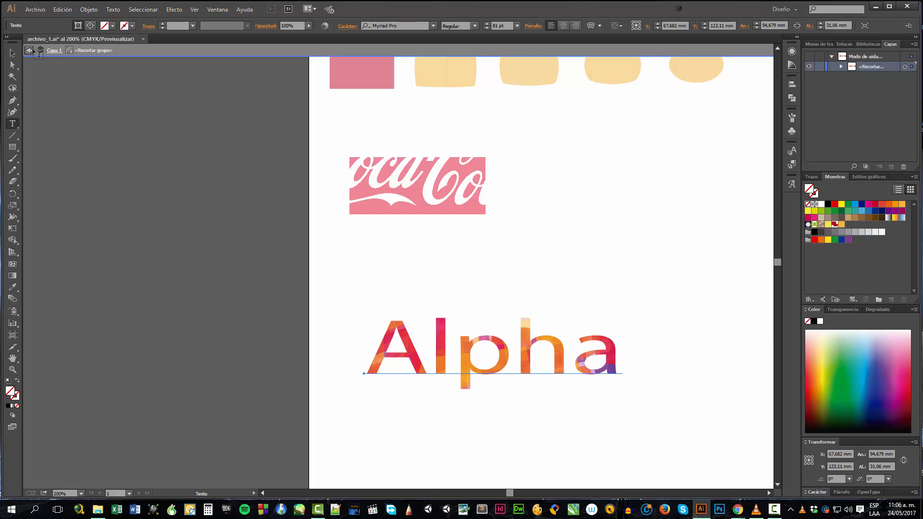
left_click(29, 50)
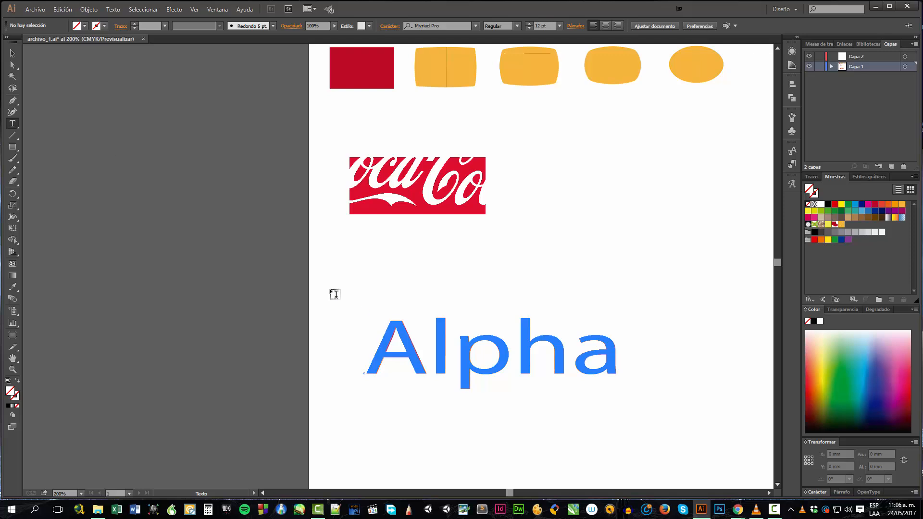
Isolate the "Alpha" clipping group and release its clipping mask, separating the text from the abstract image.
key("v")
double_click(397, 331)
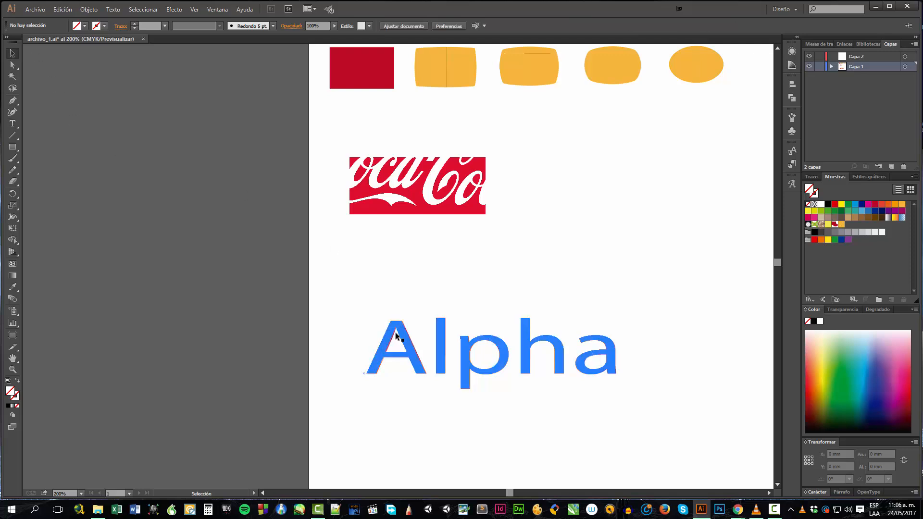
left_click(397, 335)
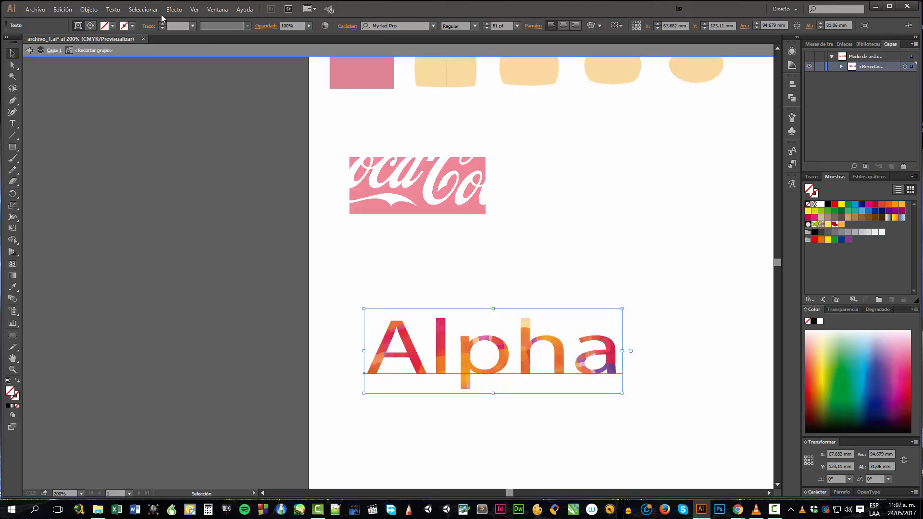
left_click(89, 9)
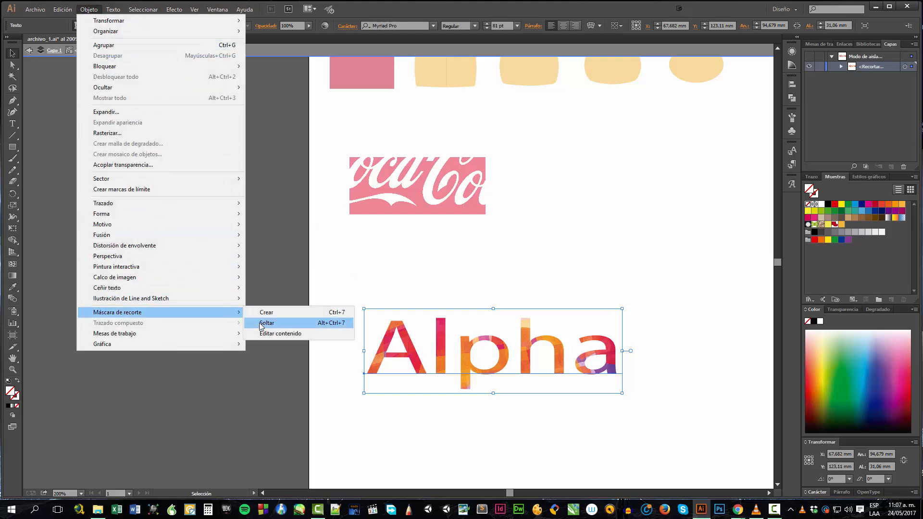
left_click(259, 321)
left_click(217, 301)
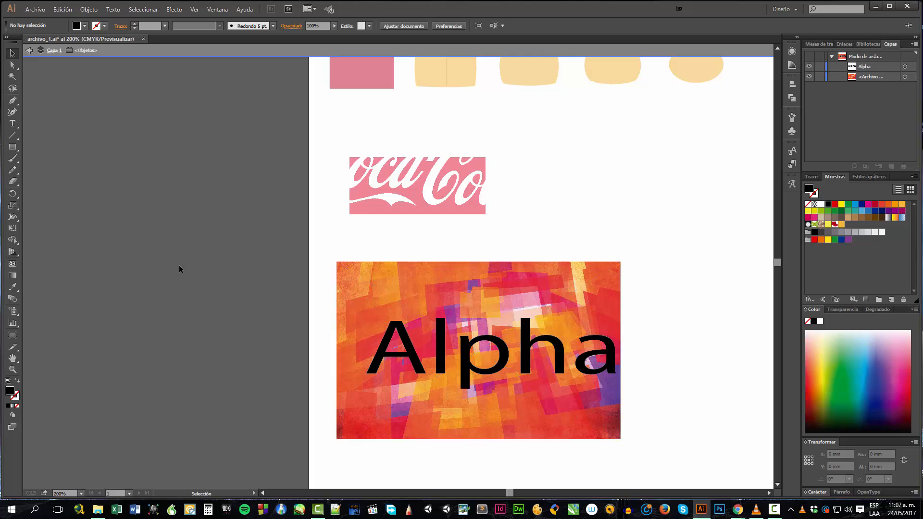
left_click(64, 12)
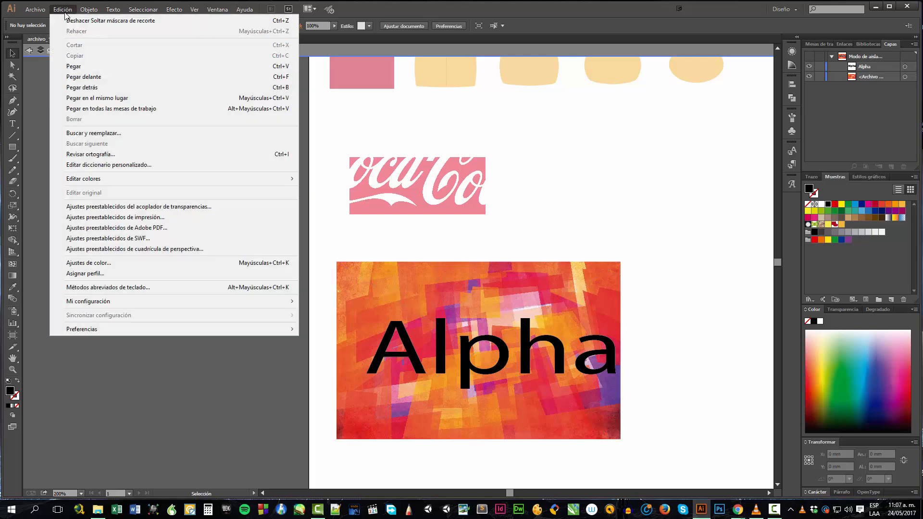
mouse_move(89, 9)
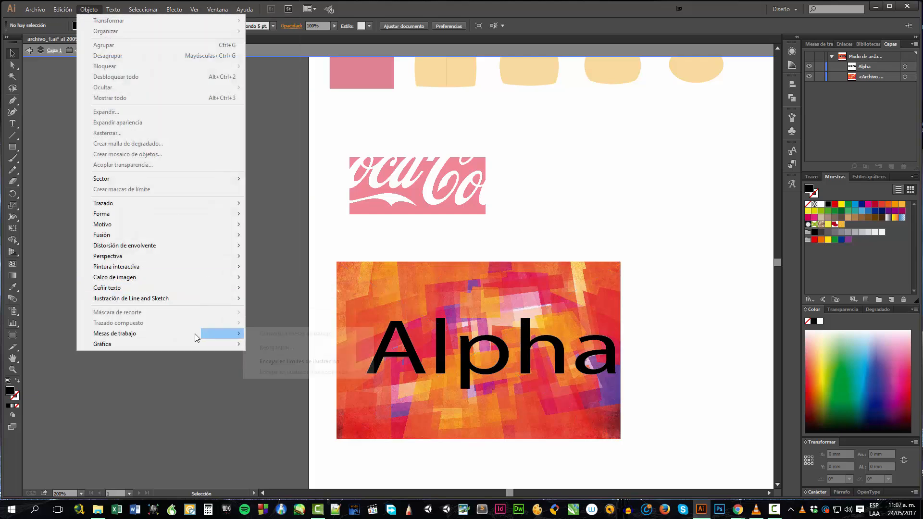
mouse_move(176, 289)
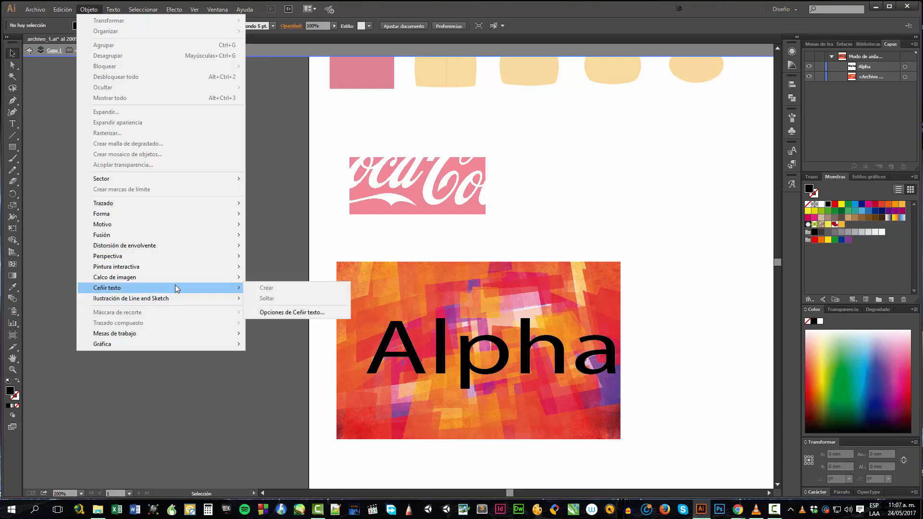
mouse_move(178, 11)
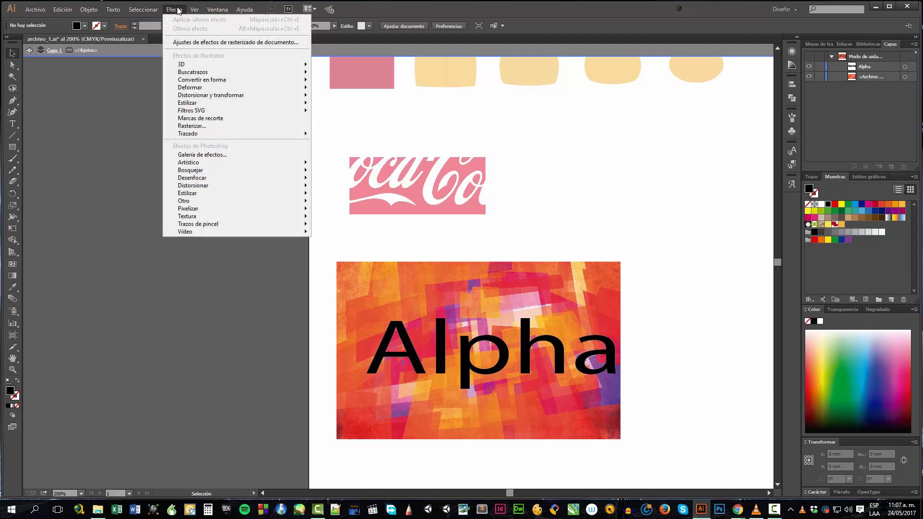
left_click(625, 190)
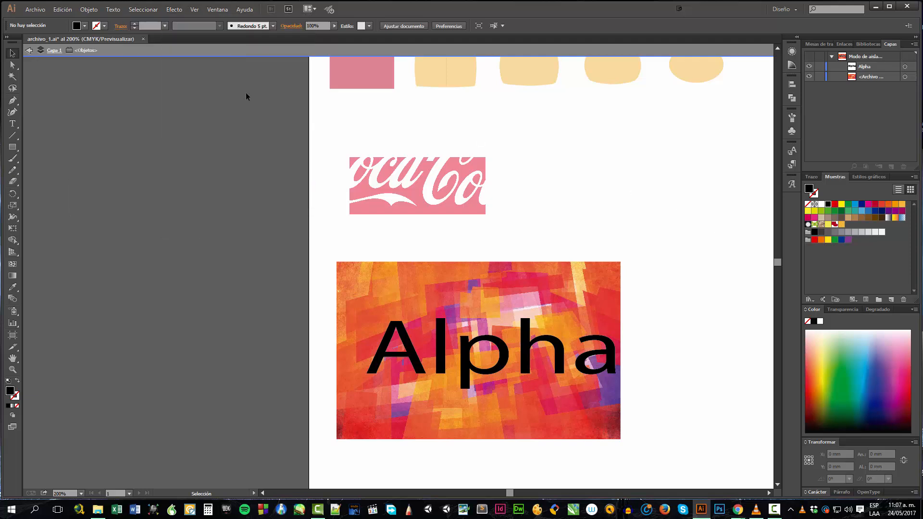
Step back one isolation level to Capa 1 and look over the available Illustrator and Photoshop effects.
left_click(28, 51)
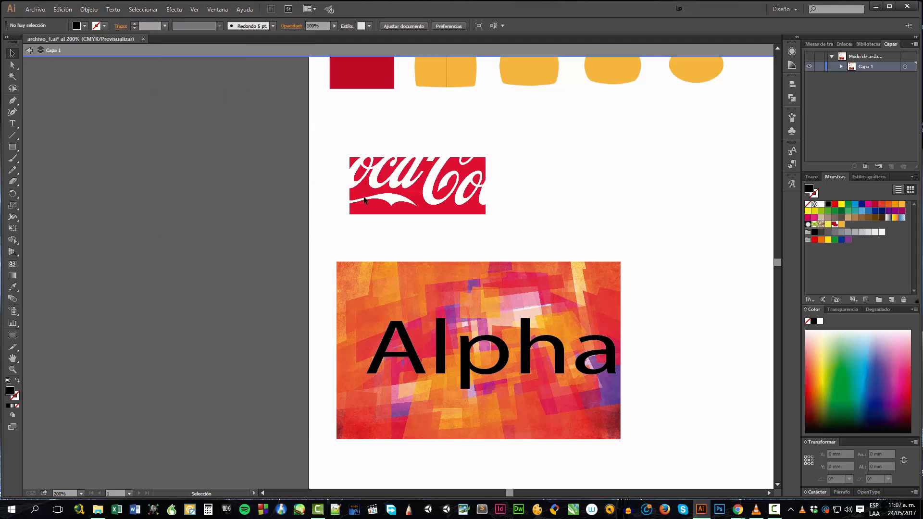
left_click(172, 11)
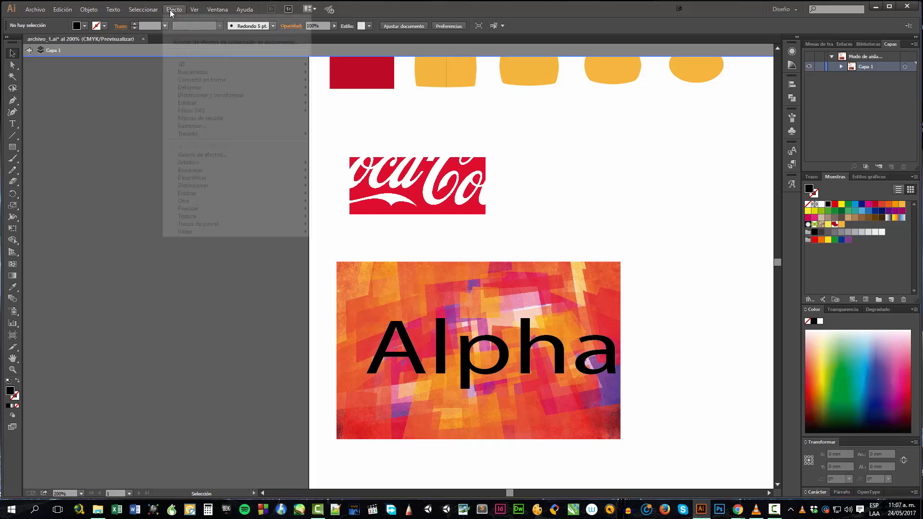
mouse_move(190, 66)
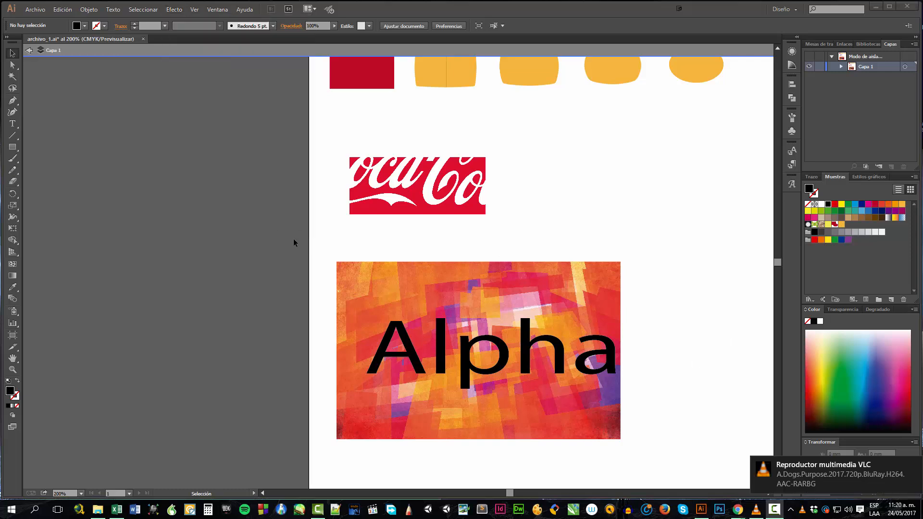
left_click(180, 12)
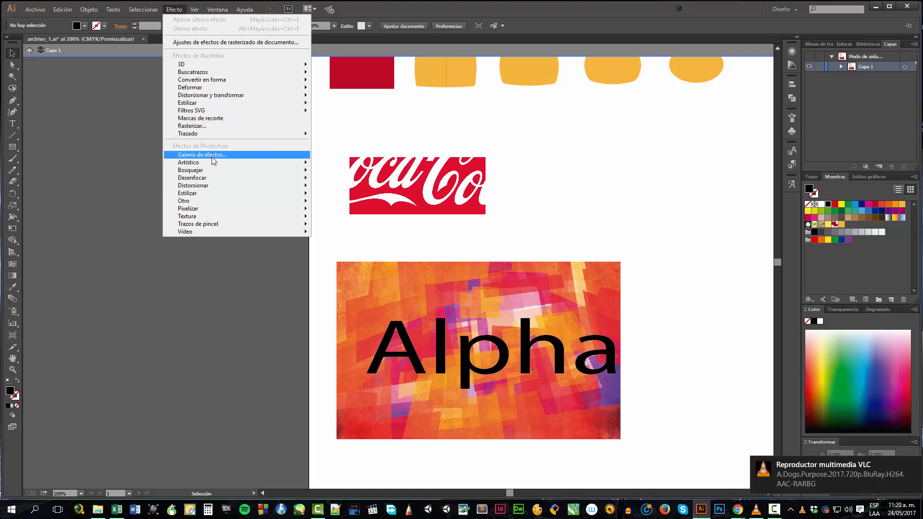
left_click(777, 264)
left_click_drag(778, 262, 780, 259)
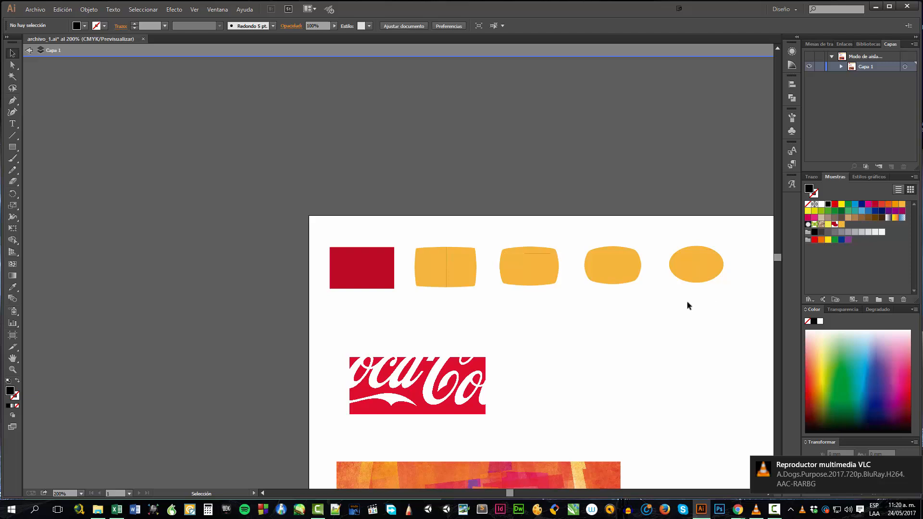
scroll(687, 306, "down", 5)
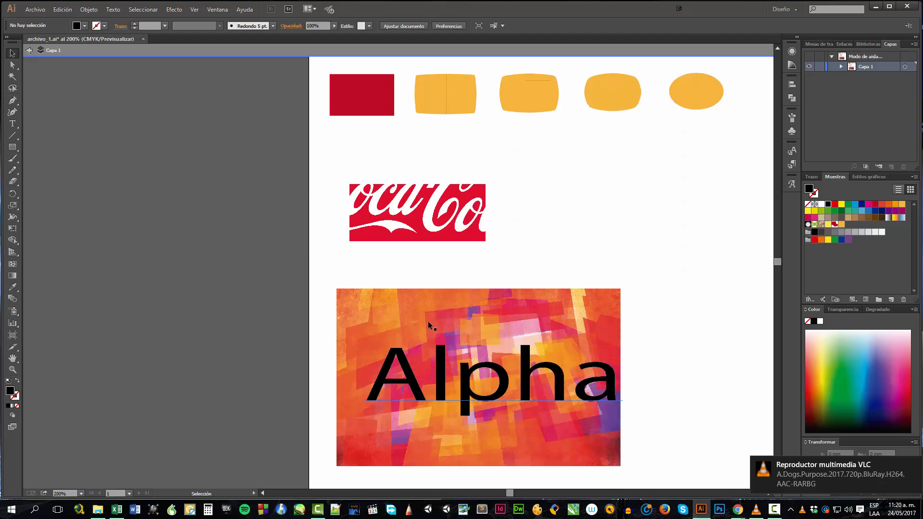
scroll(380, 315, "down", 2)
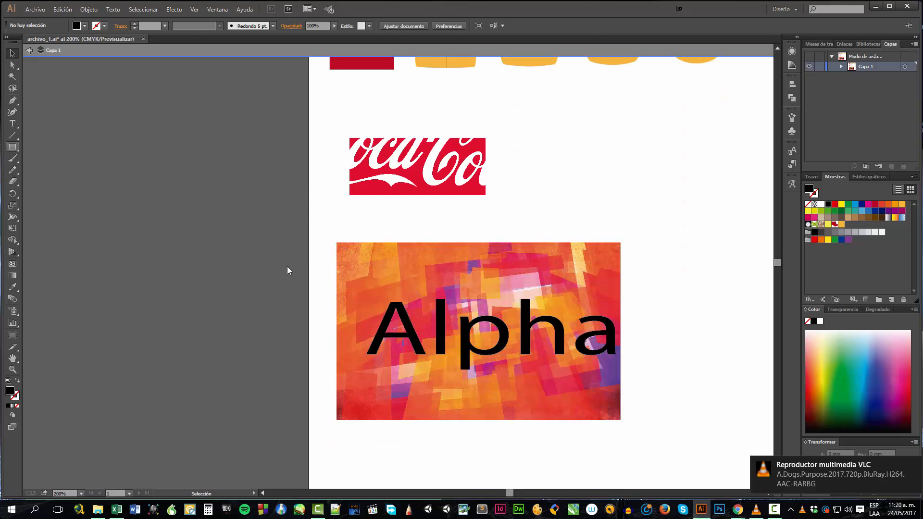
Return to the Capa 1 isolation level and place a copy of the abstract image straight below the original, at about Y 200.8 mm.
double_click(374, 262)
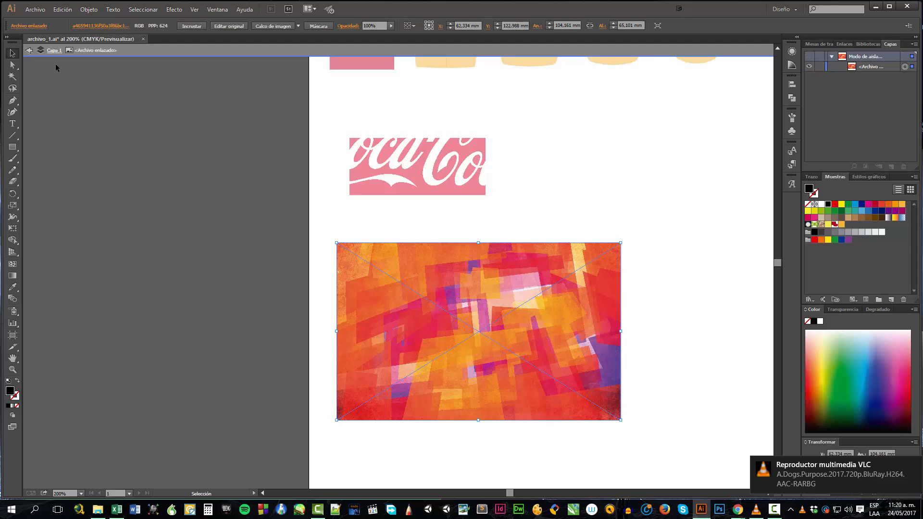
left_click(29, 50)
left_click_drag(435, 295, 390, 343)
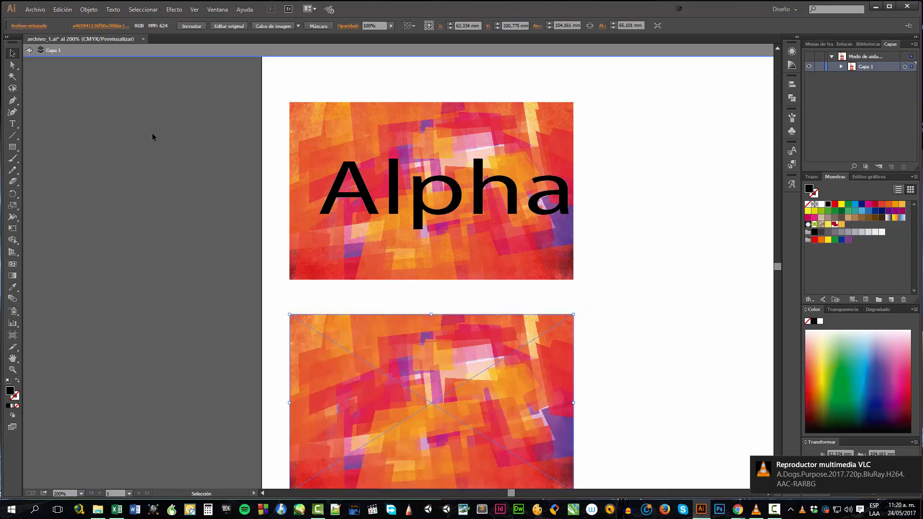
Image-trace the copied abstract image with the "6 colores" preset, accepting the slow trace, and leave isolation mode.
left_click(290, 26)
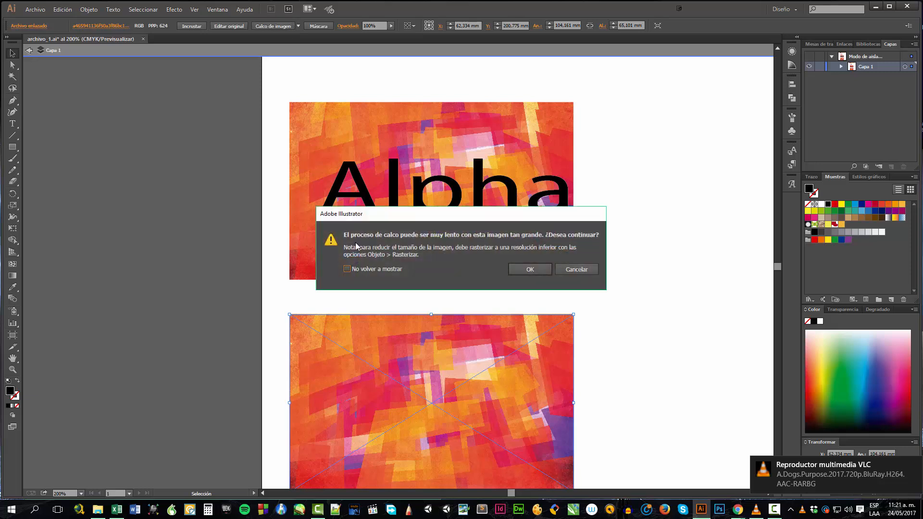
left_click(533, 269)
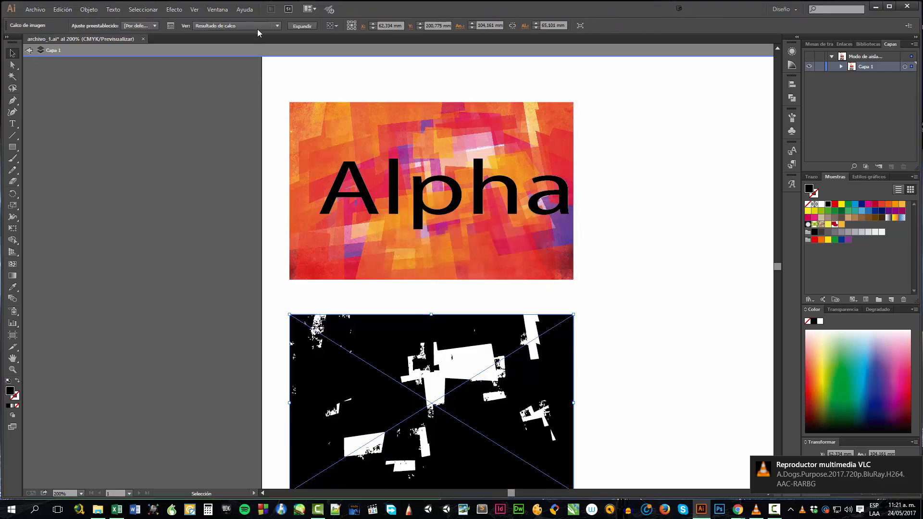
left_click(131, 26)
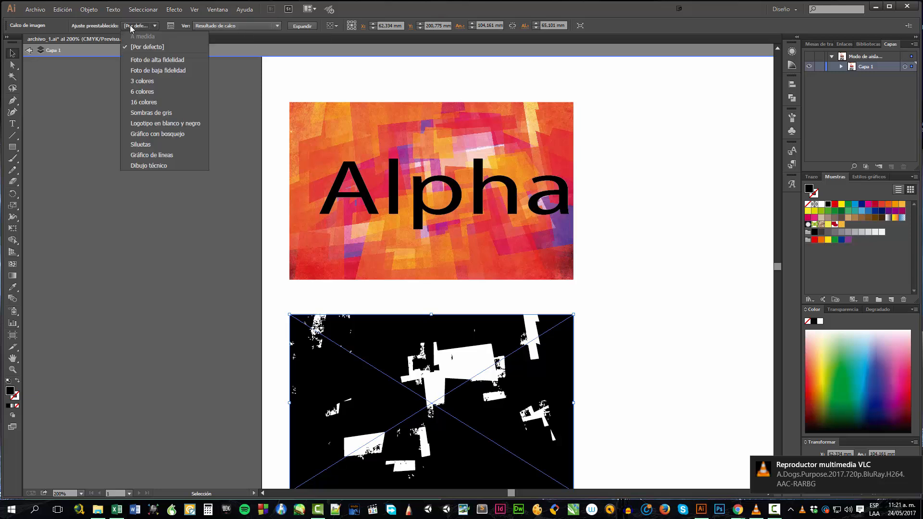
left_click(148, 93)
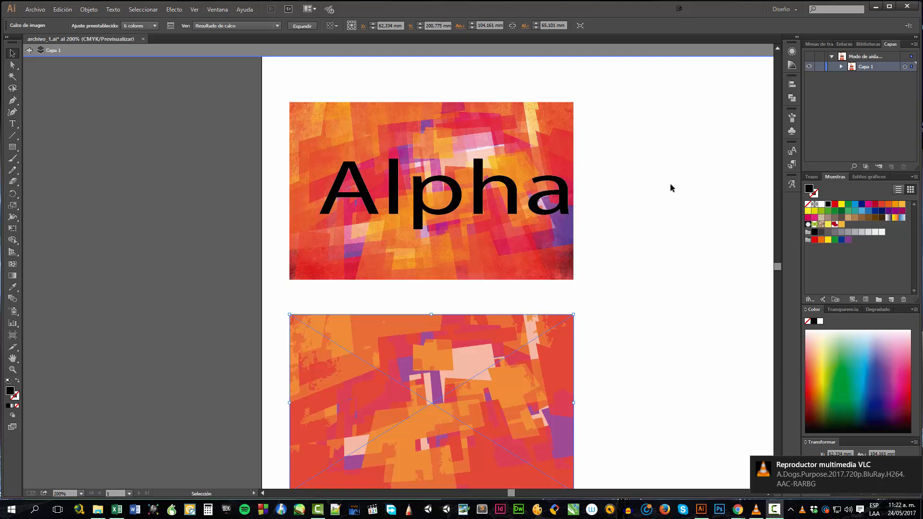
double_click(670, 188)
Try a 3D revolve on the traced image, rotated -35°, -41° and 22° with preview, and cancel the effect.
scroll(670, 187, "up", 3)
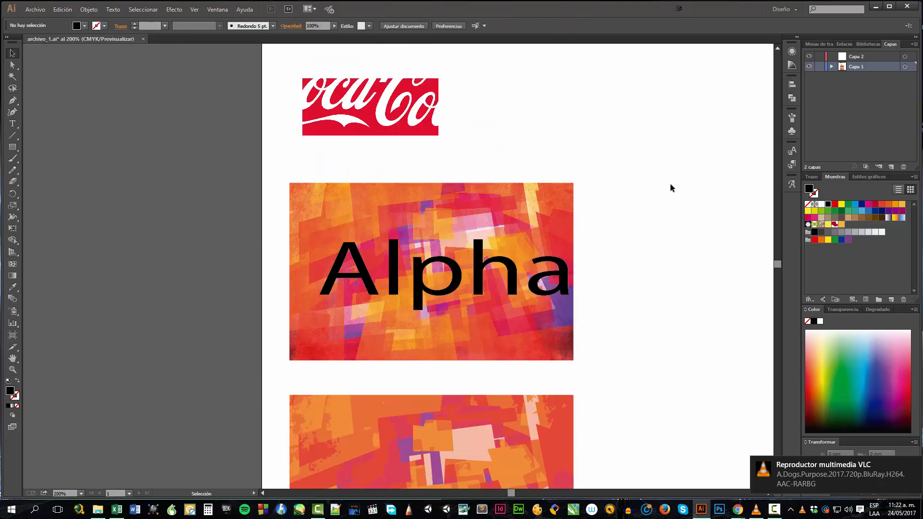
scroll(669, 187, "up", 3)
scroll(377, 295, "down", 3)
left_click(378, 298)
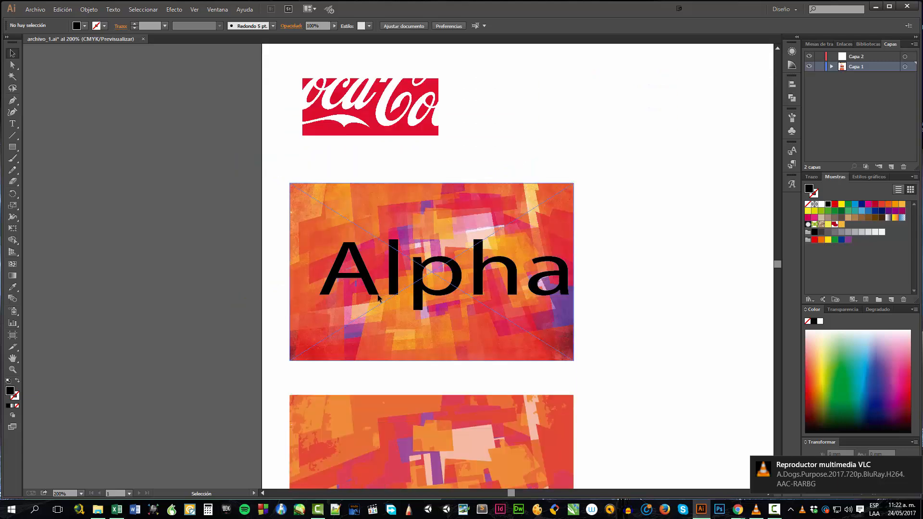
scroll(378, 298, "down", 3)
left_click(344, 335)
left_click(346, 331)
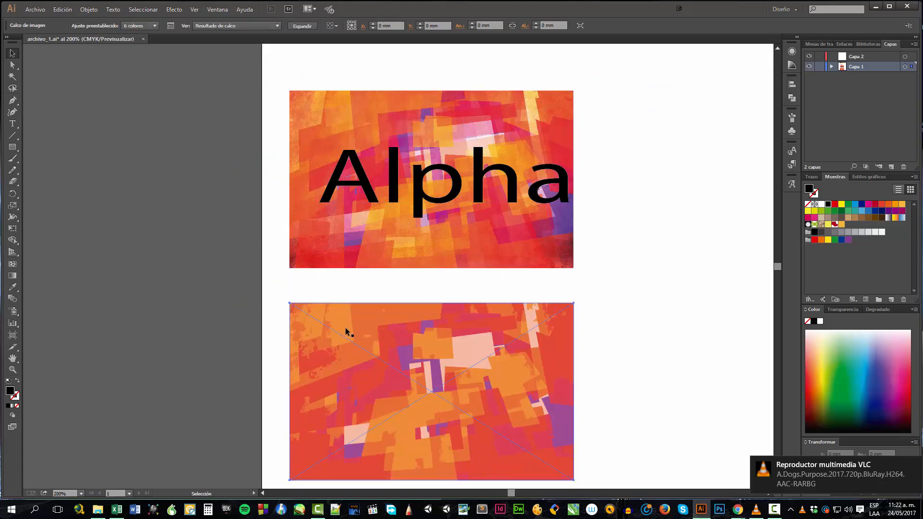
left_click(173, 10)
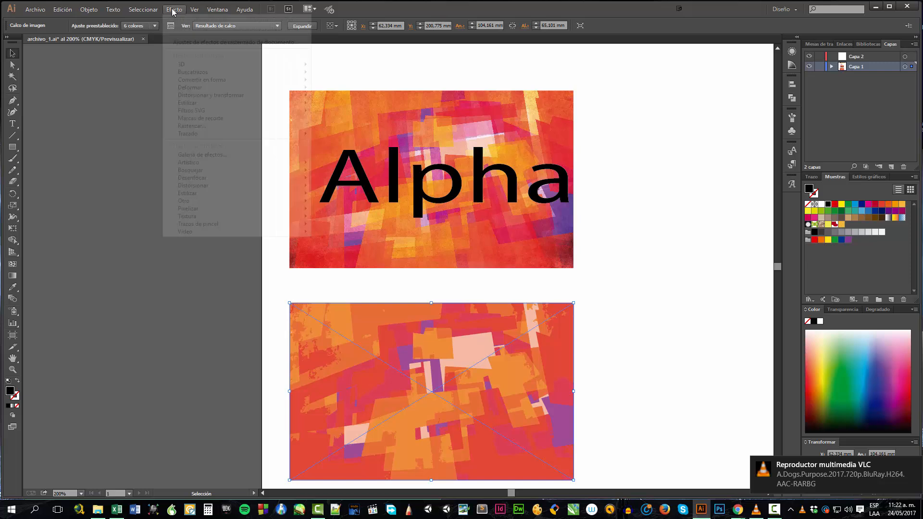
mouse_move(203, 69)
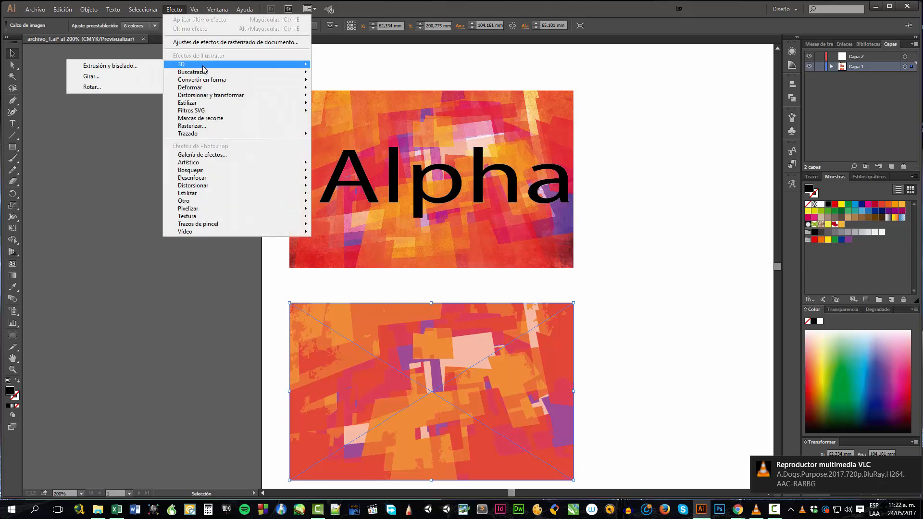
left_click(92, 77)
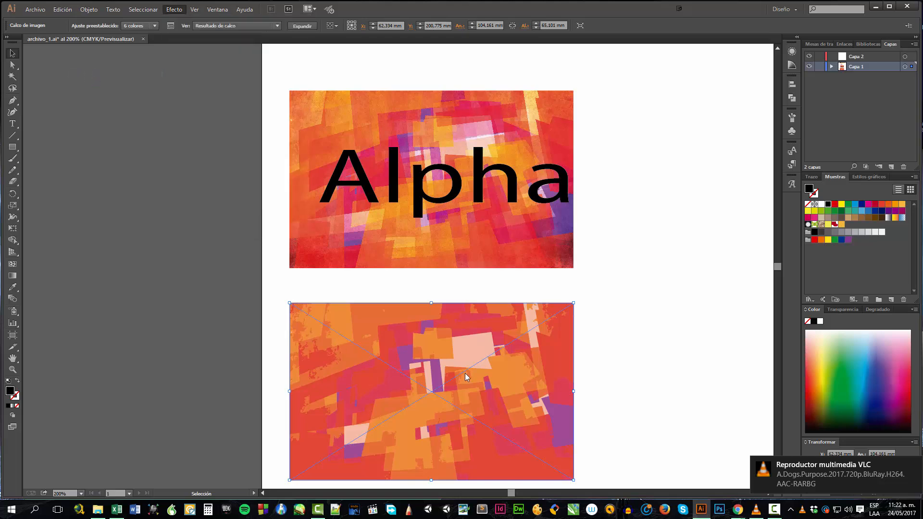
left_click_drag(384, 236, 365, 250)
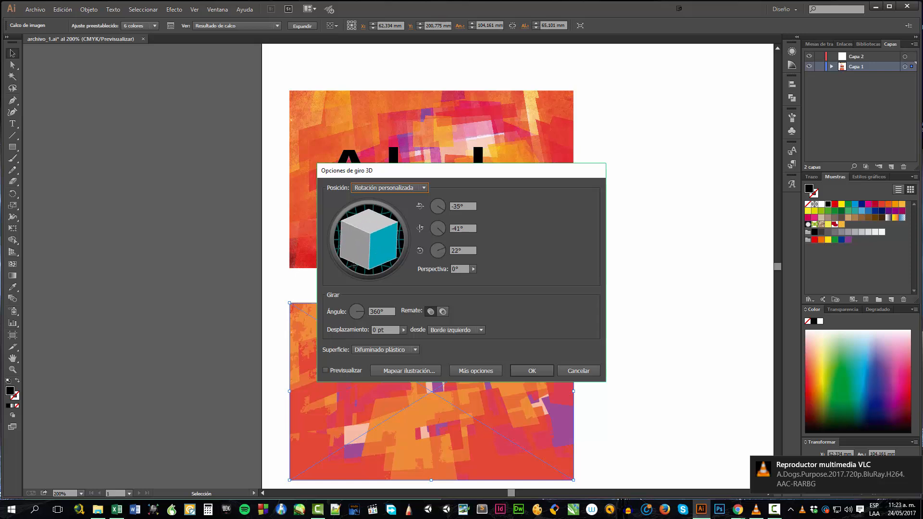
left_click(331, 368)
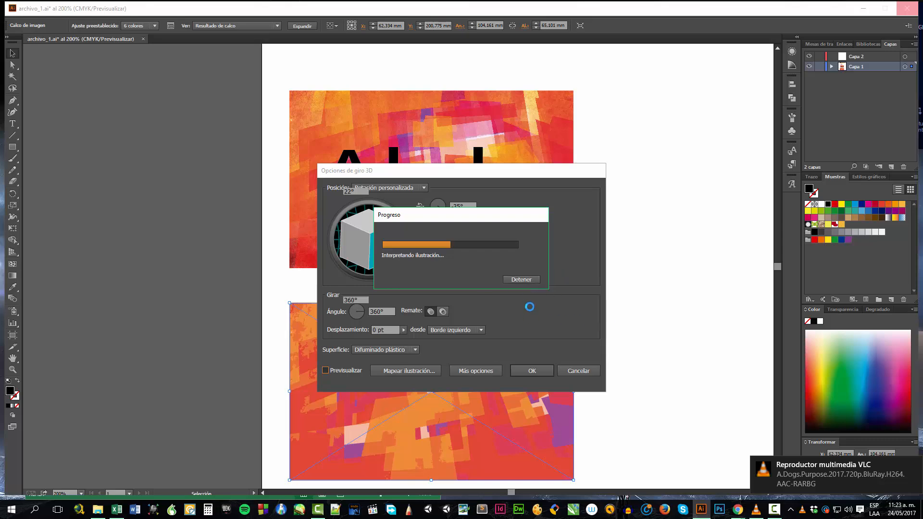
left_click(521, 279)
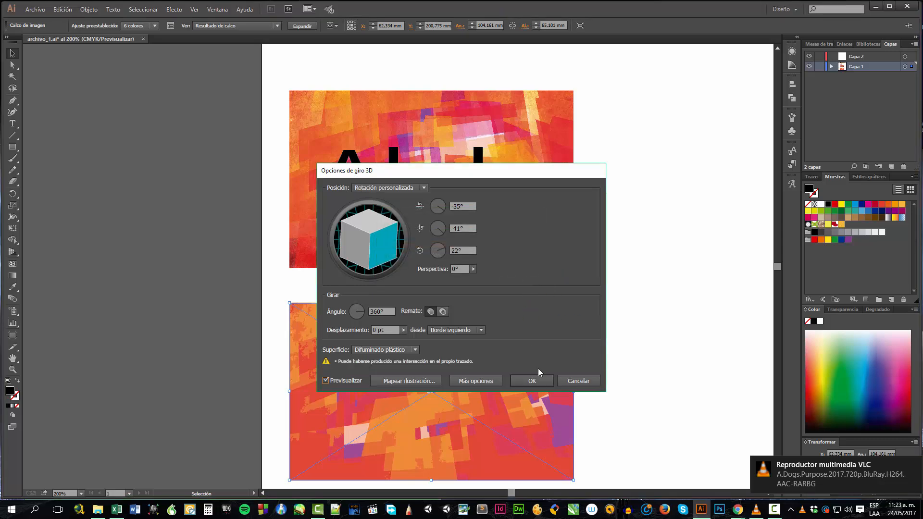
left_click(572, 379)
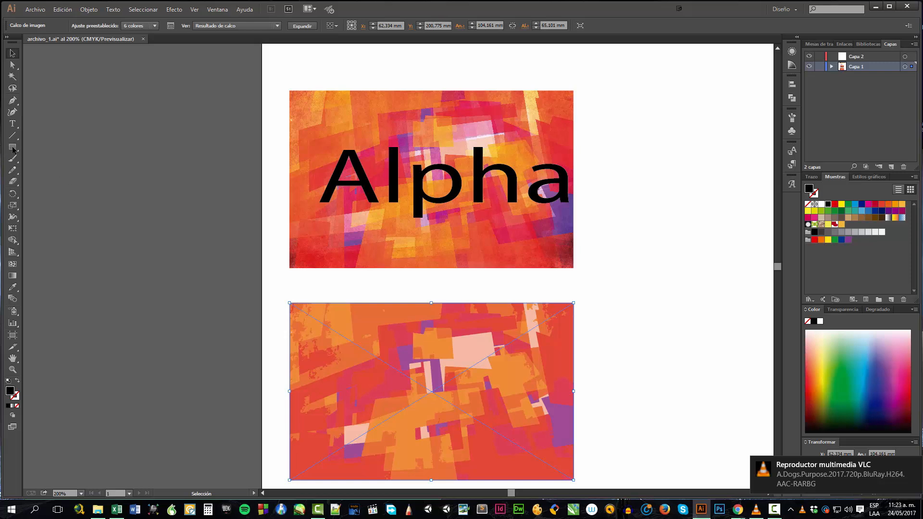
Draw a closed bottle silhouette about 38 mm wide and 84 mm tall beside the images with the Pen tool and fill it yellow.
key("m")
key("p")
left_click_drag(647, 166, 677, 171)
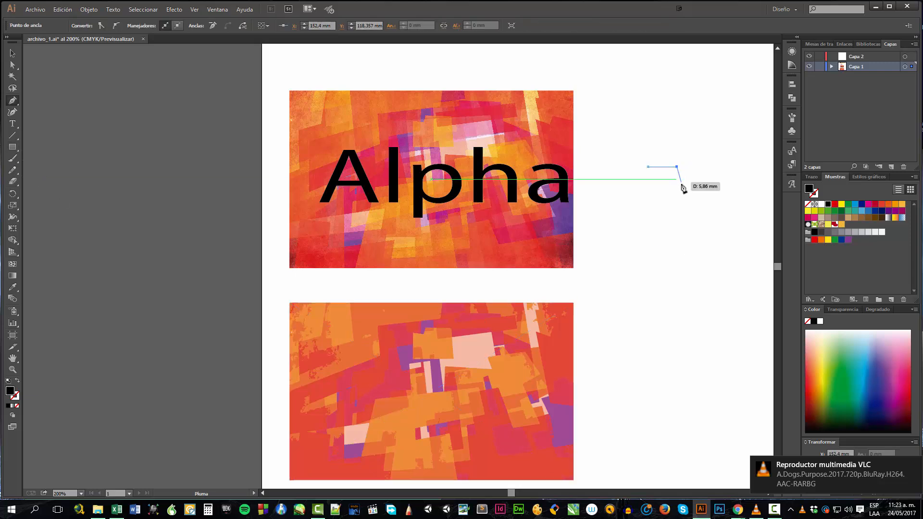
left_click(677, 225)
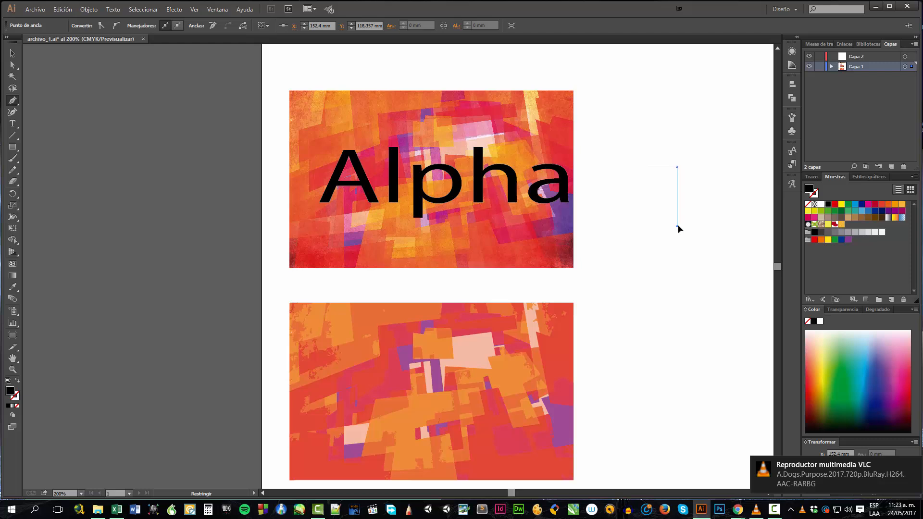
left_click(710, 261)
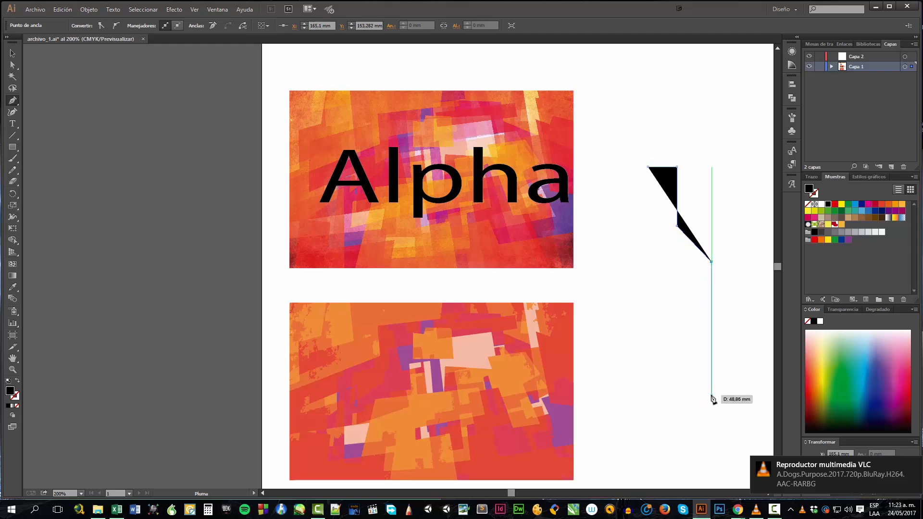
left_click(711, 395)
left_click(606, 395)
left_click(606, 267)
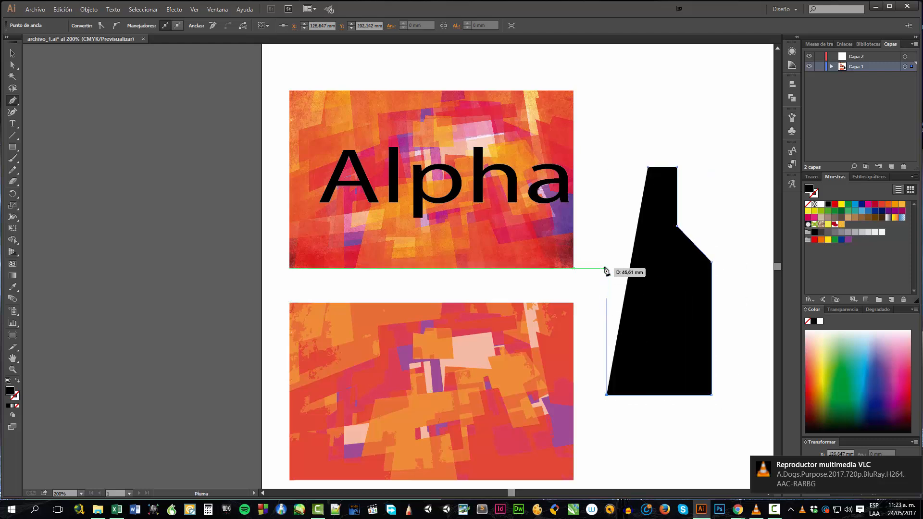
left_click(641, 232)
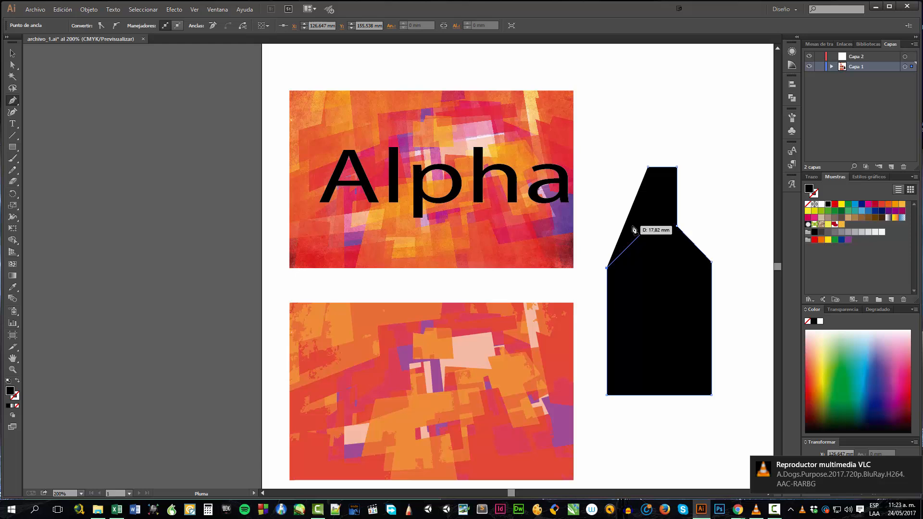
left_click(648, 167)
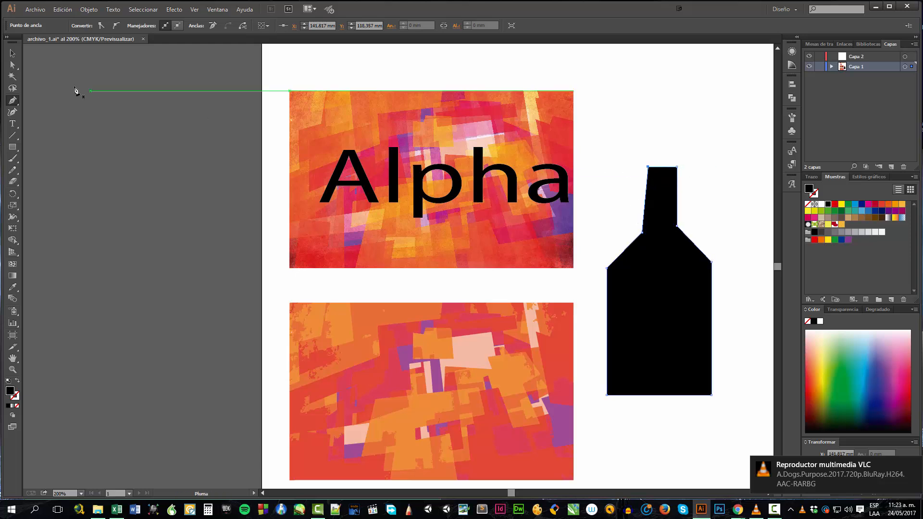
left_click(13, 53)
left_click(816, 213)
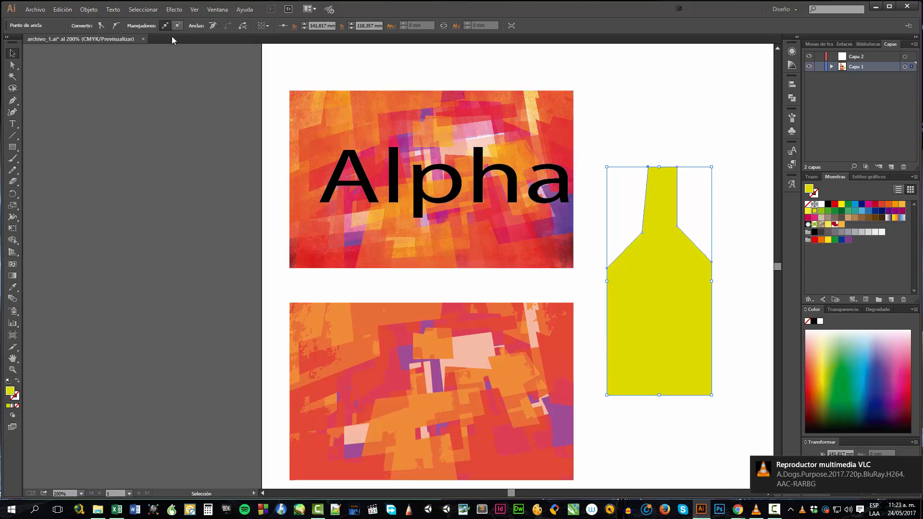
Try a 360° 3D revolve on the bottle, rotated -20°, -31° and 10° with preview, and cancel the effect.
left_click(168, 10)
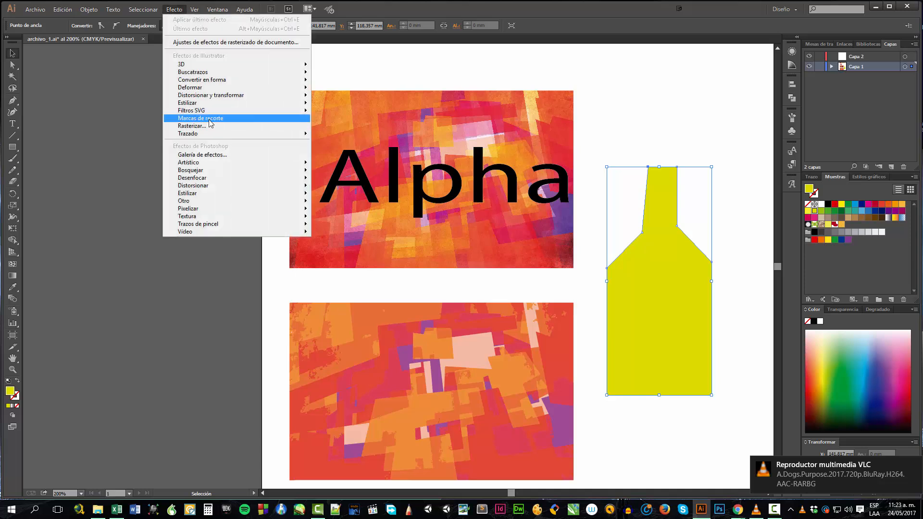
mouse_move(204, 64)
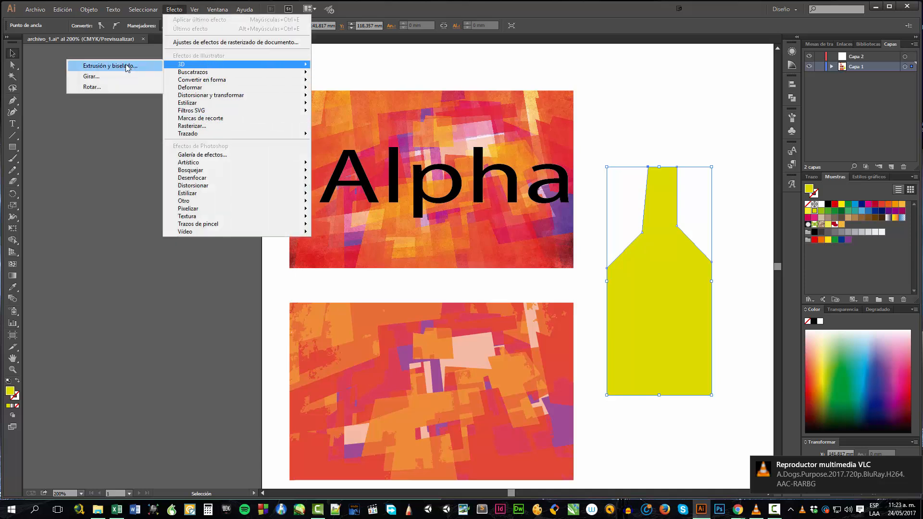
left_click(92, 77)
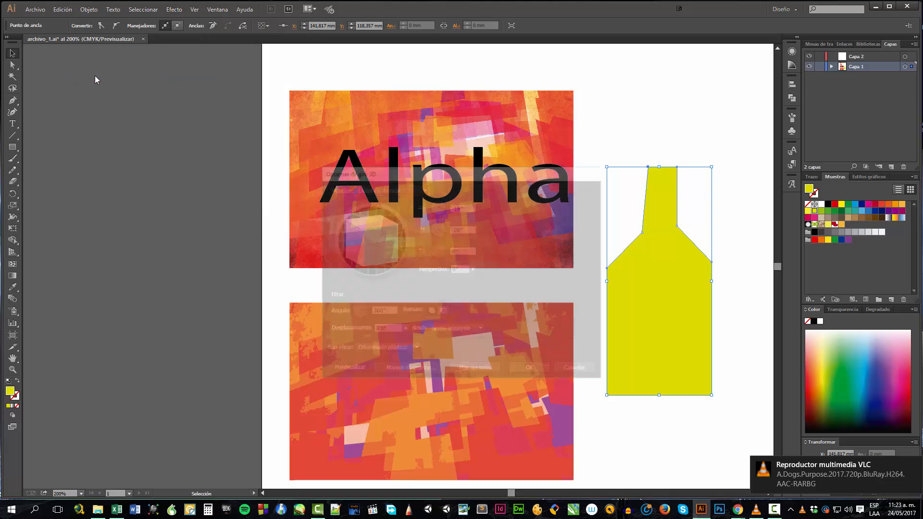
left_click_drag(386, 251, 383, 252)
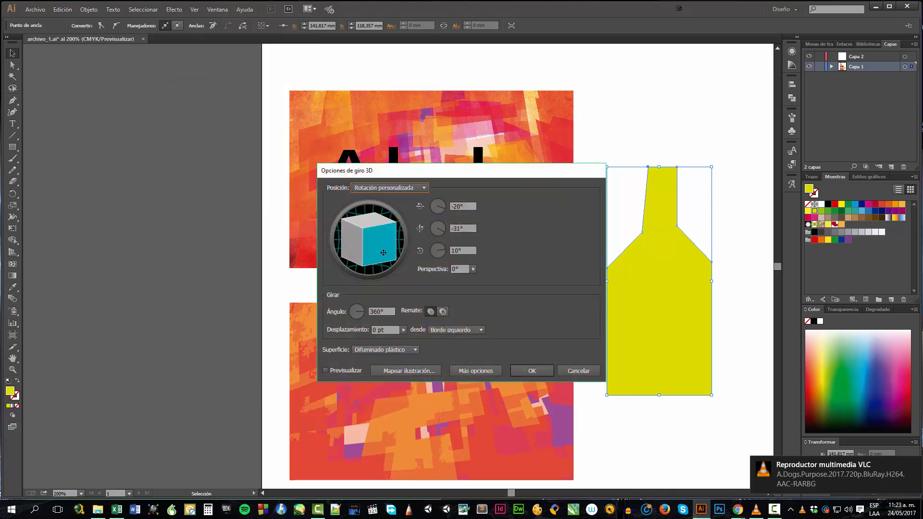
left_click(339, 370)
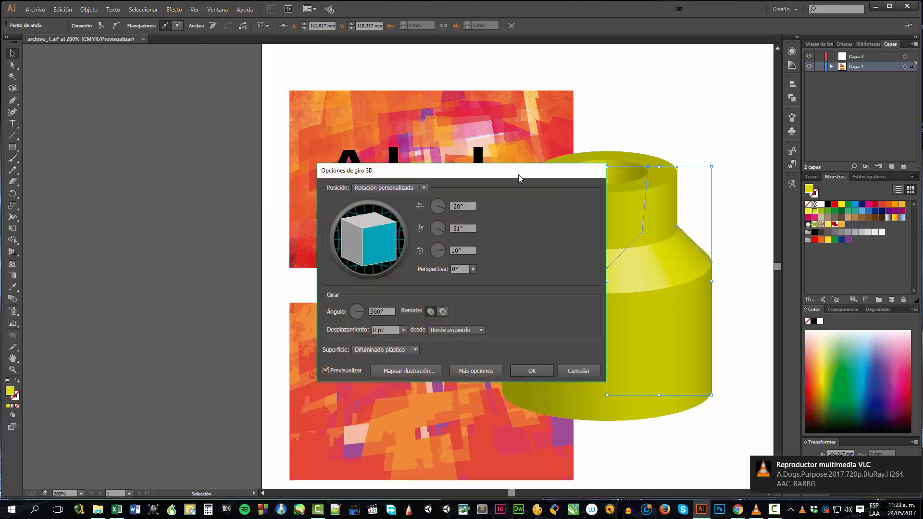
left_click_drag(518, 174, 253, 146)
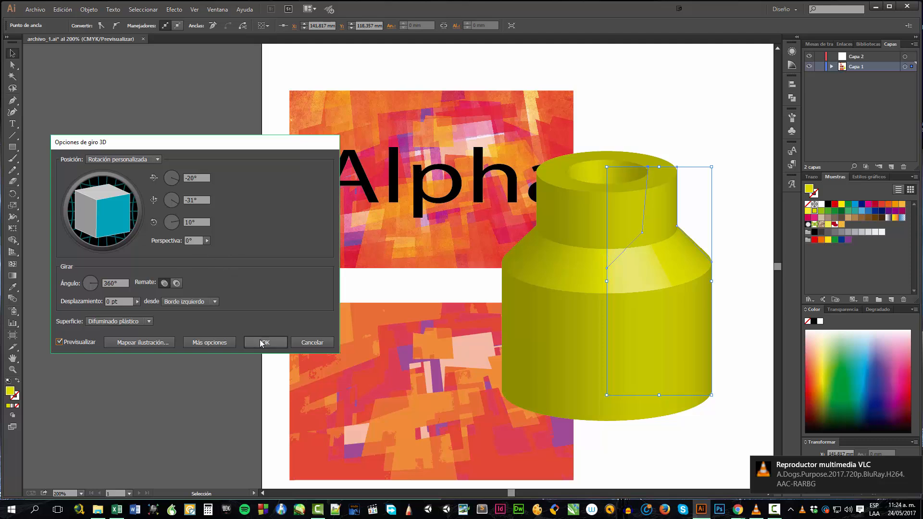
left_click(298, 343)
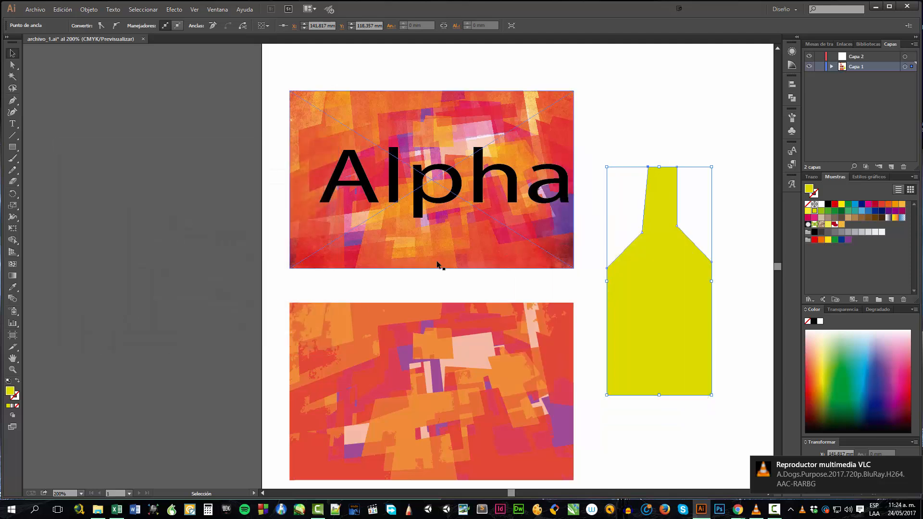
Try a 3D rotation on the bottle with preview, ending at -26°, -65° and 17°, and cancel the effect.
left_click(174, 9)
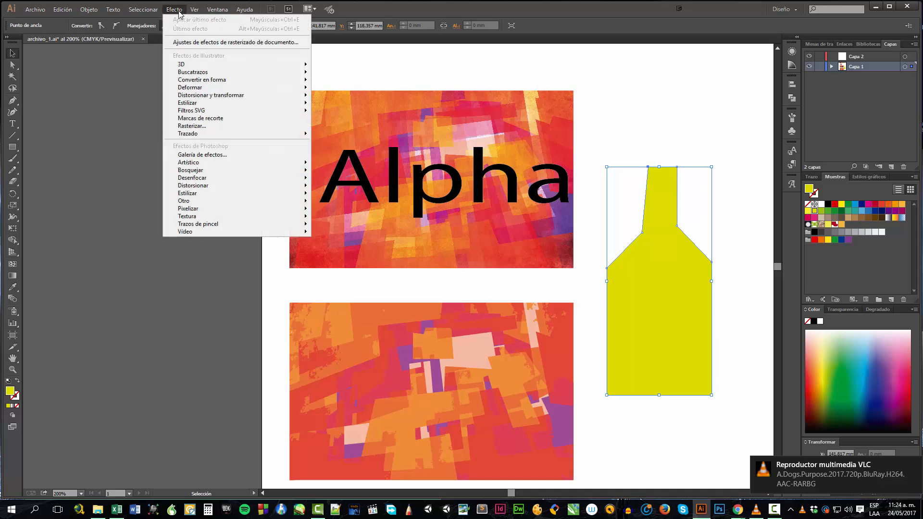
mouse_move(193, 64)
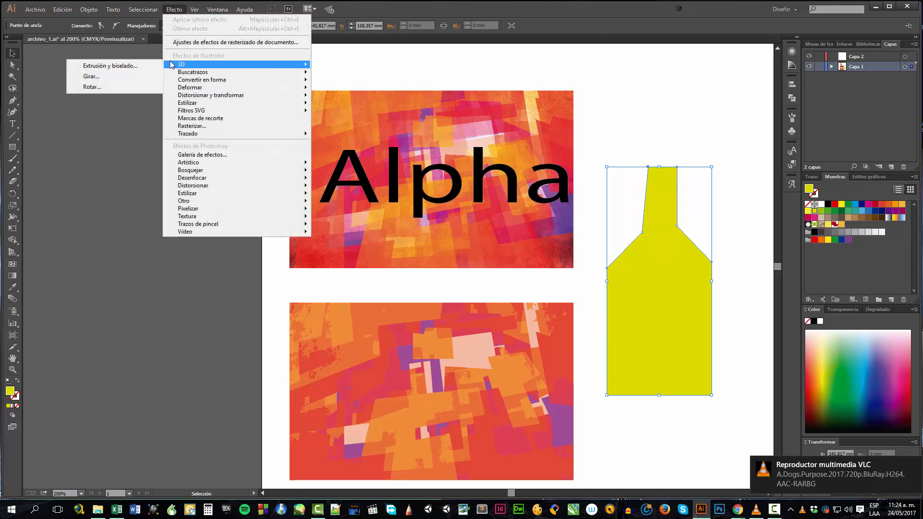
left_click(116, 88)
left_click_drag(98, 212, 97, 220)
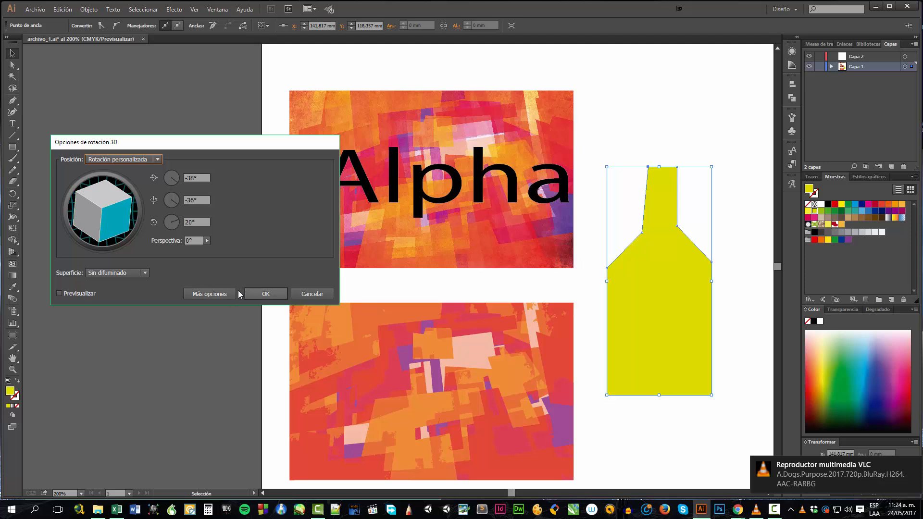
left_click(60, 293)
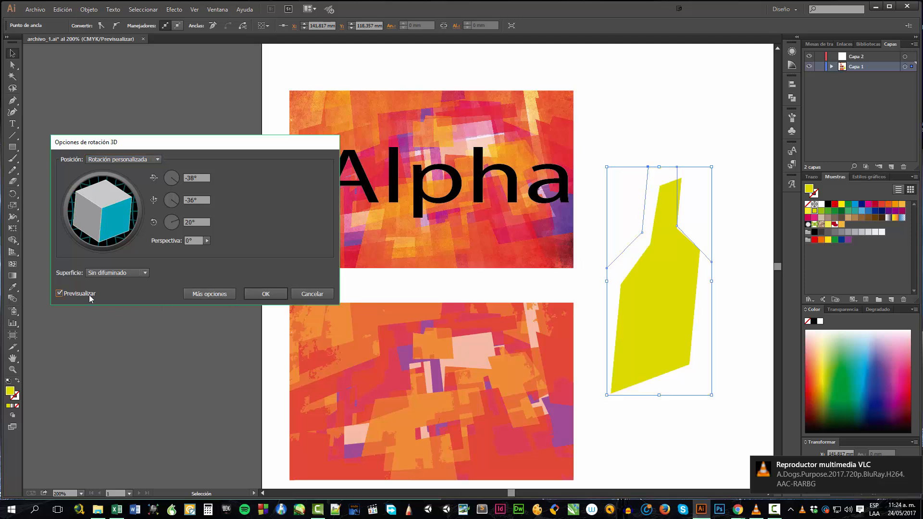
left_click_drag(103, 237, 103, 209)
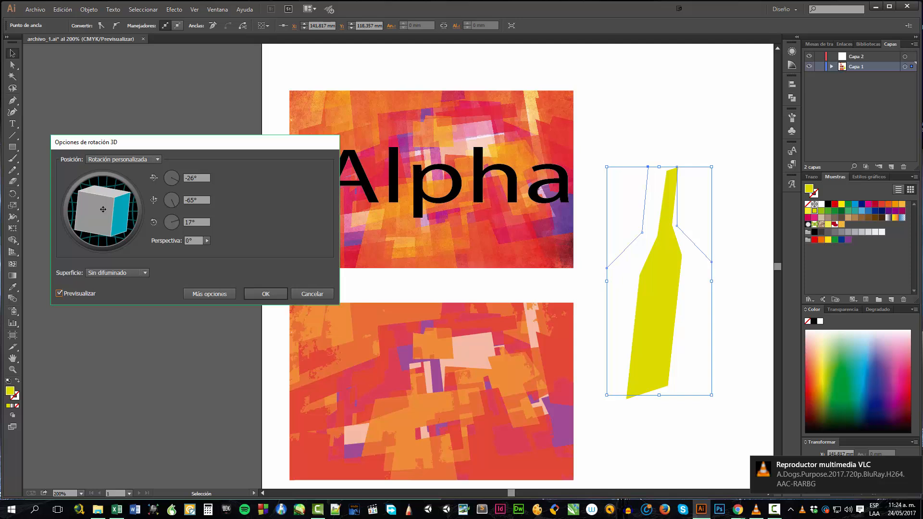
left_click(296, 293)
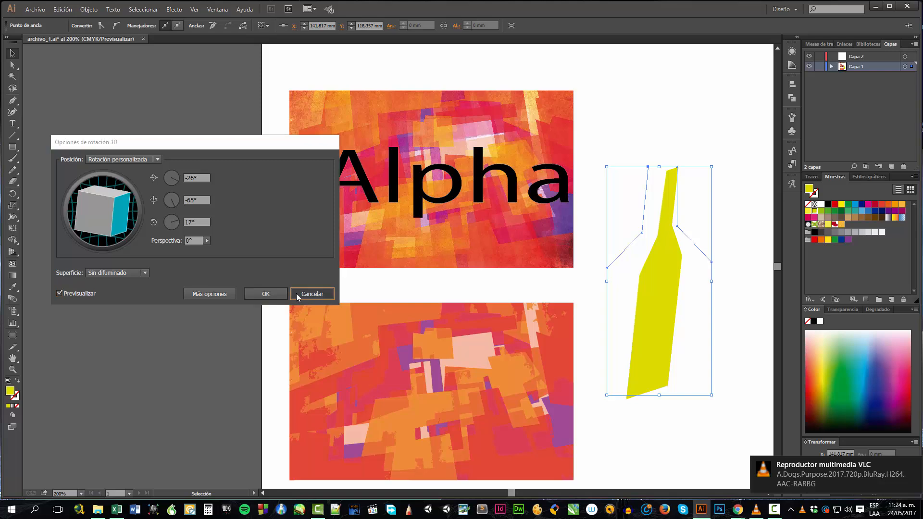
Preview a 3D extrude and bevel on the bottle, rotated -27°, -35° and 13°.
left_click(89, 9)
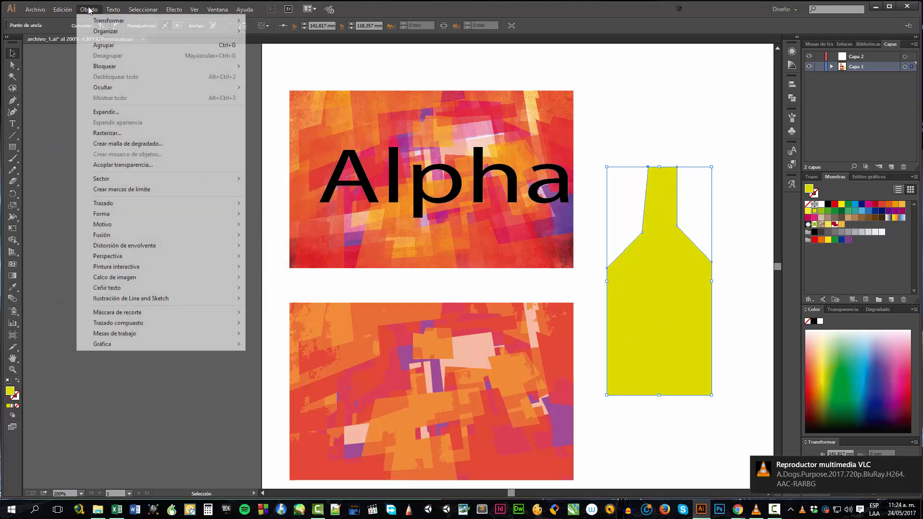
mouse_move(174, 10)
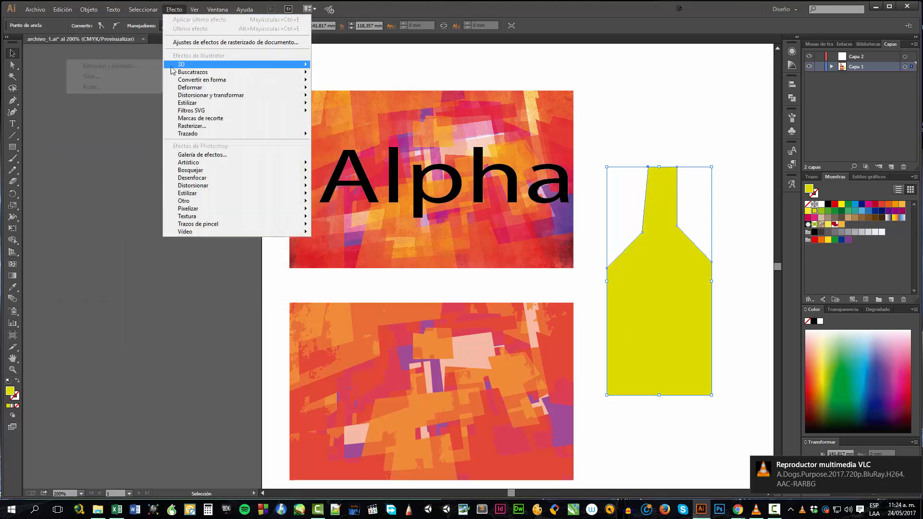
mouse_move(183, 63)
left_click(121, 68)
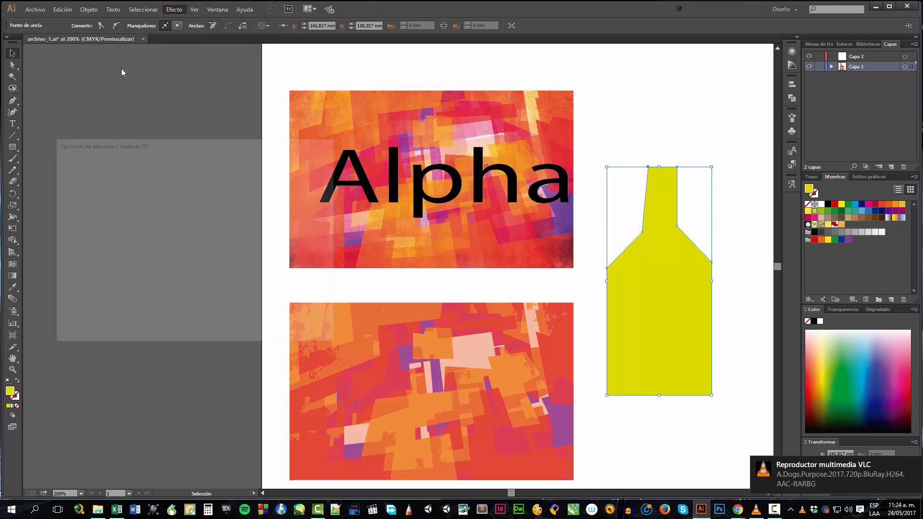
left_click_drag(130, 203, 108, 219)
left_click(60, 333)
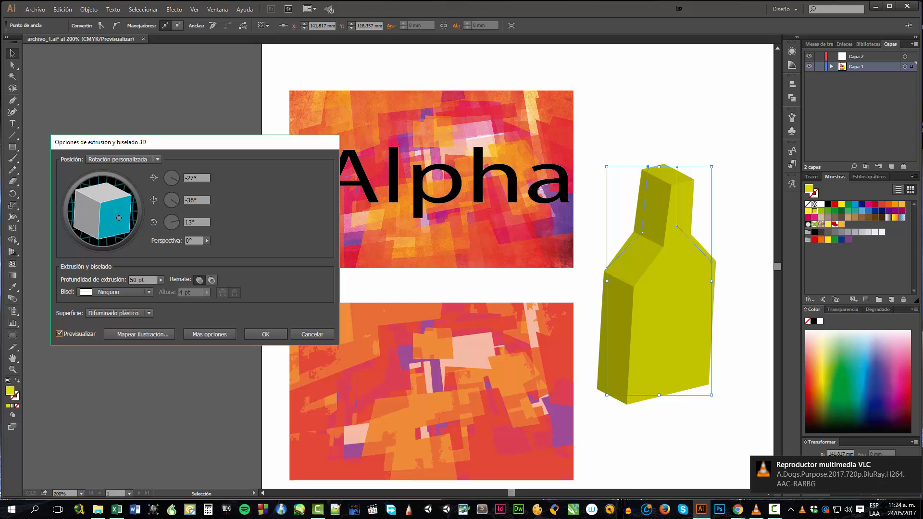
left_click_drag(119, 219, 118, 220)
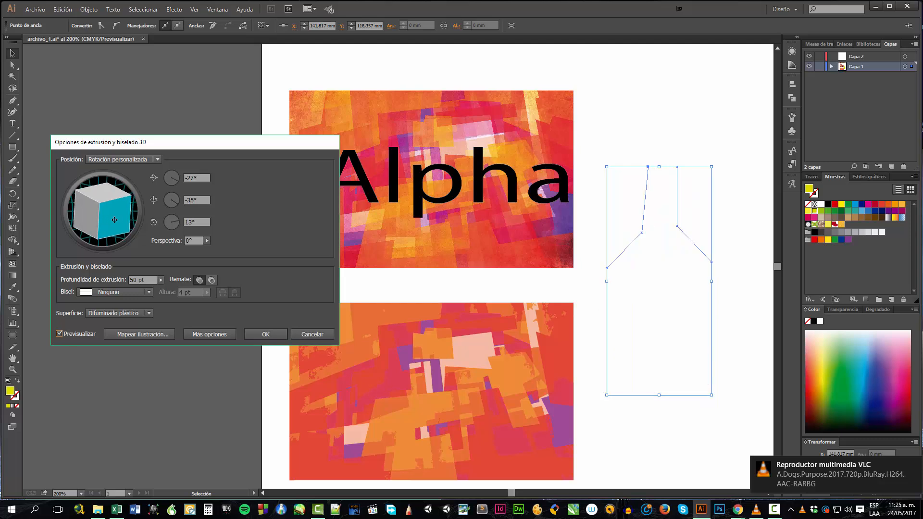
Try the Clásico, Complejo 1 and Irregular bevels on the extruded bottle, apply the effect with Irregular, and undo it.
left_click(127, 290)
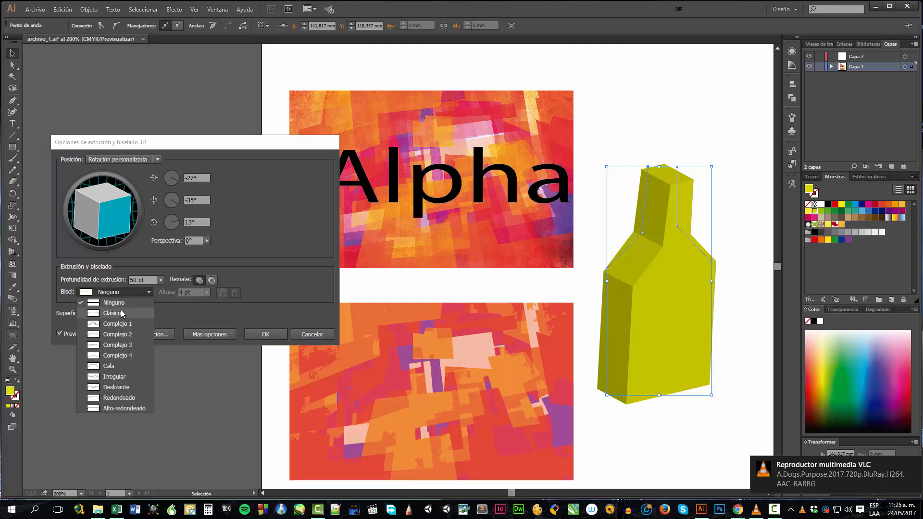
left_click(120, 309)
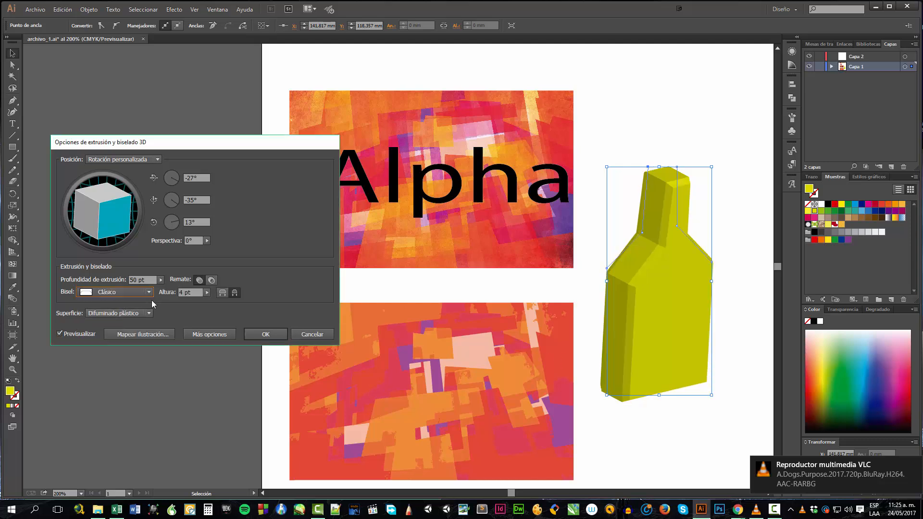
left_click(143, 290)
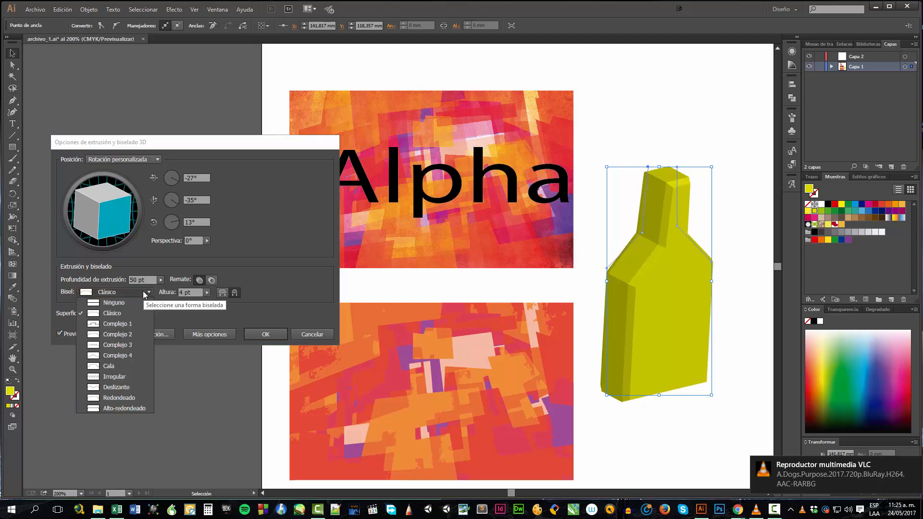
left_click(122, 323)
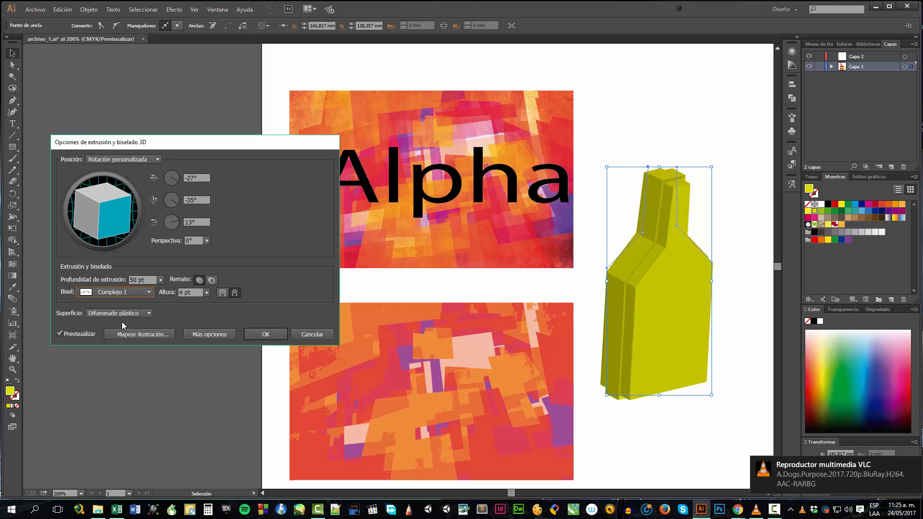
left_click(121, 292)
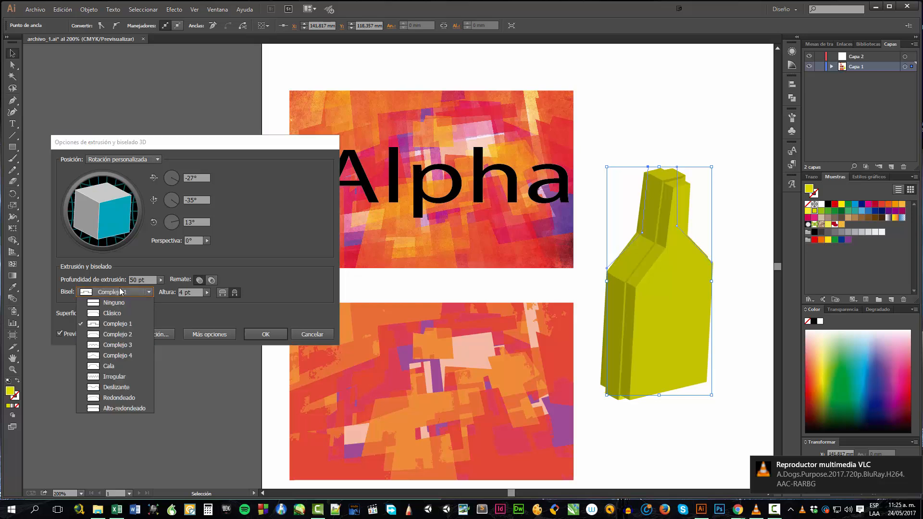
left_click(119, 377)
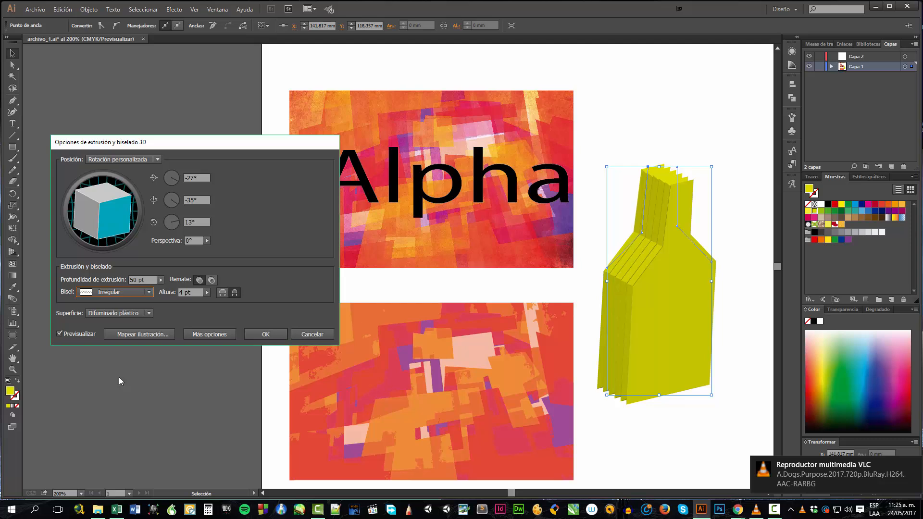
left_click(266, 334)
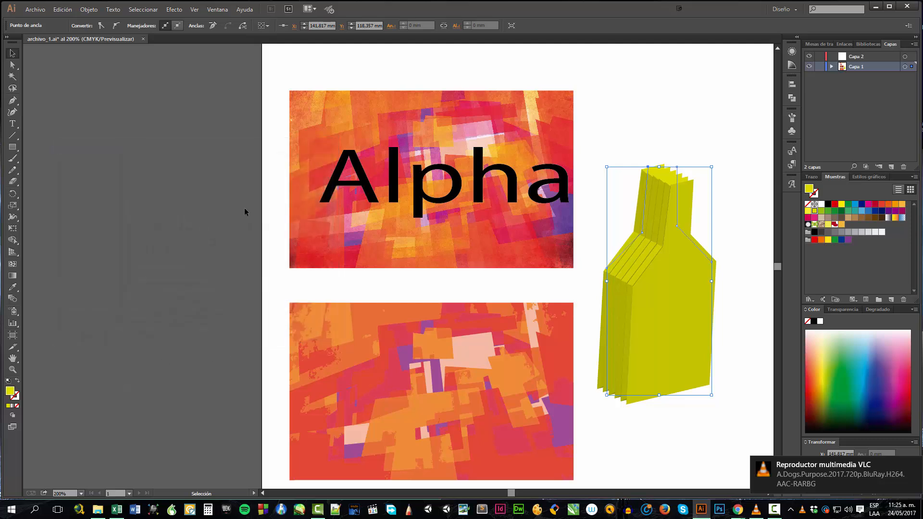
key("ctrl+z")
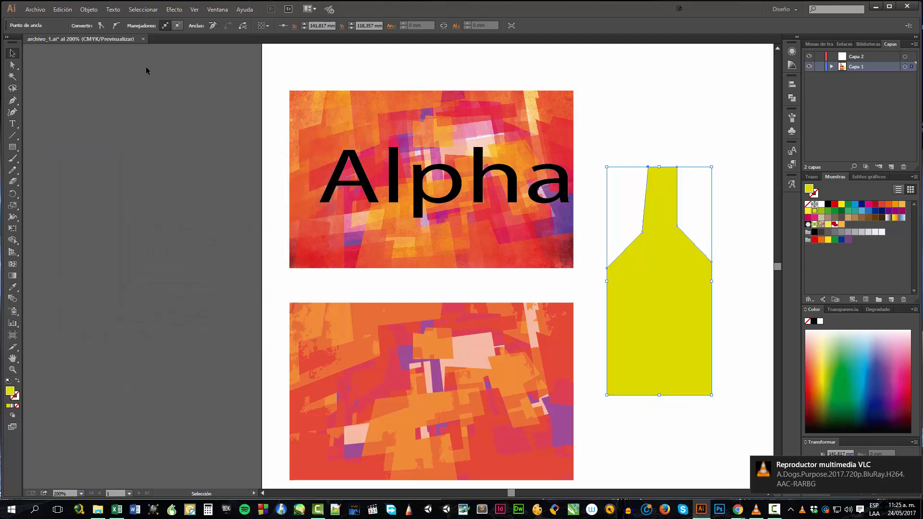
Try converting the bottle to a rounded rectangle with preview, keeping the relative size option, and cancel the effect.
left_click(174, 9)
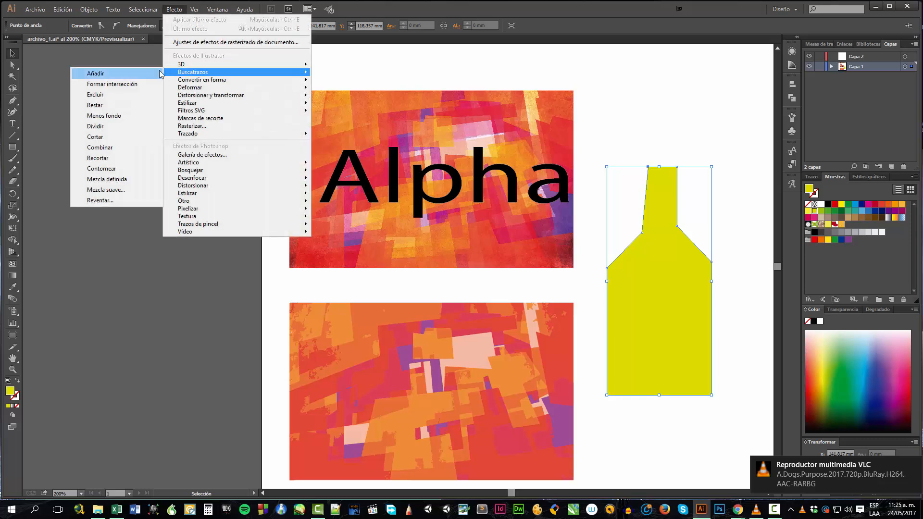
mouse_move(204, 82)
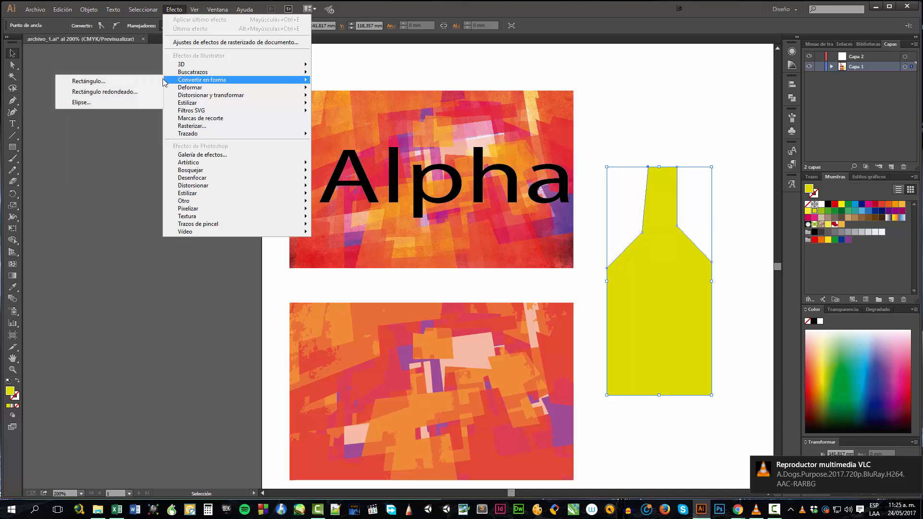
left_click(124, 80)
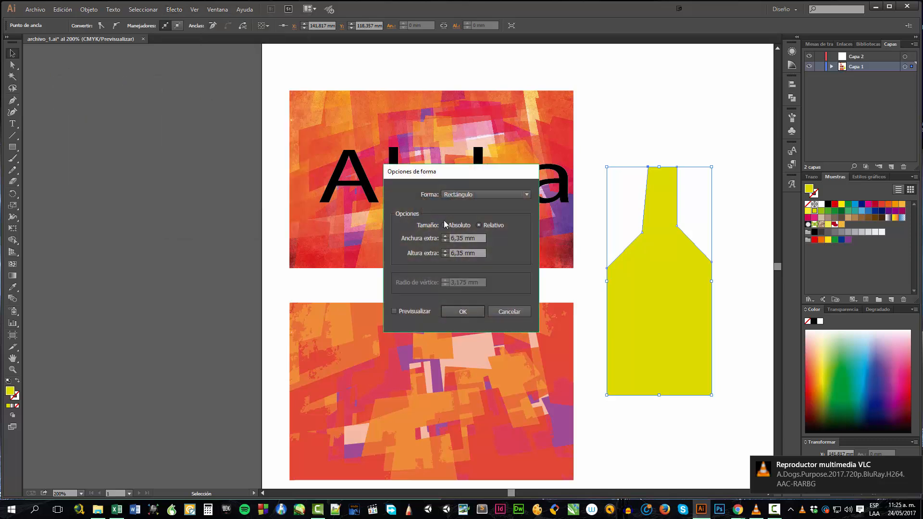
left_click(455, 197)
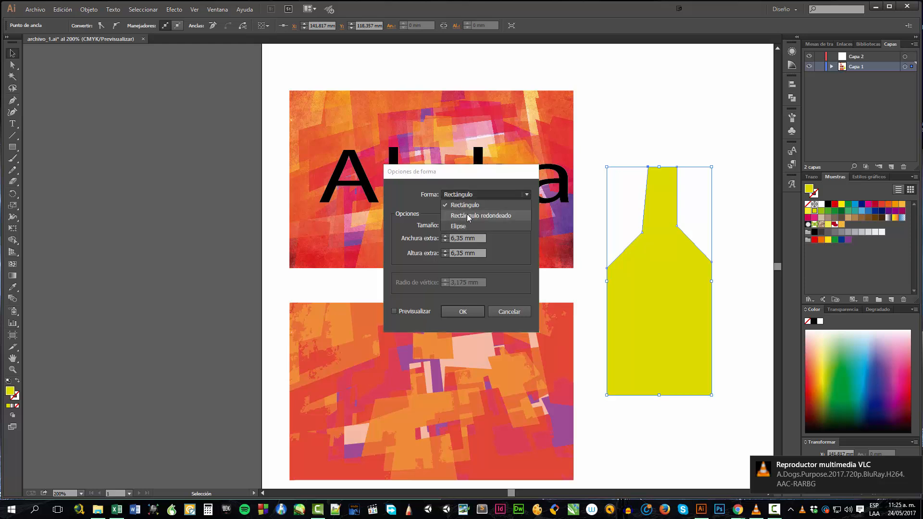
left_click(466, 214)
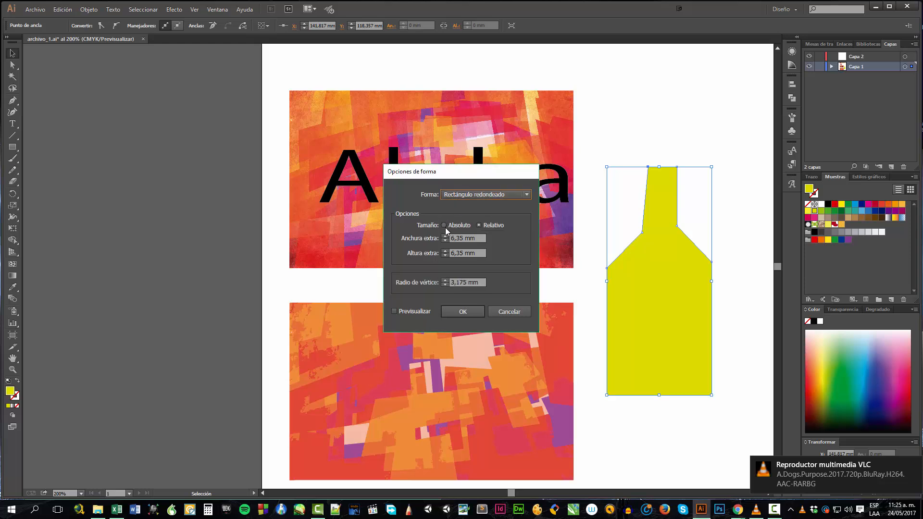
left_click(408, 313)
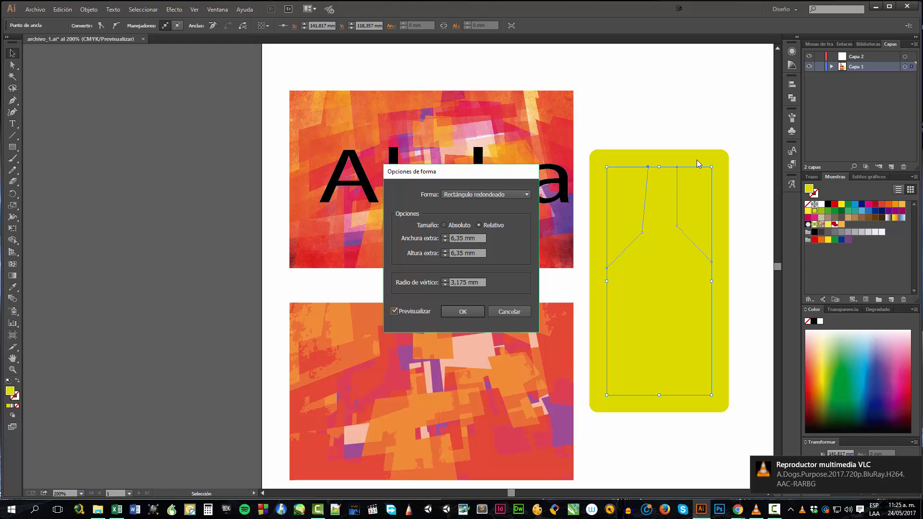
left_click(511, 316)
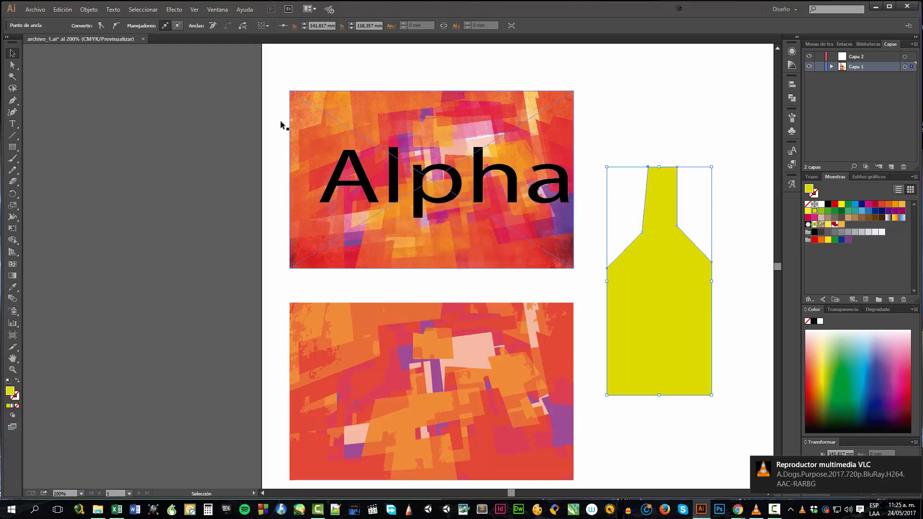
Preview an Abombar warp on the bottle with vertical orientation and a -20% bend.
left_click(174, 9)
mouse_move(194, 97)
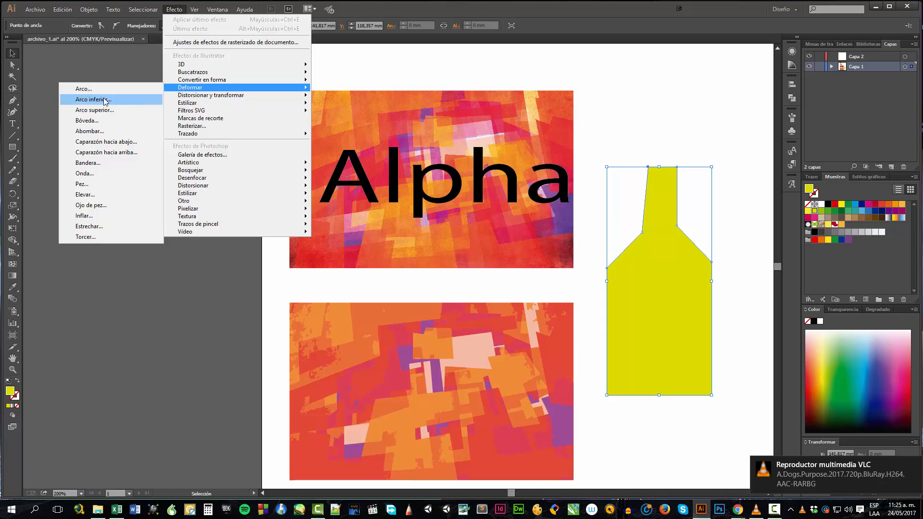
left_click(97, 131)
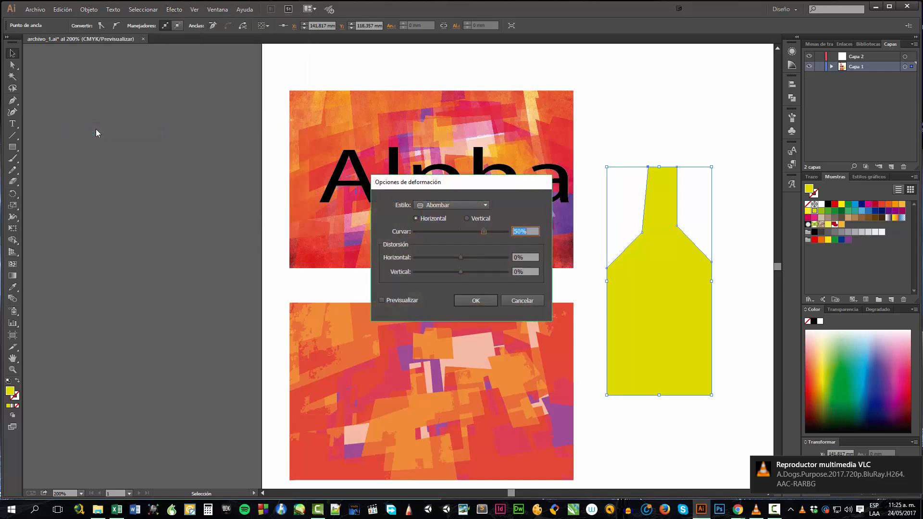
left_click(446, 206)
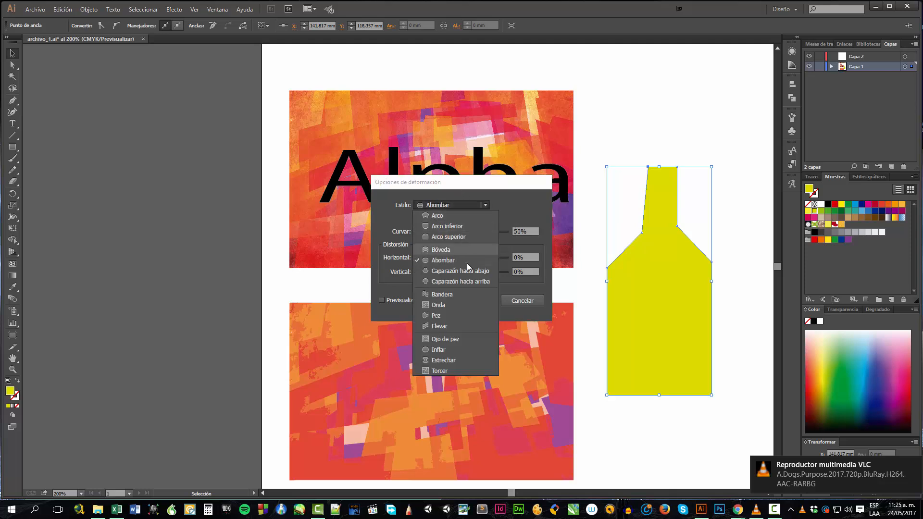
left_click(518, 212)
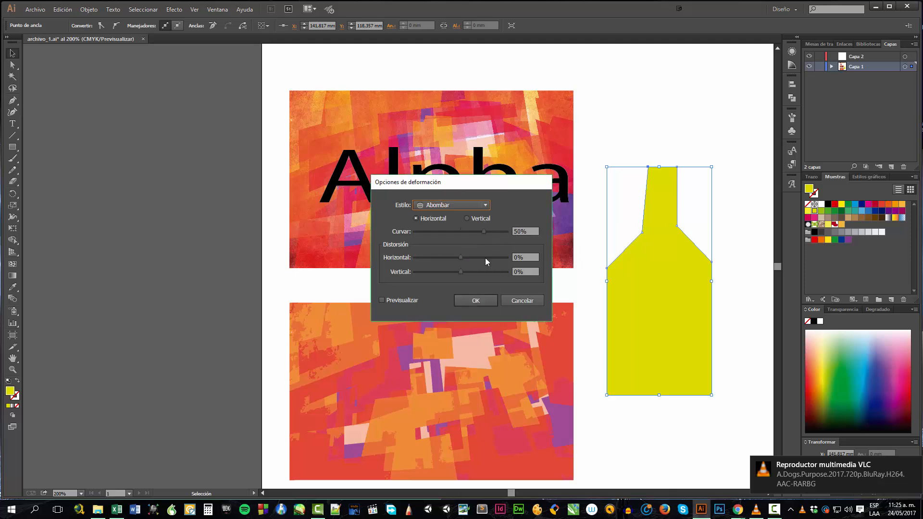
left_click(409, 301)
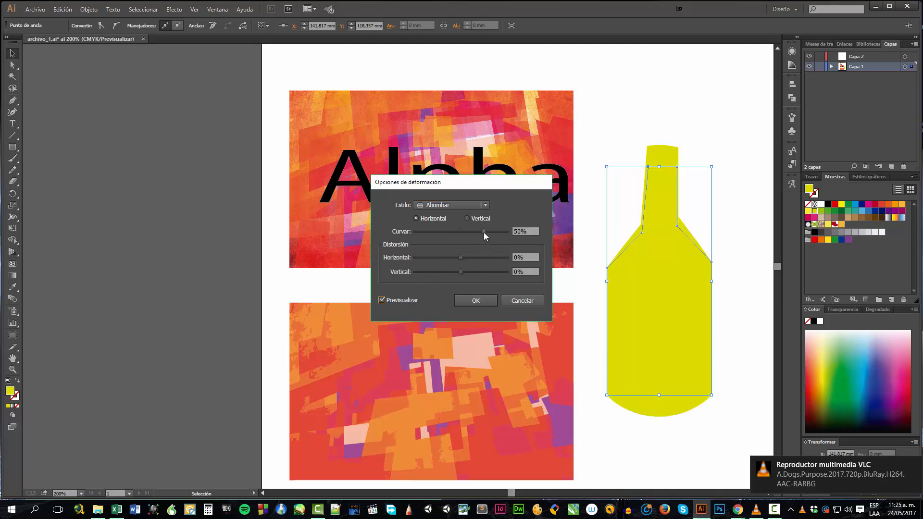
left_click_drag(483, 232, 451, 232)
left_click(467, 219)
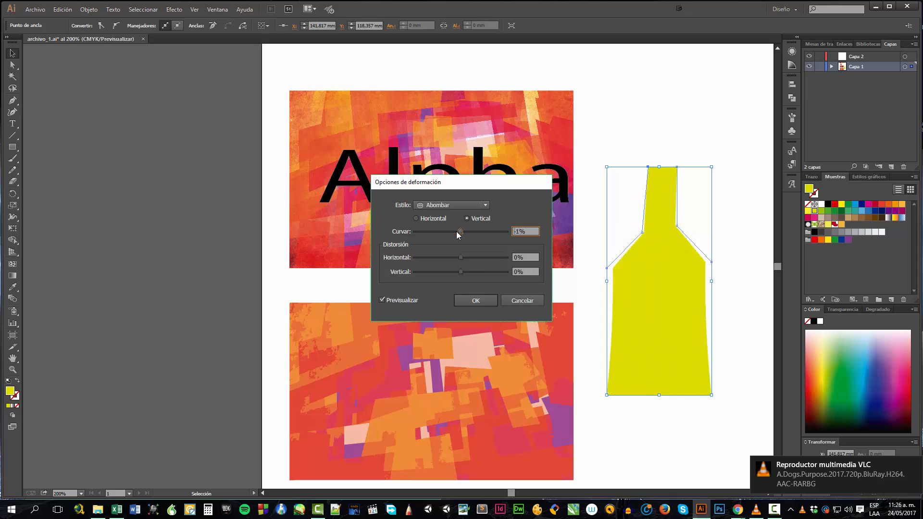
Try the Arco, Arco inferior, Arco superior and Bandera warp styles on the bottle, and cancel the warp.
left_click(447, 208)
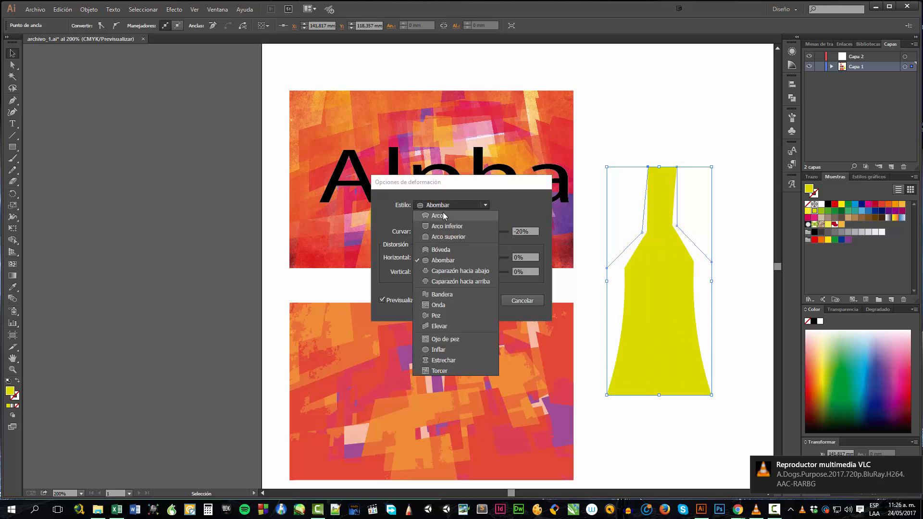
left_click(443, 213)
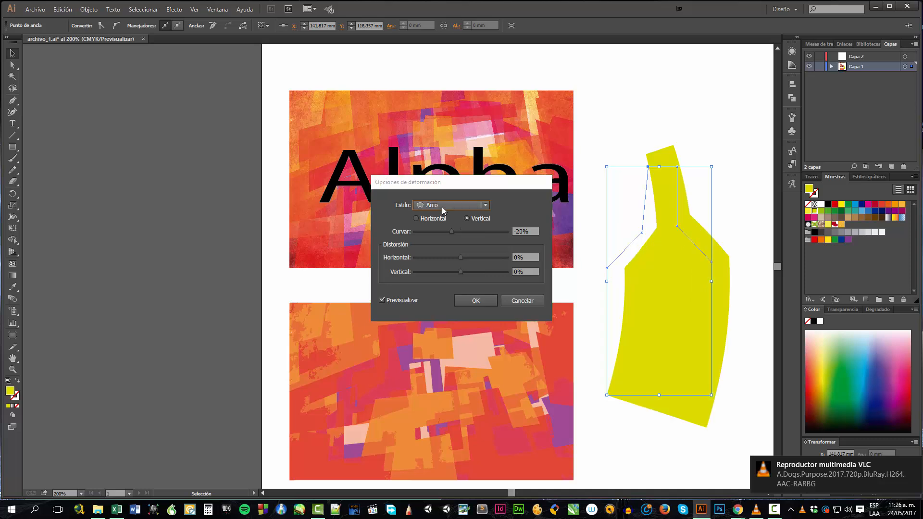
left_click(442, 206)
left_click(442, 226)
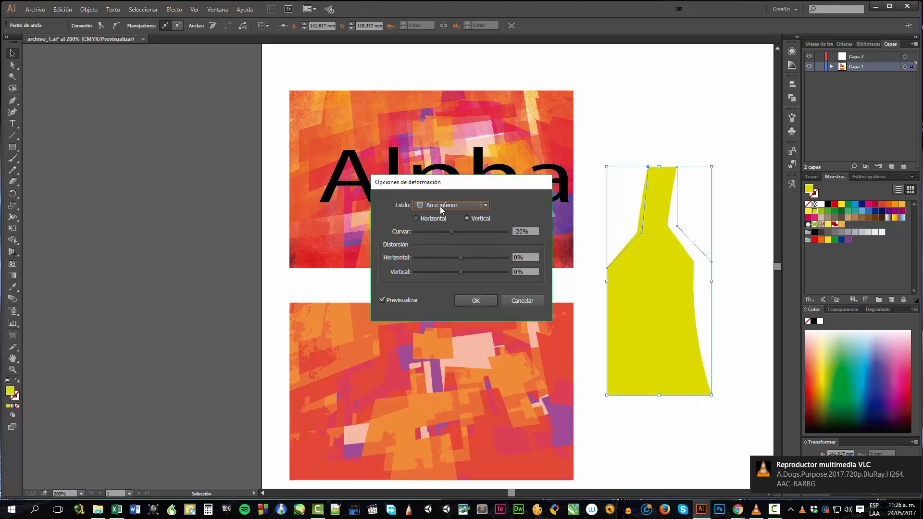
left_click(439, 206)
left_click(438, 235)
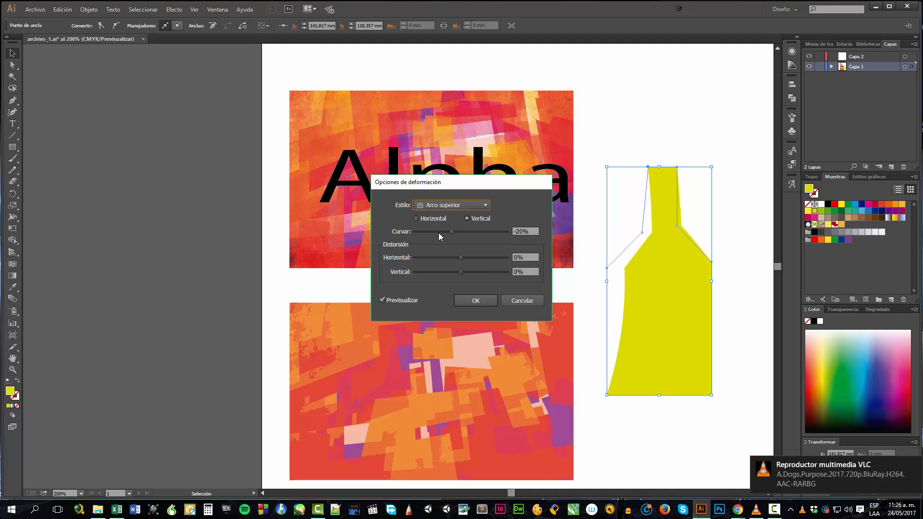
left_click(438, 206)
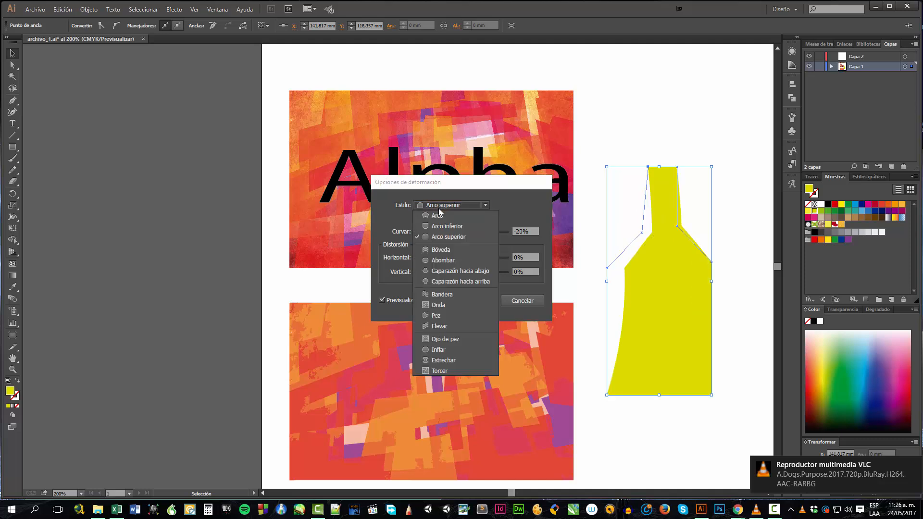
left_click(454, 296)
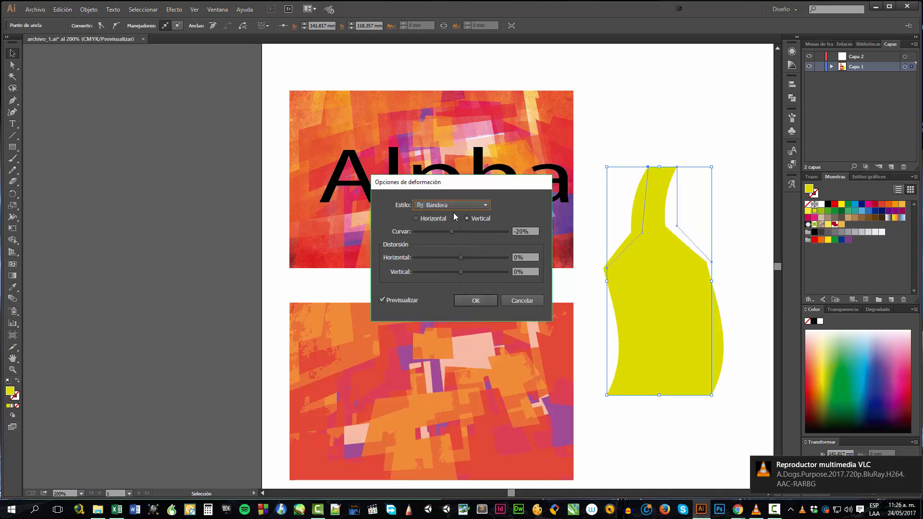
left_click(519, 301)
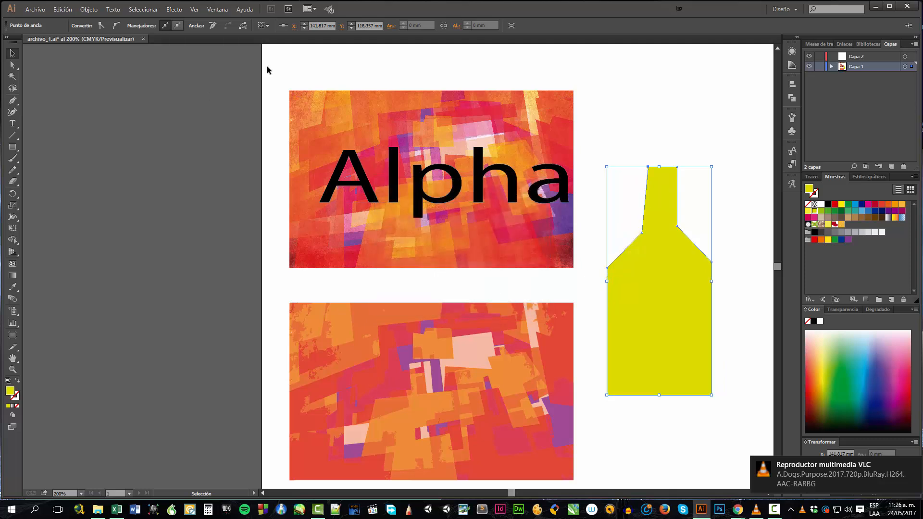
Try a 45° Torcer distortion on the bottle with preview, and cancel the effect.
left_click(174, 9)
mouse_move(201, 81)
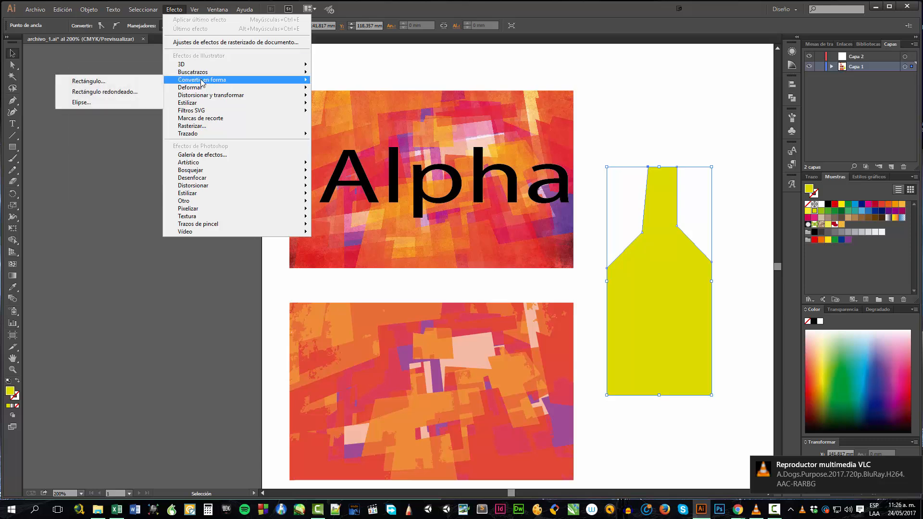
mouse_move(214, 98)
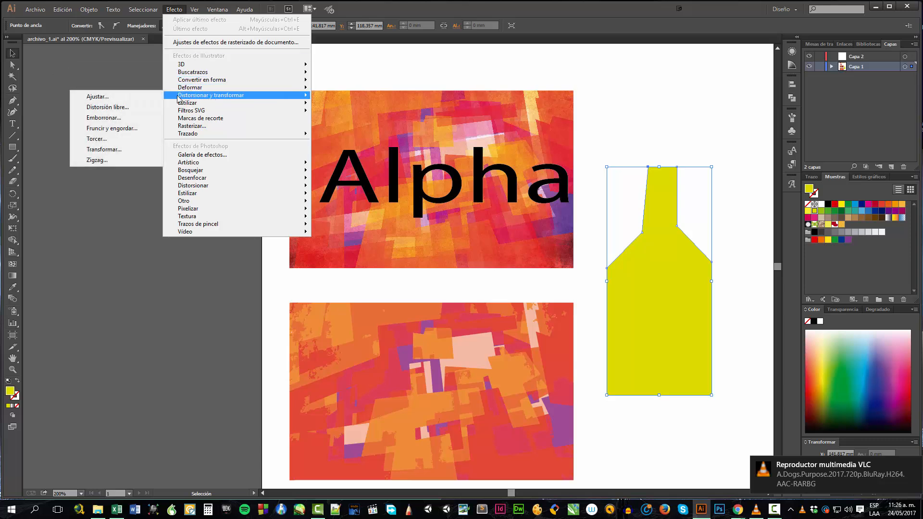
left_click(102, 139)
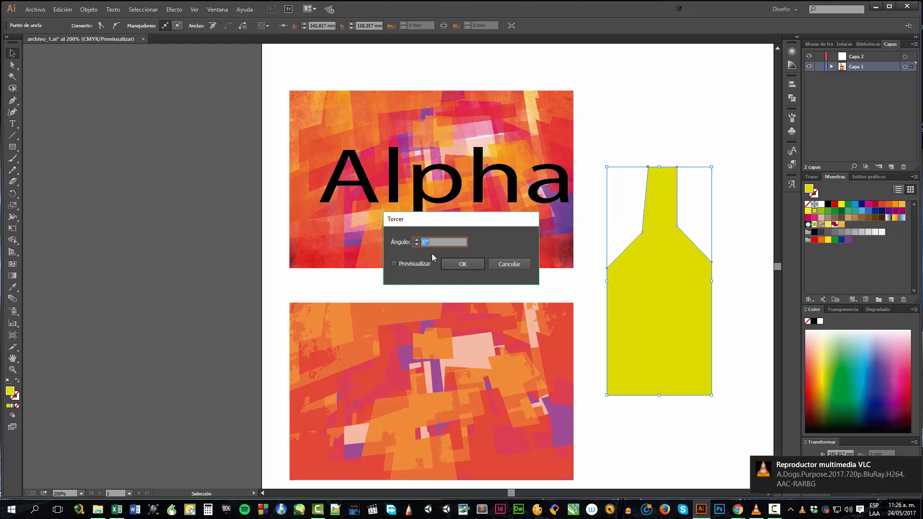
left_click(405, 261)
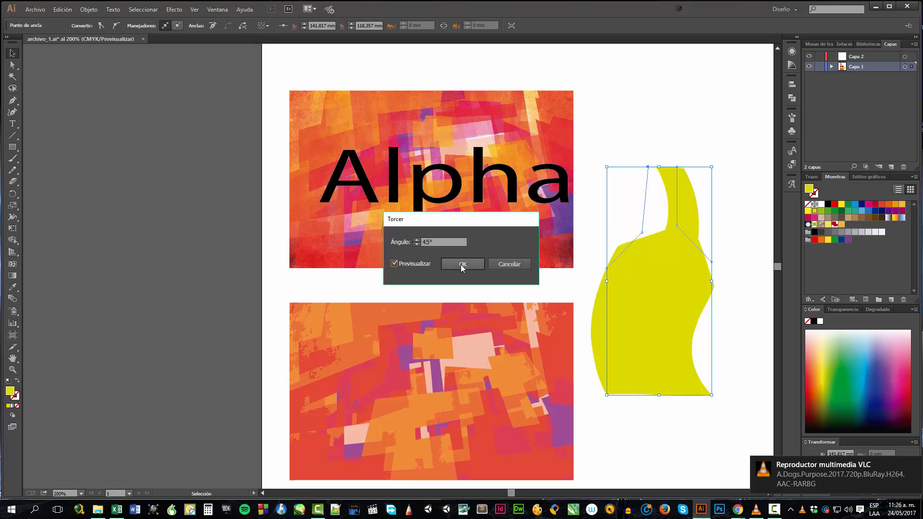
left_click(525, 264)
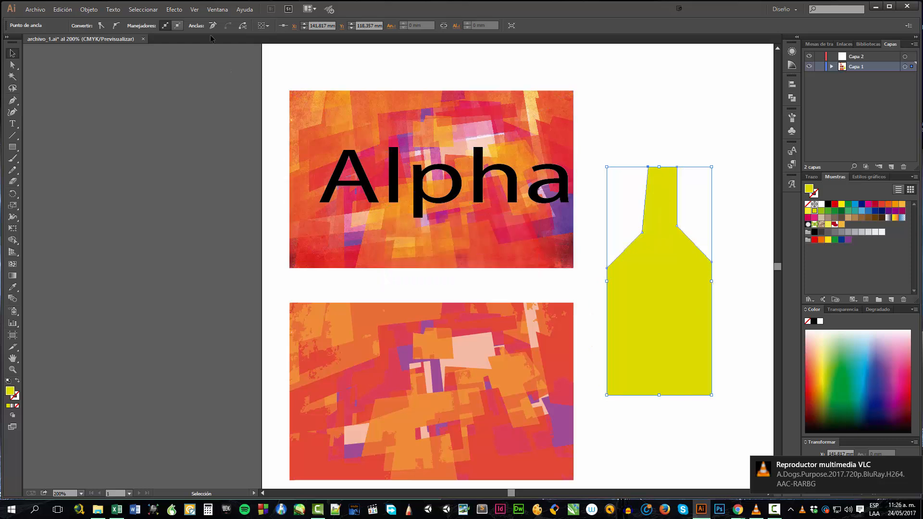
Try a Sombra paralela effect on the bottle with its default settings and preview, and cancel it.
left_click(182, 10)
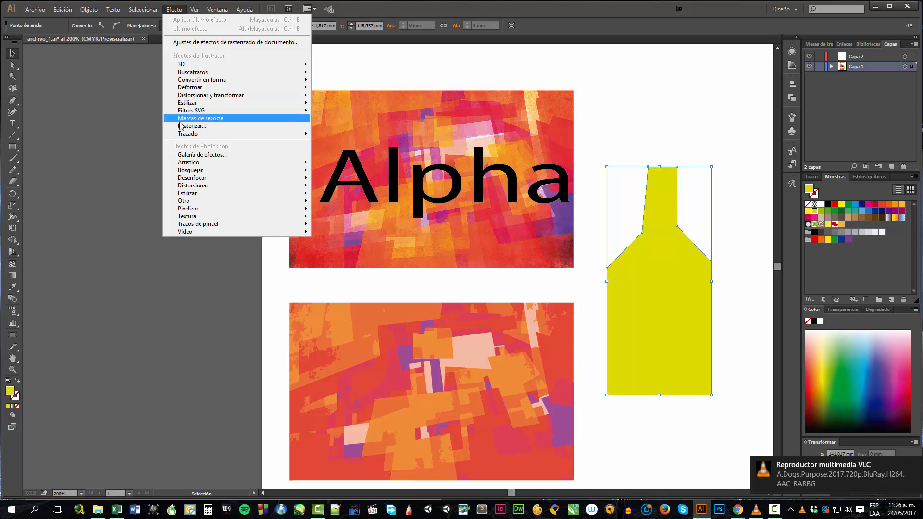
mouse_move(182, 104)
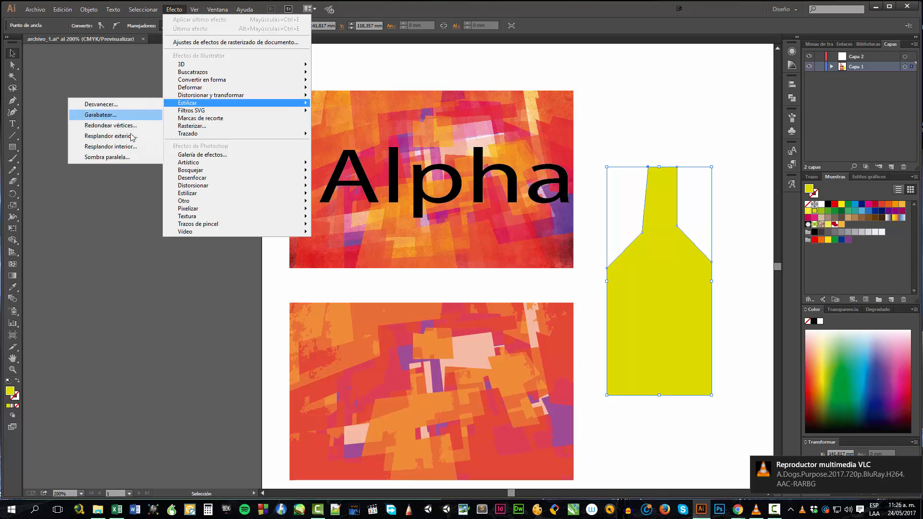
left_click(118, 155)
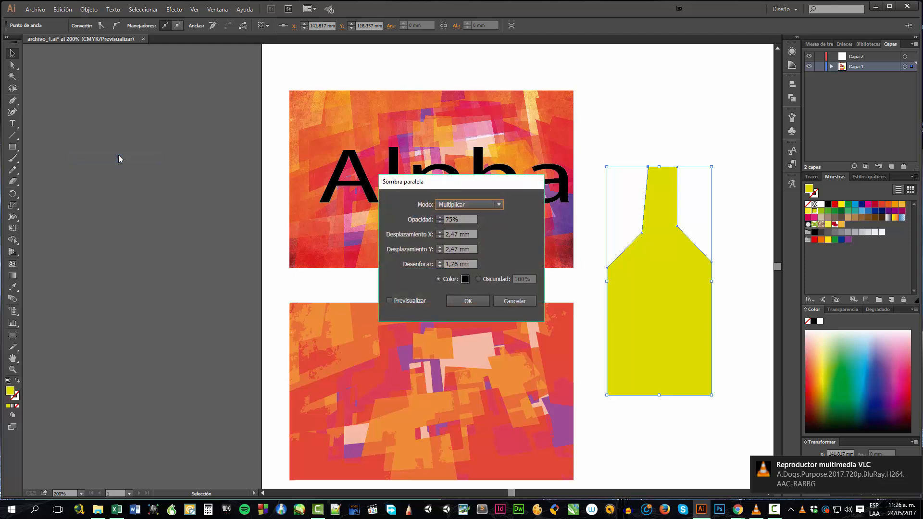
left_click(425, 301)
left_click(425, 301)
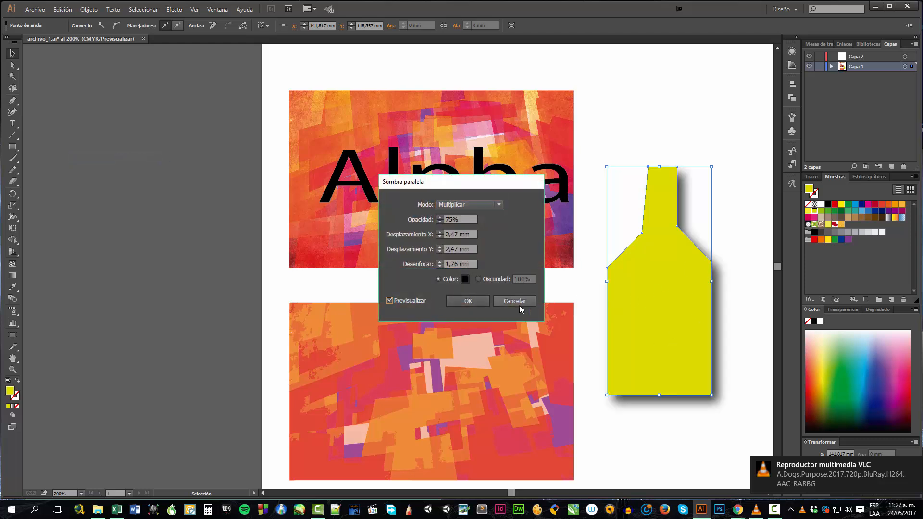
left_click(532, 301)
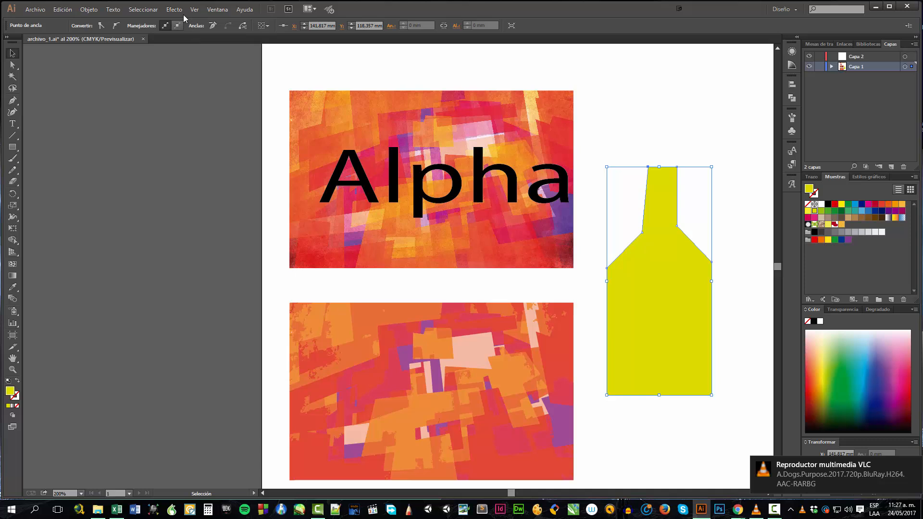
Preview the artistic Espátula effect on the traced image below the Alpha artwork.
left_click(335, 345)
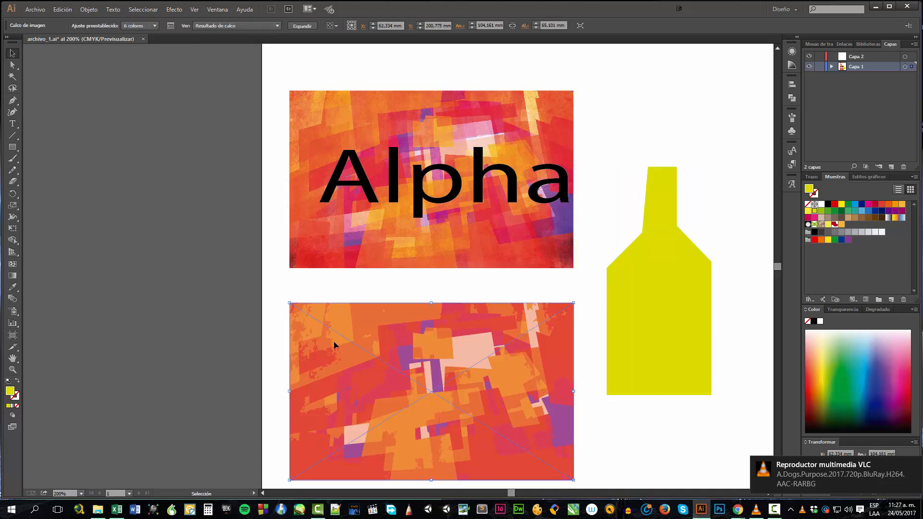
left_click(178, 13)
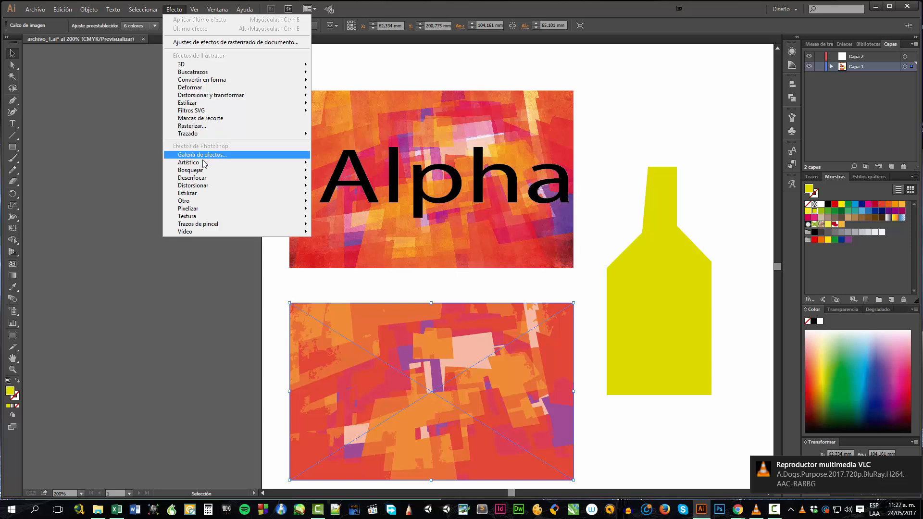
mouse_move(205, 164)
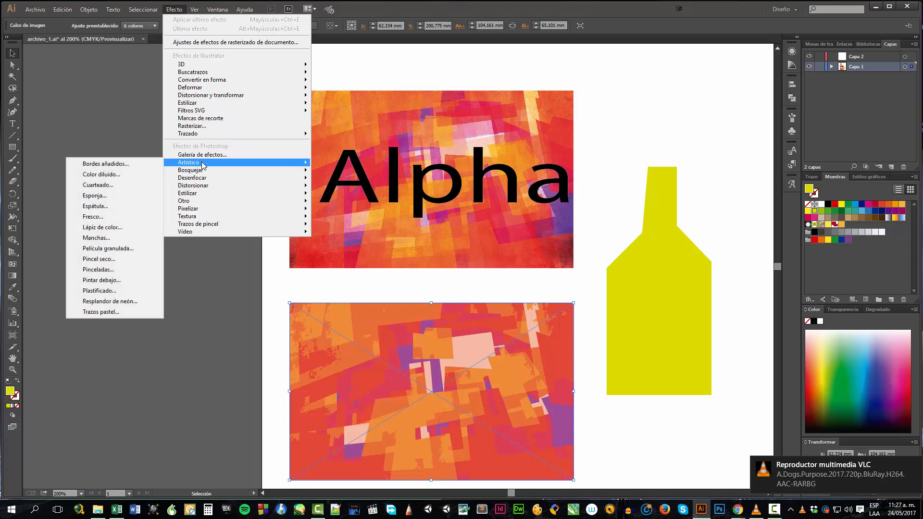
left_click(120, 205)
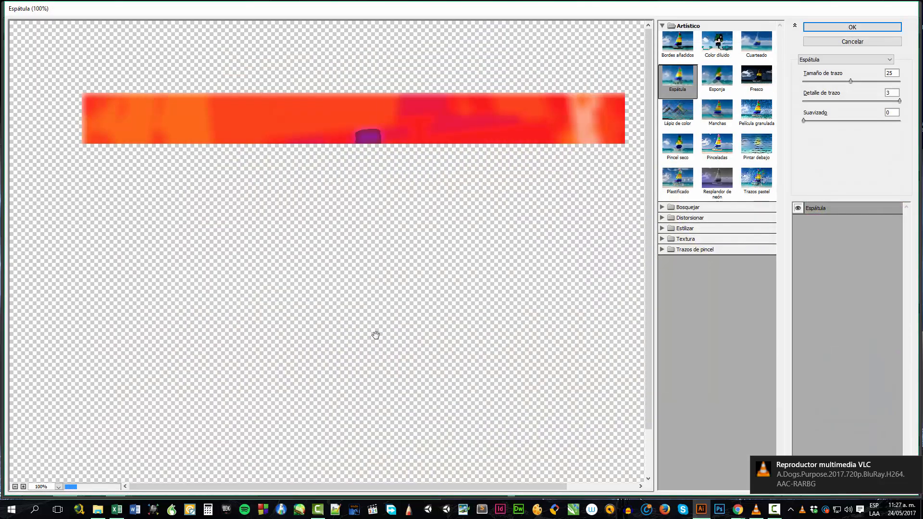
left_click_drag(432, 359, 385, 340)
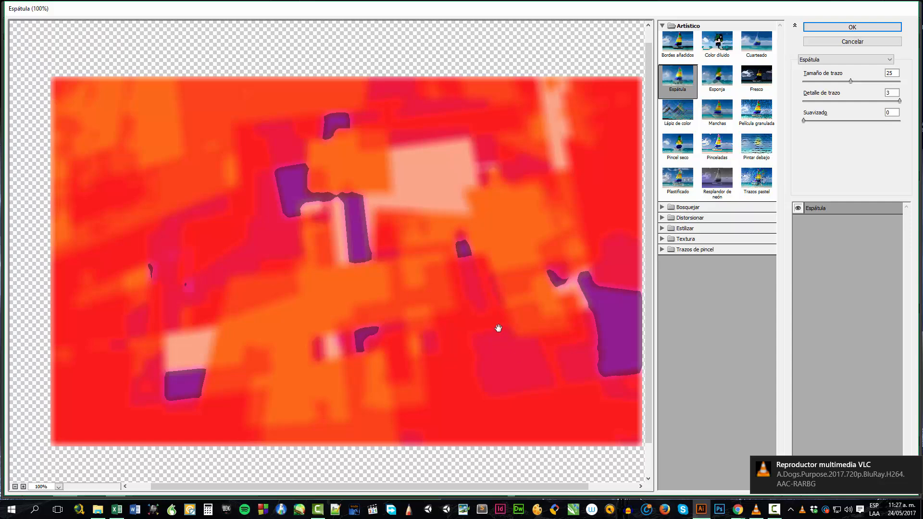
Try the Manchas, Pinceladas, Carboncillo and Conté Crayon effects on the traced image, and cancel the effect gallery.
left_click(716, 43)
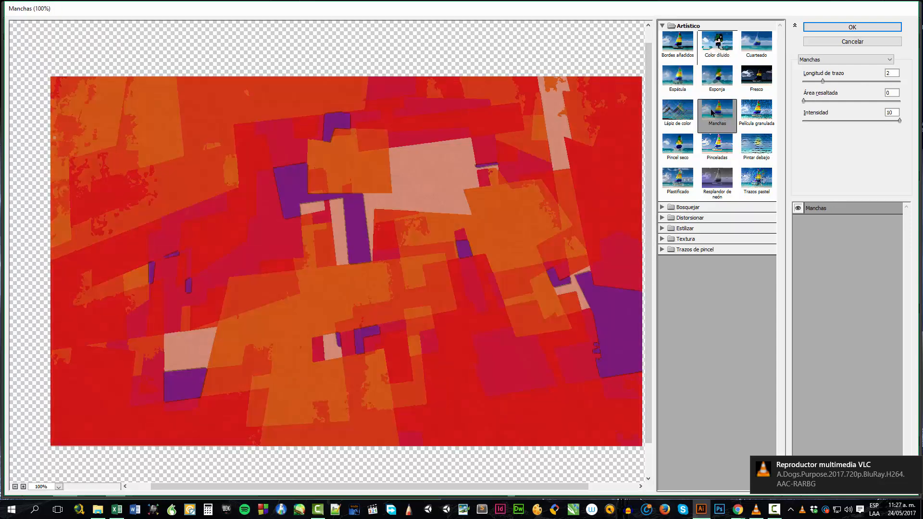
left_click(721, 147)
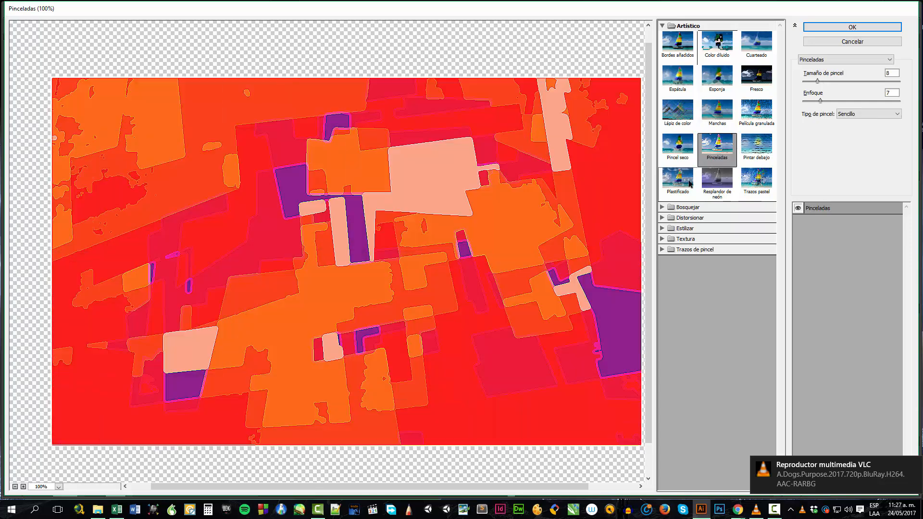
left_click(661, 209)
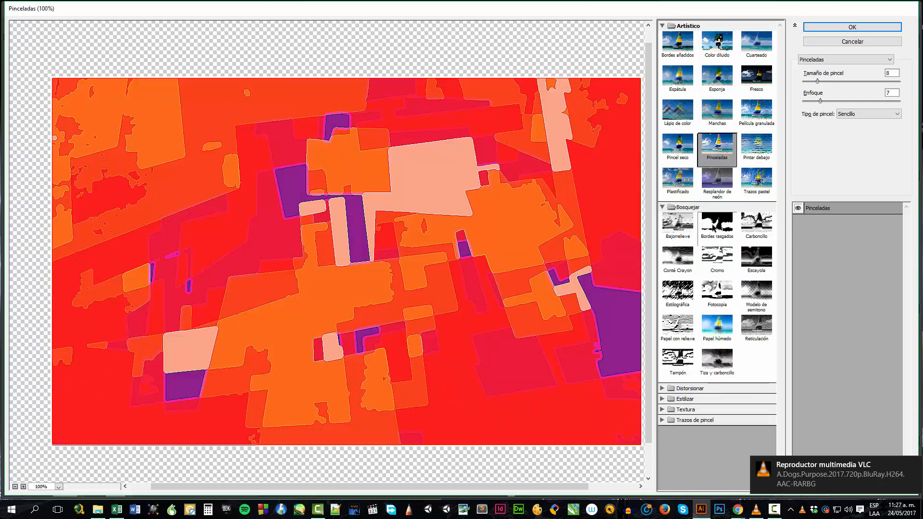
left_click(747, 229)
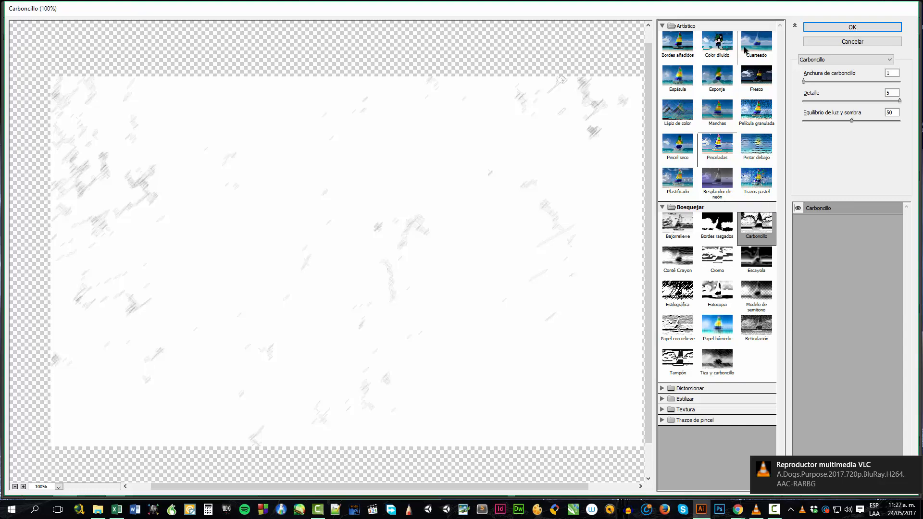
left_click(687, 260)
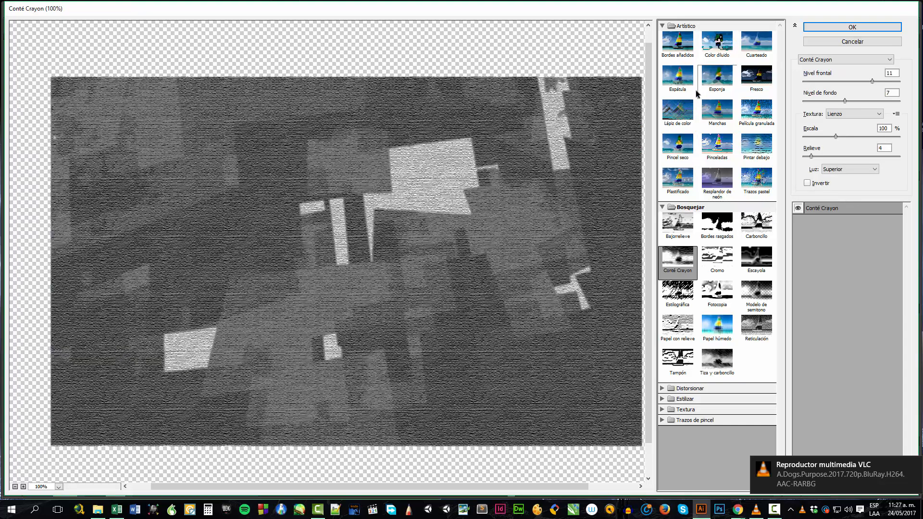
left_click(820, 28)
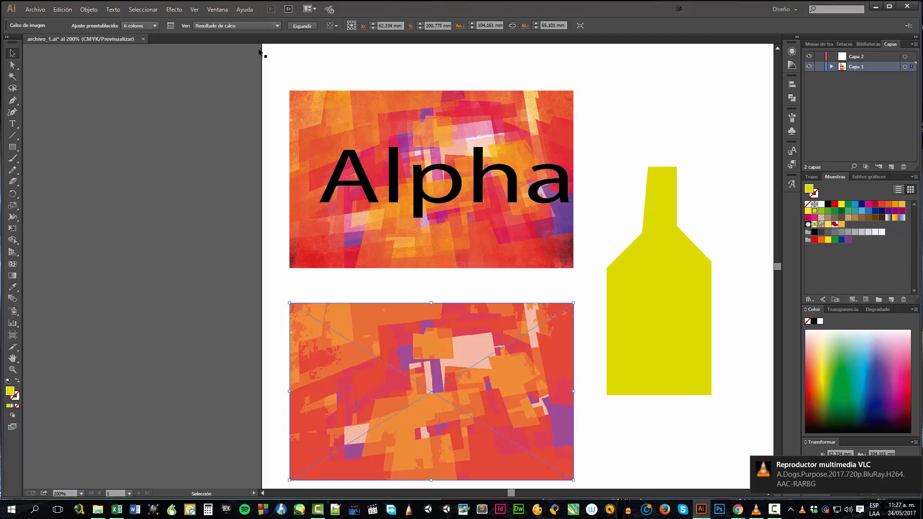
left_click(176, 11)
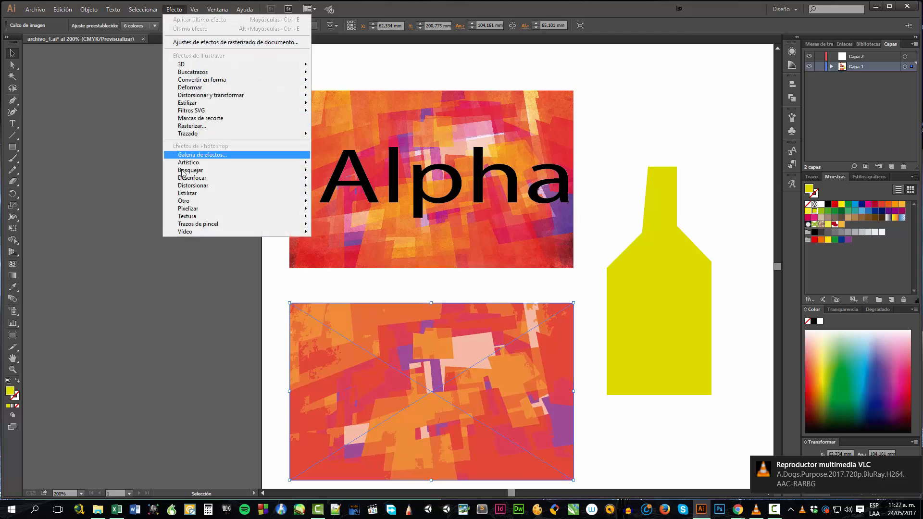
mouse_move(183, 172)
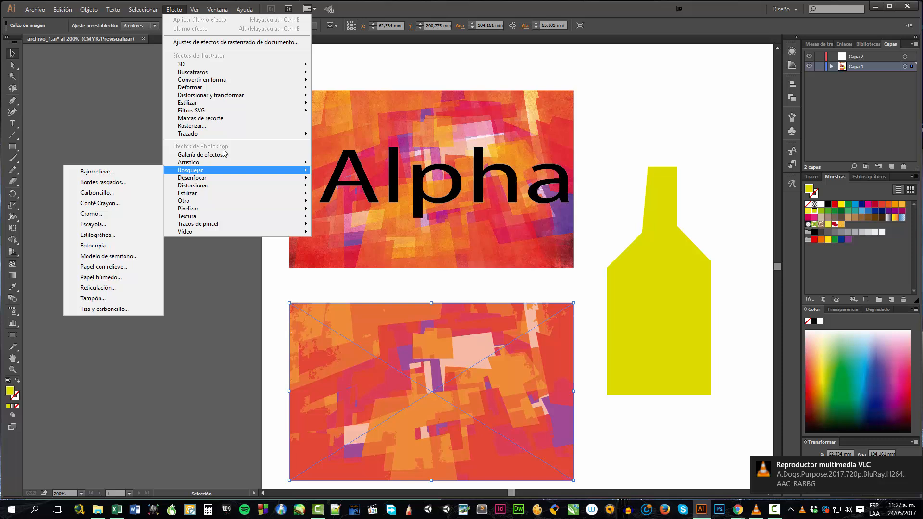
Try a Puntillista effect with cell size 5 on the linked image behind the Alpha text, and undo it.
left_click(405, 131)
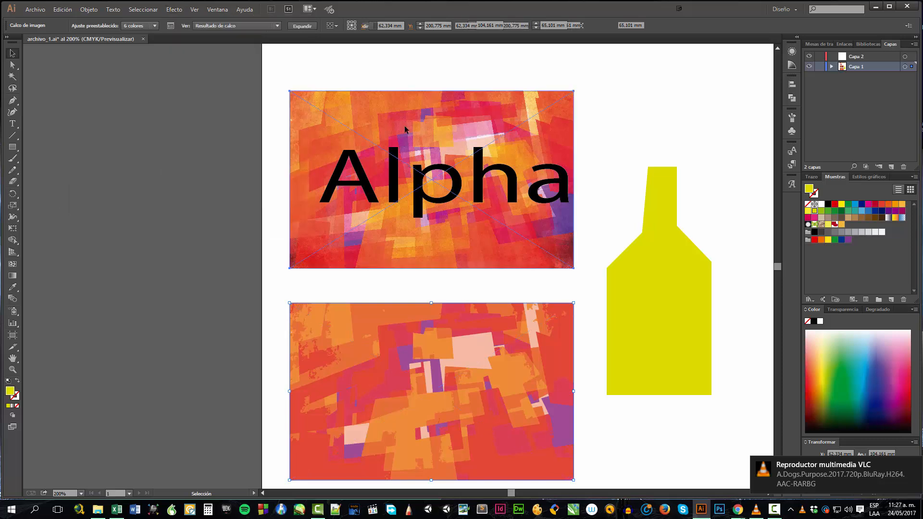
left_click(182, 12)
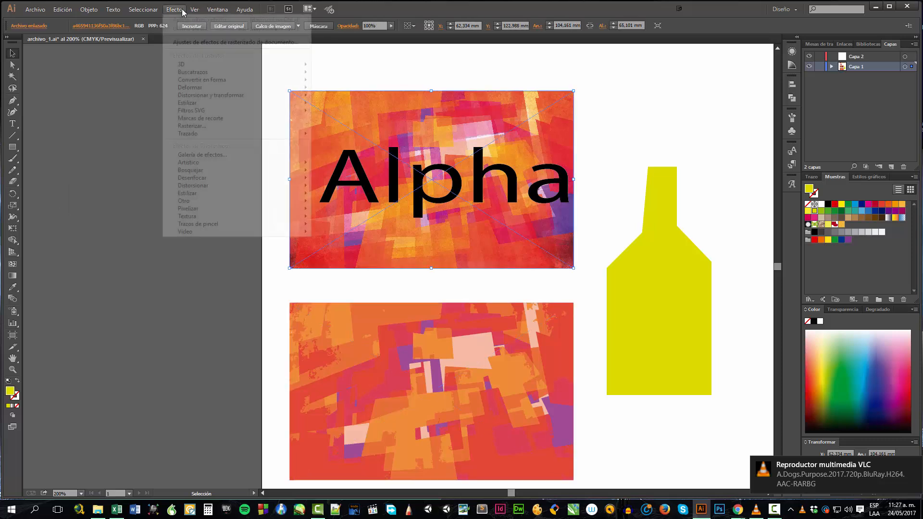
mouse_move(200, 208)
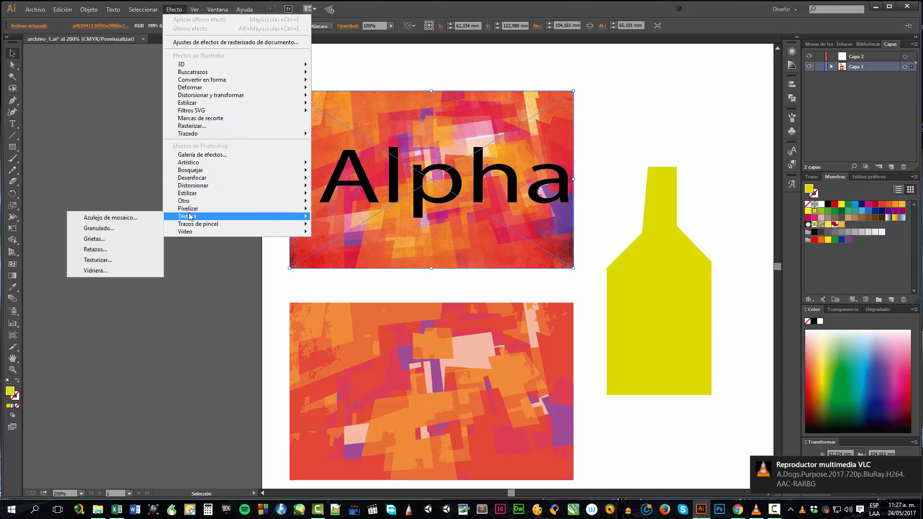
left_click(124, 233)
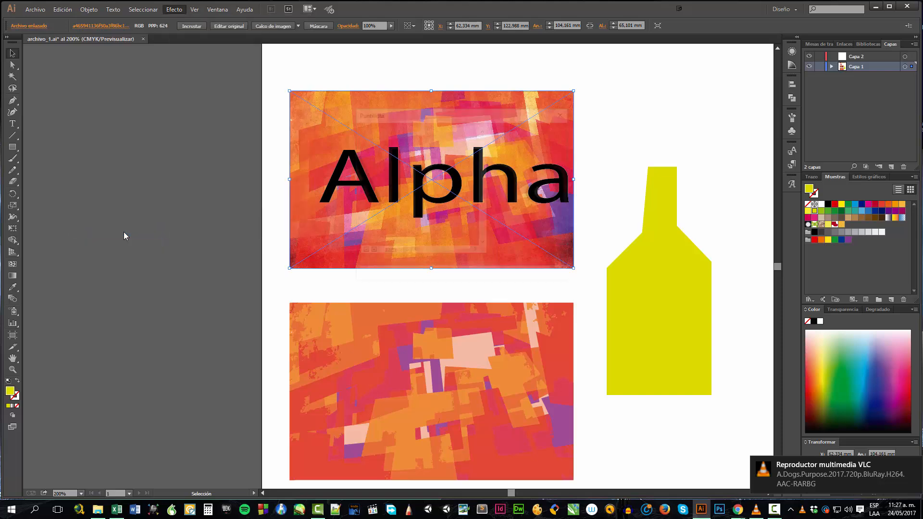
left_click_drag(405, 202, 414, 181)
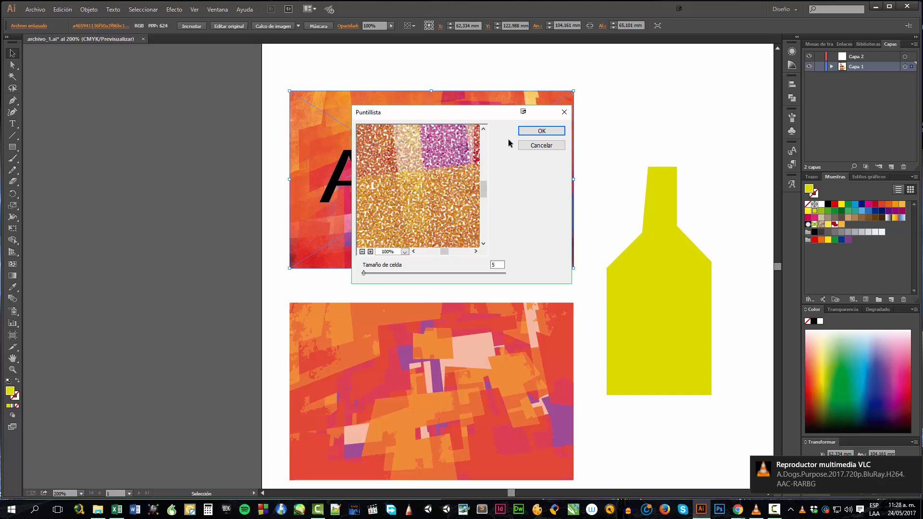
left_click(522, 132)
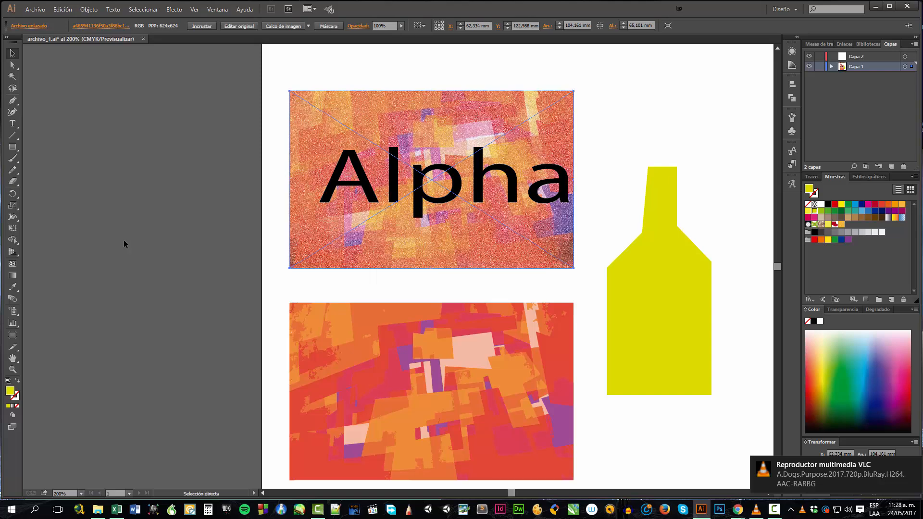
key("ctrl+z")
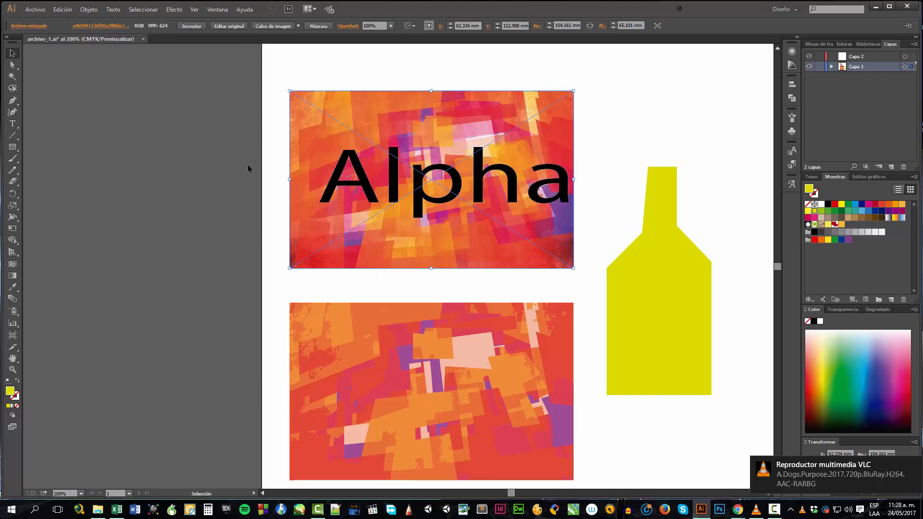
left_click(174, 9)
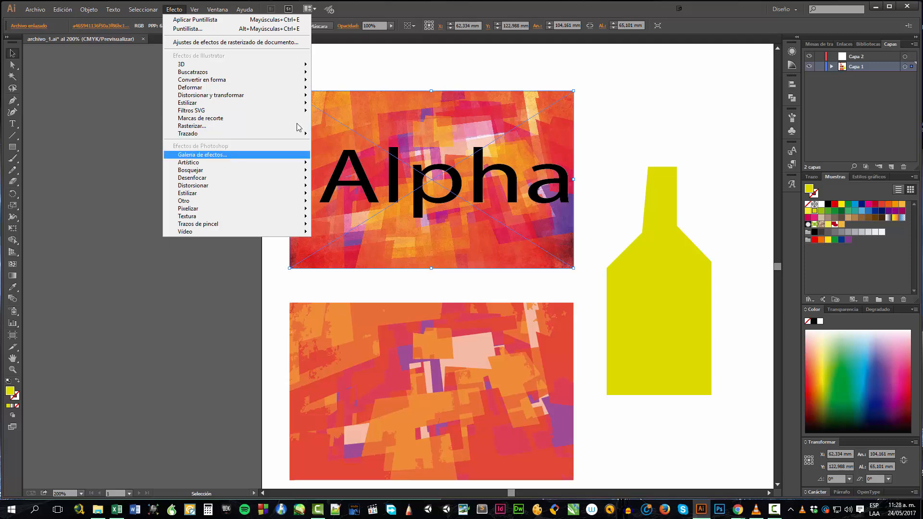
mouse_move(236, 189)
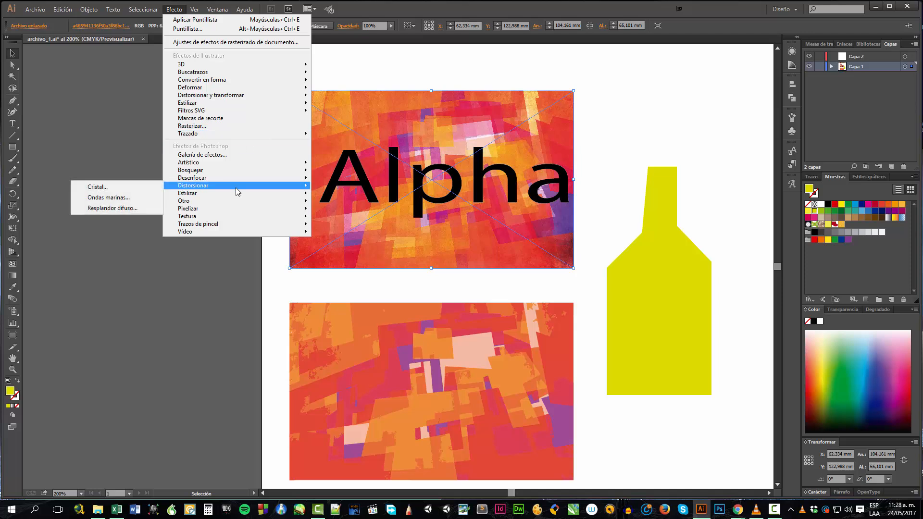